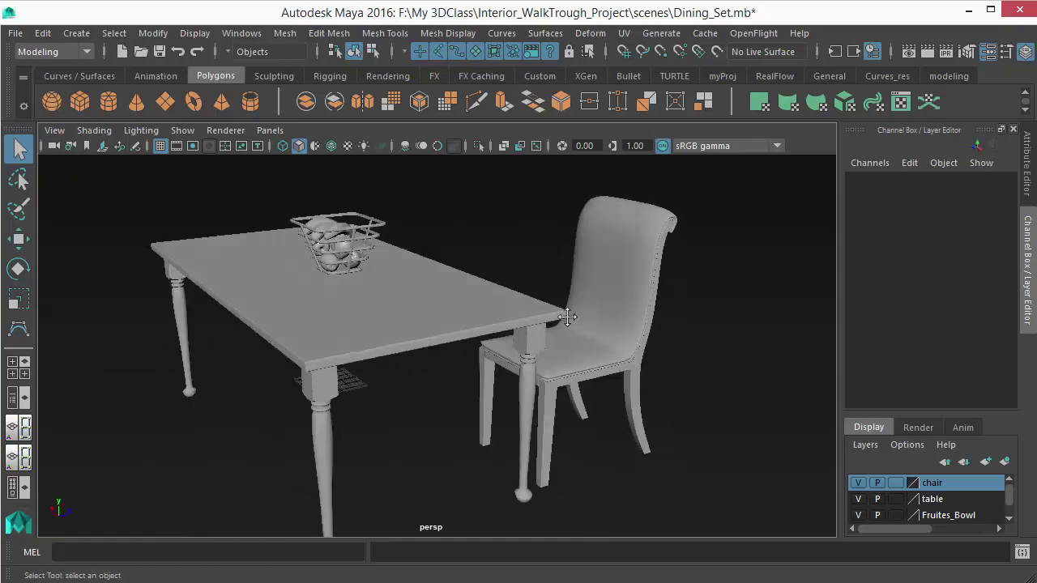
Duplicate the chair and move the copy along X to about 34.7, beside the original on the same side of the table
click(350, 305)
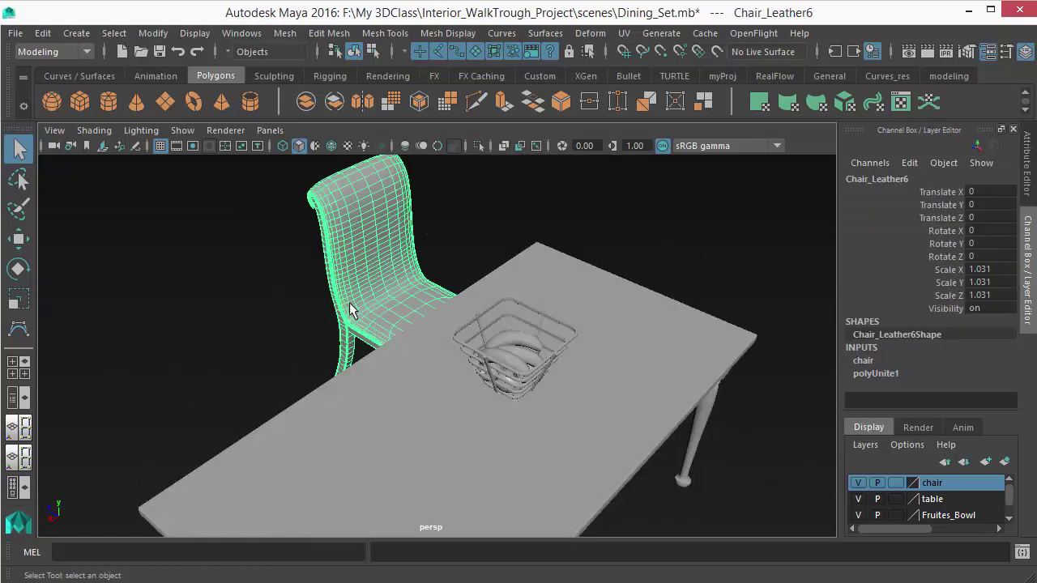
alt+drag(351, 305, 562, 301)
click(657, 295)
click(556, 340)
alt+drag(550, 350, 403, 293)
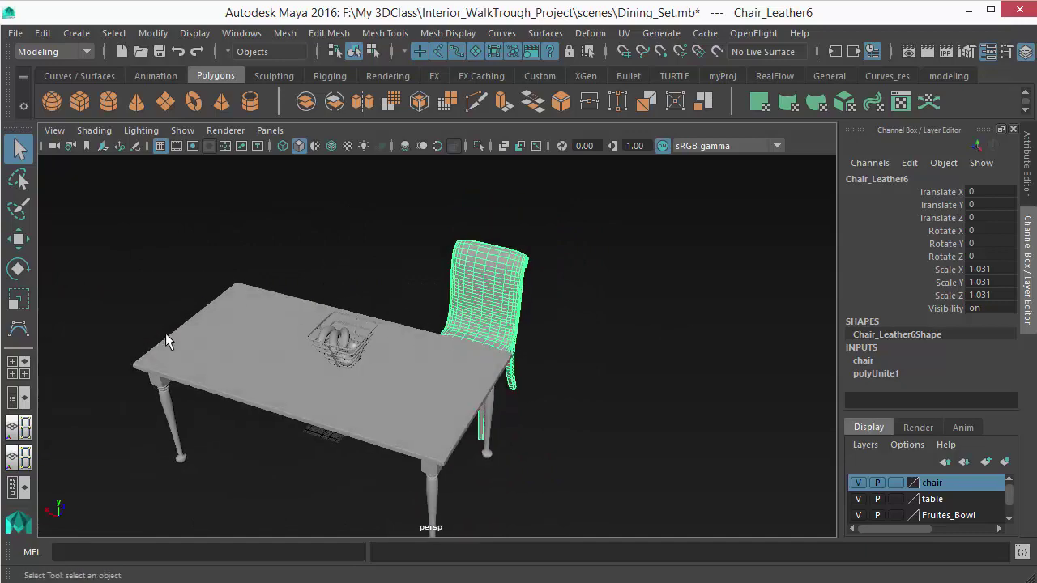
alt+drag(167, 334, 497, 315)
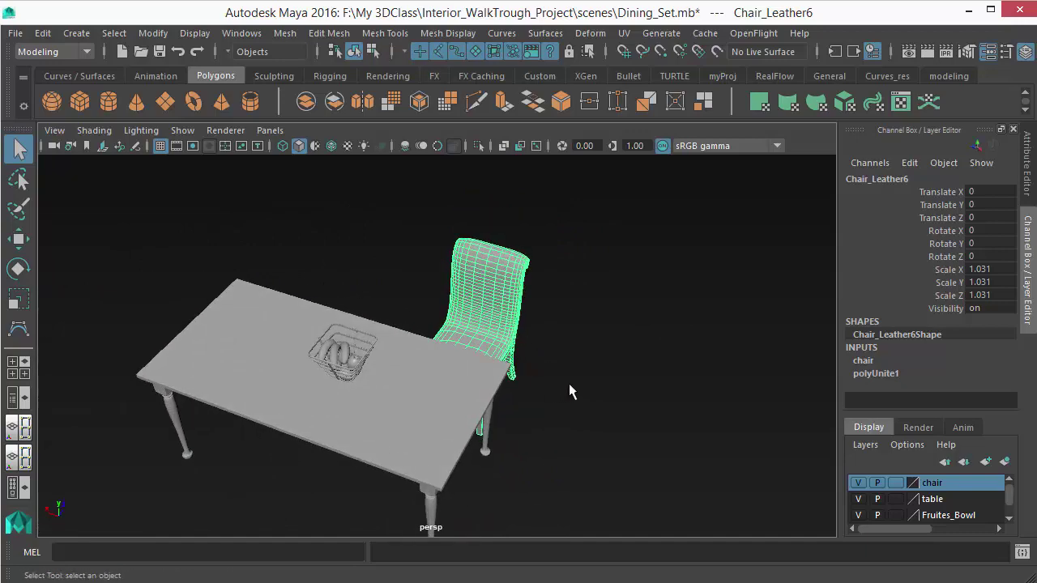
key(w)
alt+drag(524, 410, 632, 308)
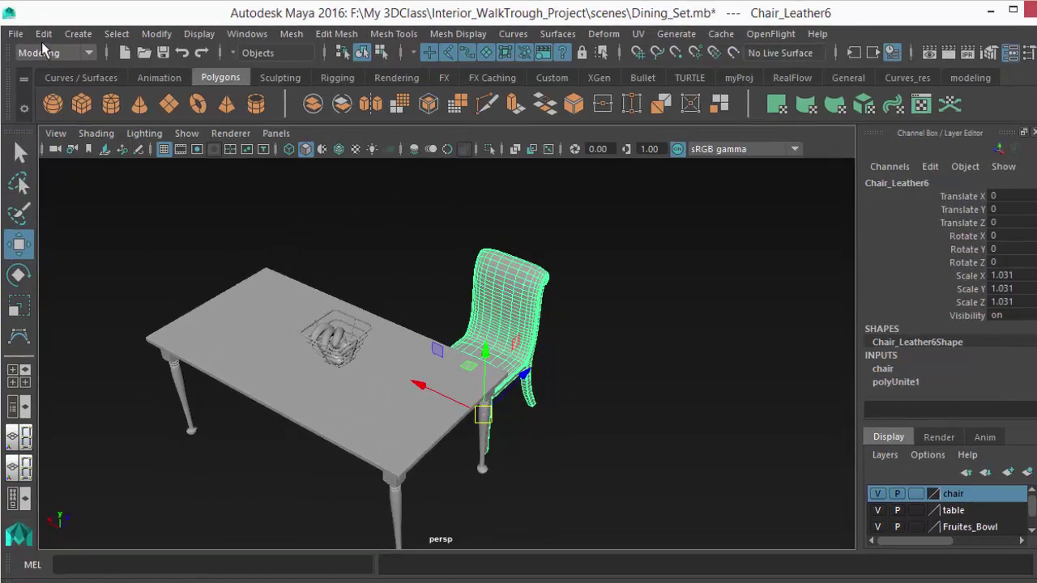
click(43, 33)
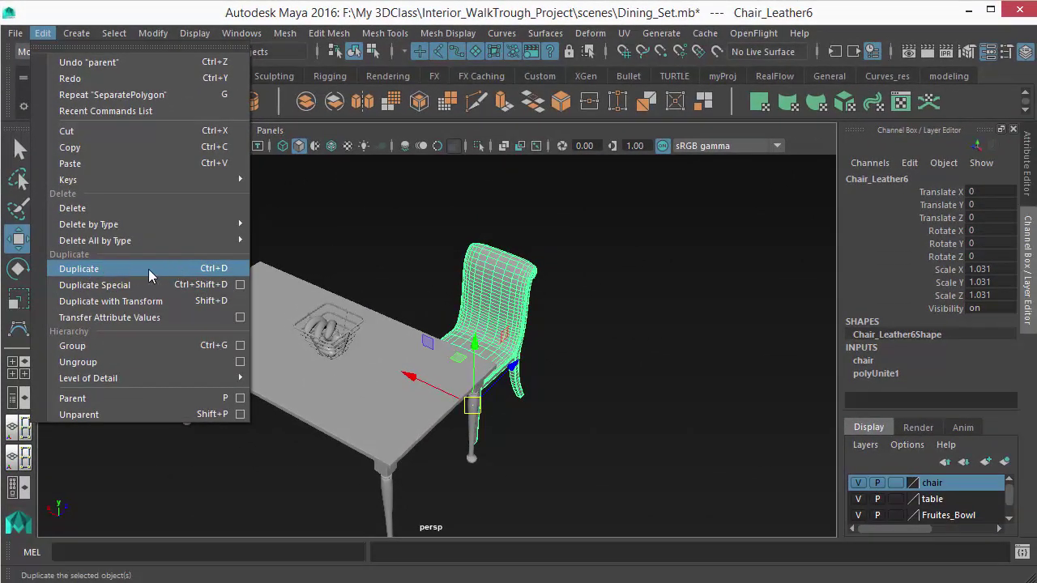
alt+drag(454, 381, 516, 404)
drag(400, 377, 284, 356)
key(ctrl+d)
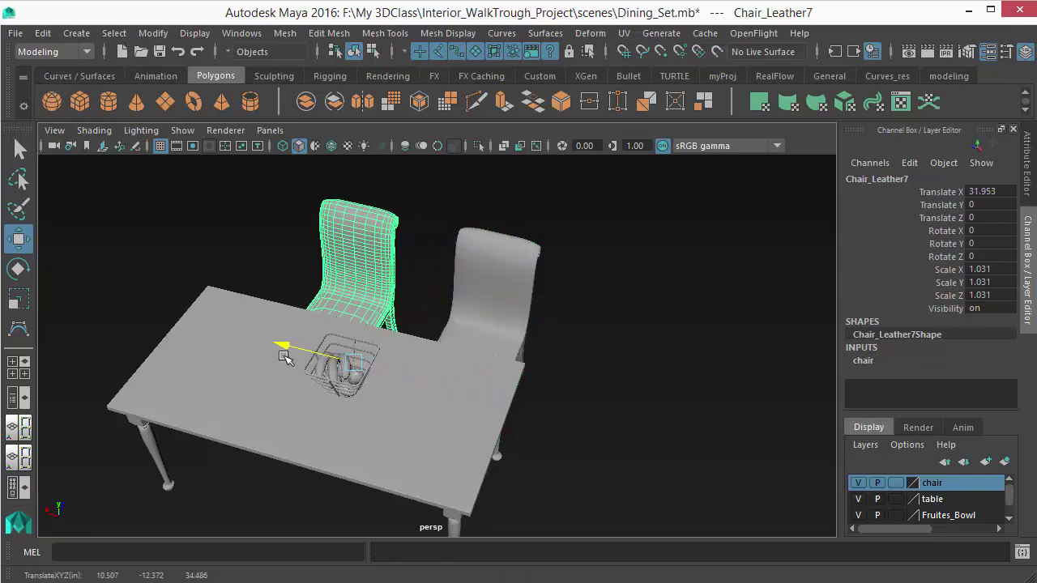
alt+drag(512, 381, 454, 374)
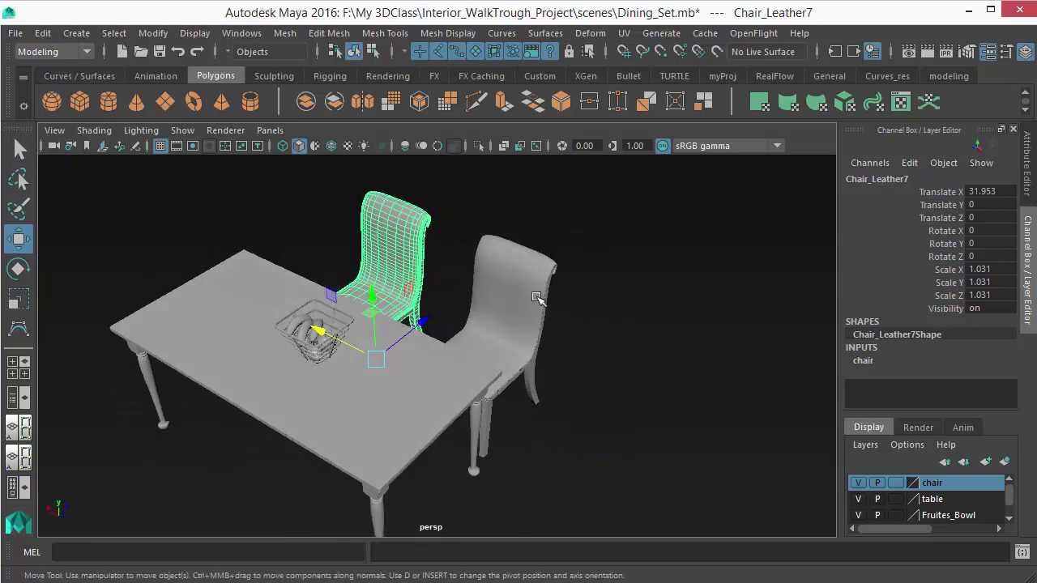
alt+drag(465, 314, 267, 357)
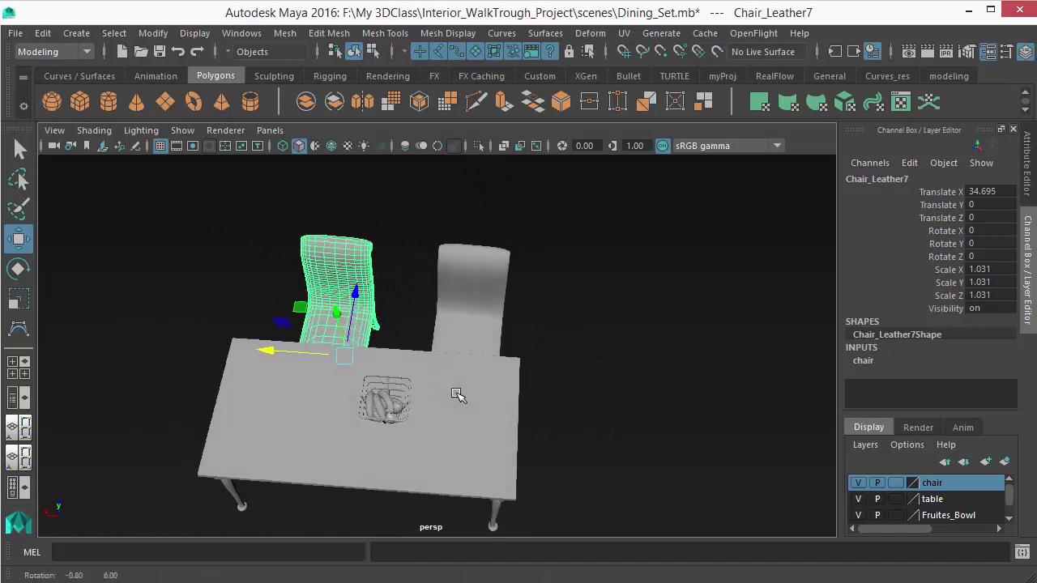
Duplicate both chairs together and move the copies along Z to about -71.2, on the opposite side of the table
alt+drag(453, 435, 317, 256)
drag(293, 215, 498, 324)
alt+drag(488, 409, 398, 378)
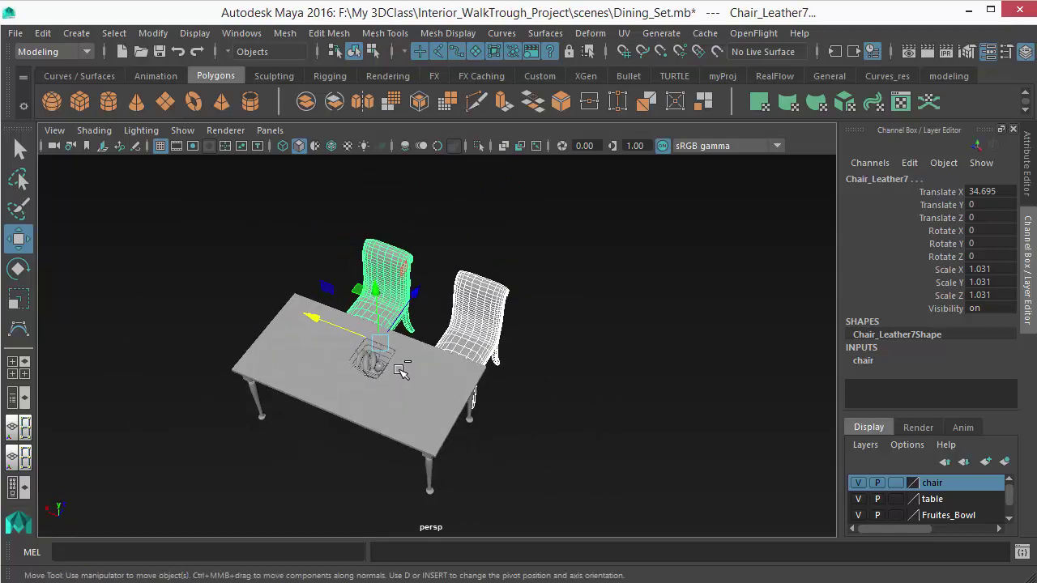
key(ctrl+d)
drag(410, 314, 319, 433)
alt+middle_drag(390, 322, 396, 299)
alt+middle_drag(435, 383, 351, 554)
scroll(425, 486, down, 2)
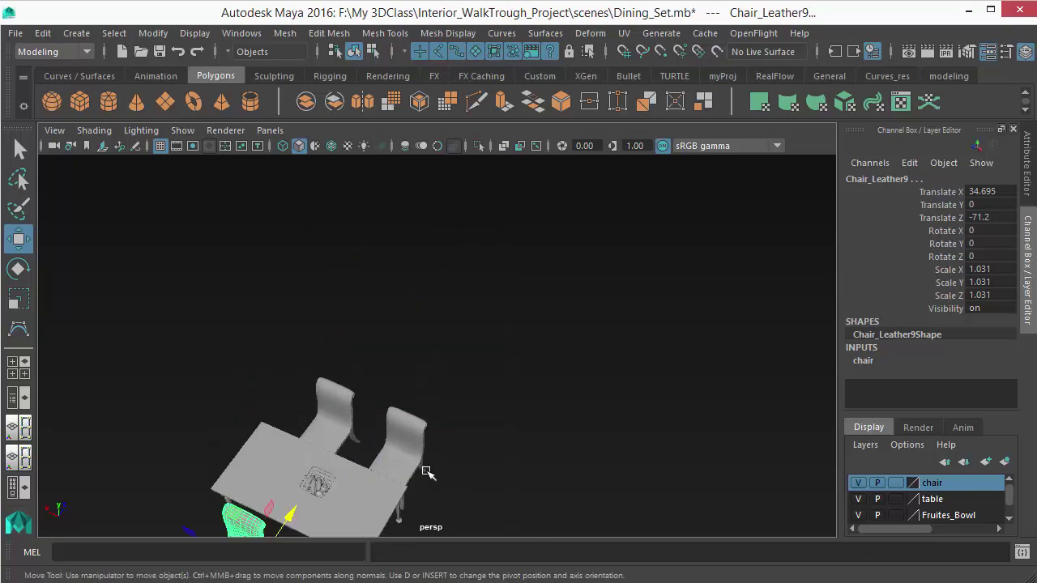
alt+middle_drag(426, 473, 474, 319)
Rotate the two copied chairs 180 degrees about Y so they face the table
key(e)
drag(335, 478, 381, 441)
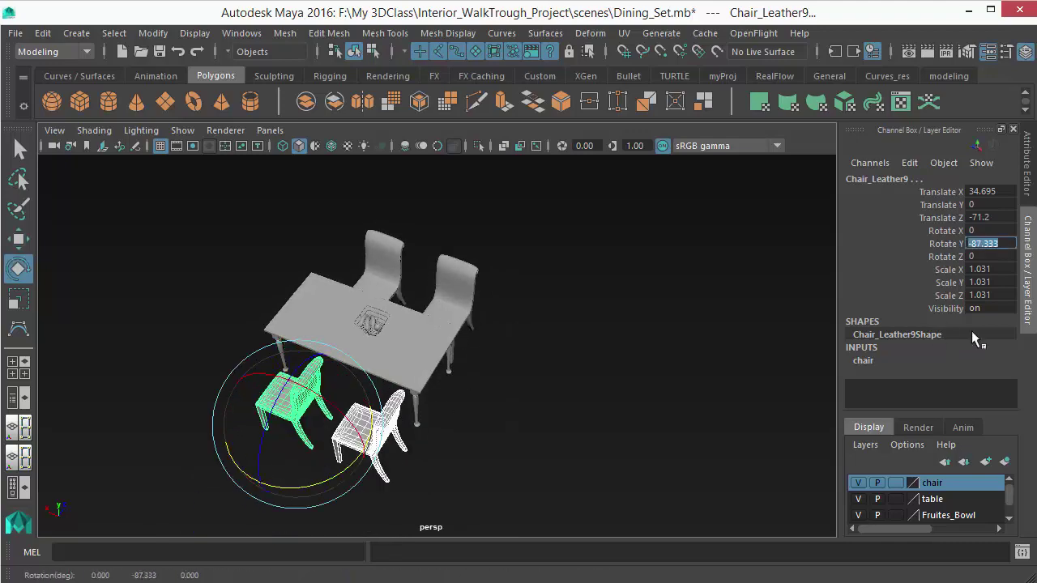
text(180)
key(Return)
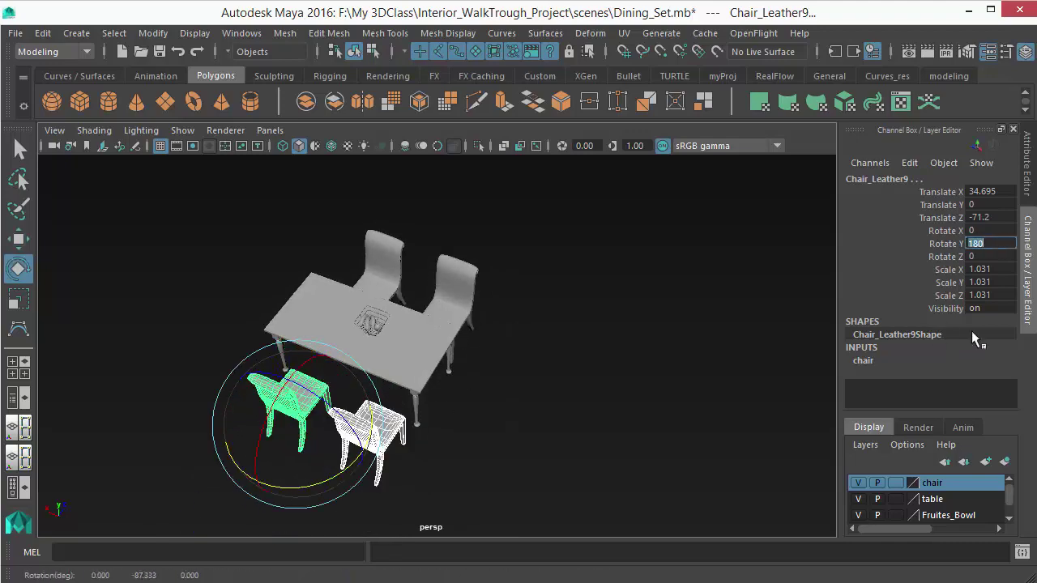
click(638, 482)
alt+drag(636, 489, 447, 364)
scroll(447, 365, up, 3)
alt+middle_drag(447, 364, 447, 340)
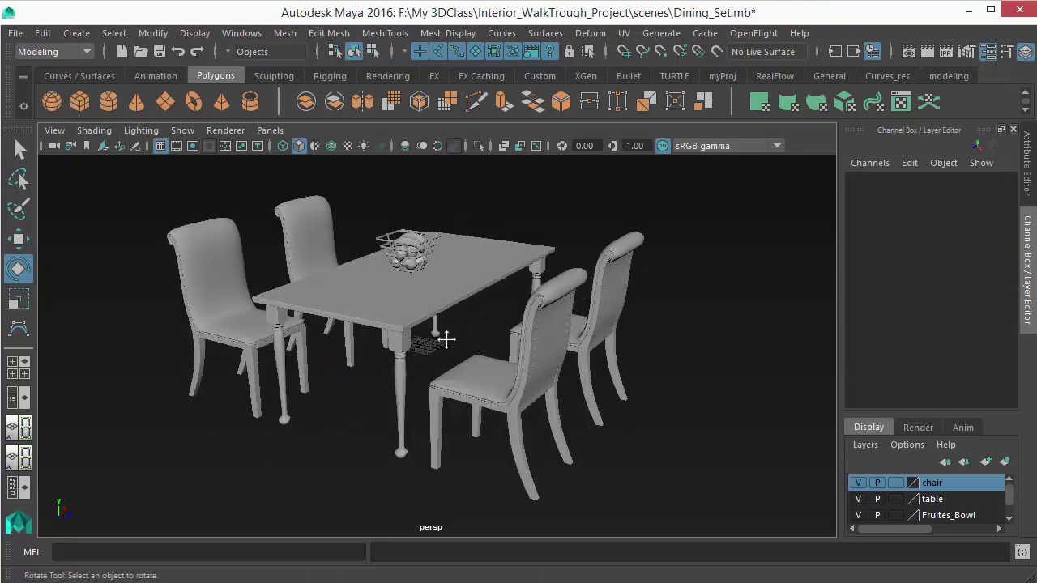
Select the remaining table leg and show the whole tabletop in the top view in wireframe display
alt+drag(446, 339, 537, 397)
click(537, 398)
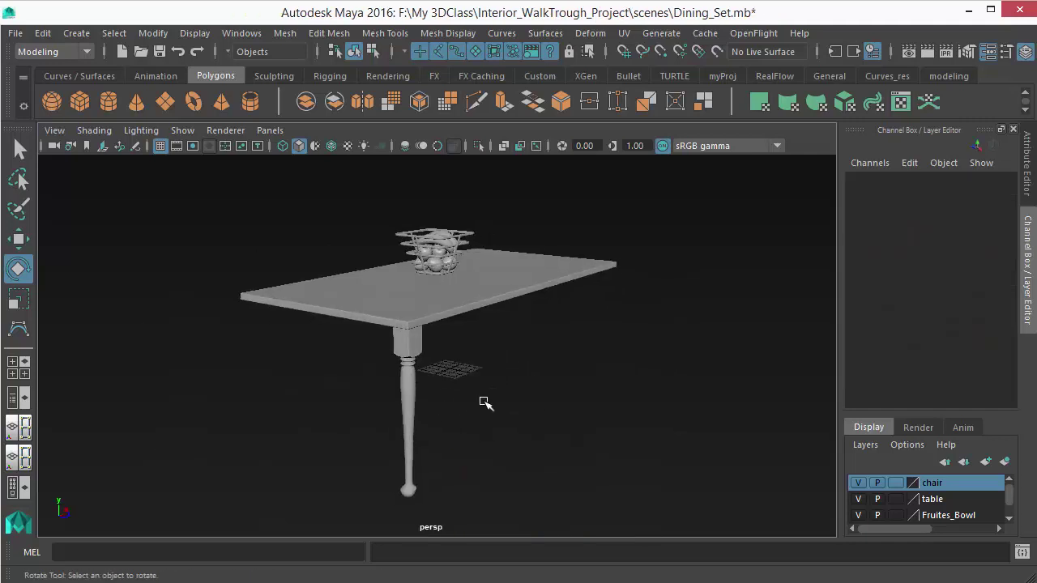
drag(474, 414, 278, 286)
alt+drag(384, 402, 369, 430)
key(w)
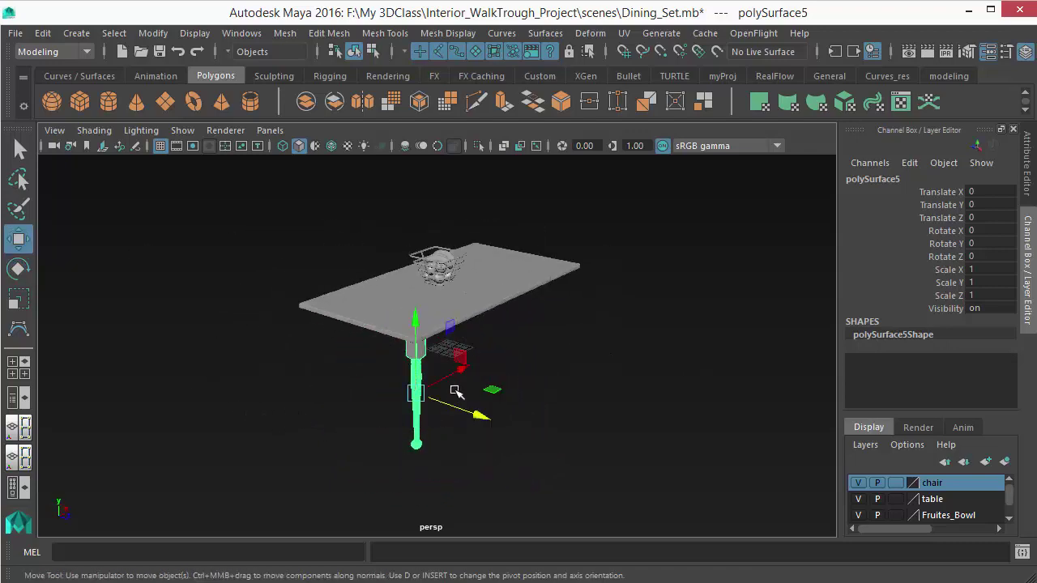
key(space)
drag(496, 365, 334, 352)
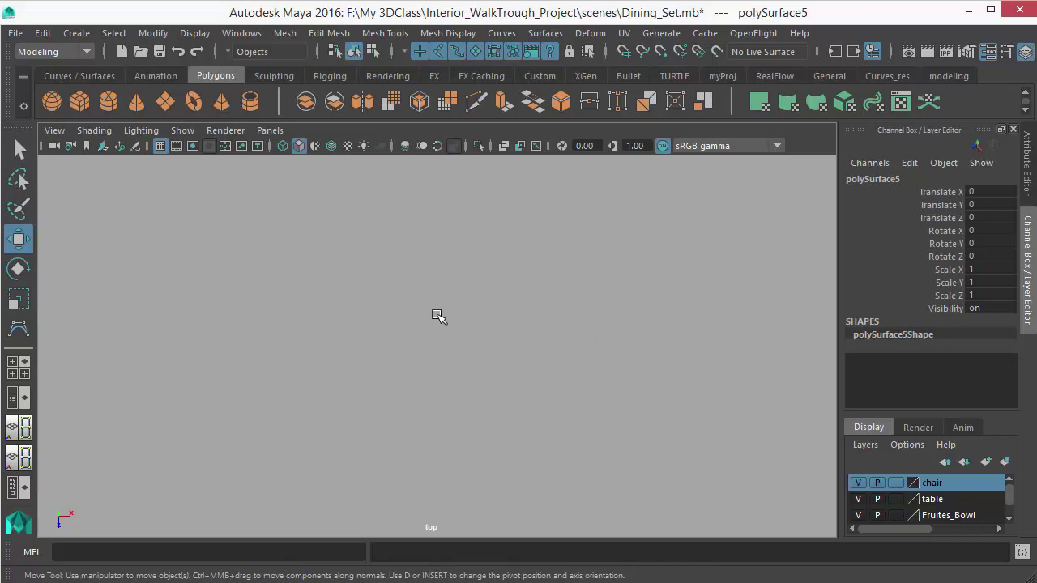
key(4)
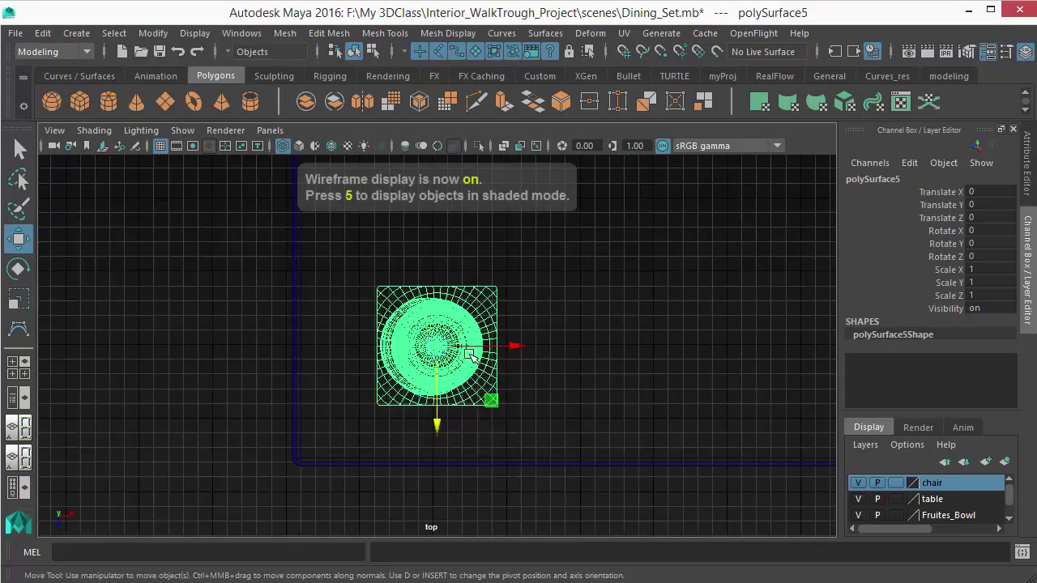
scroll(470, 354, down, 10)
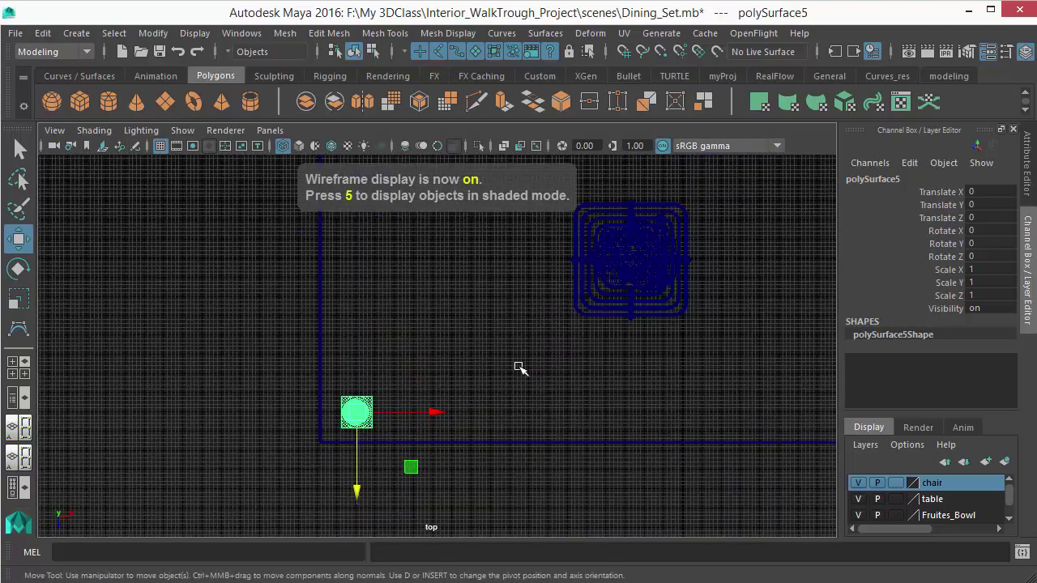
scroll(518, 367, down, 3)
alt+middle_drag(375, 349, 246, 420)
alt+middle_drag(317, 418, 317, 409)
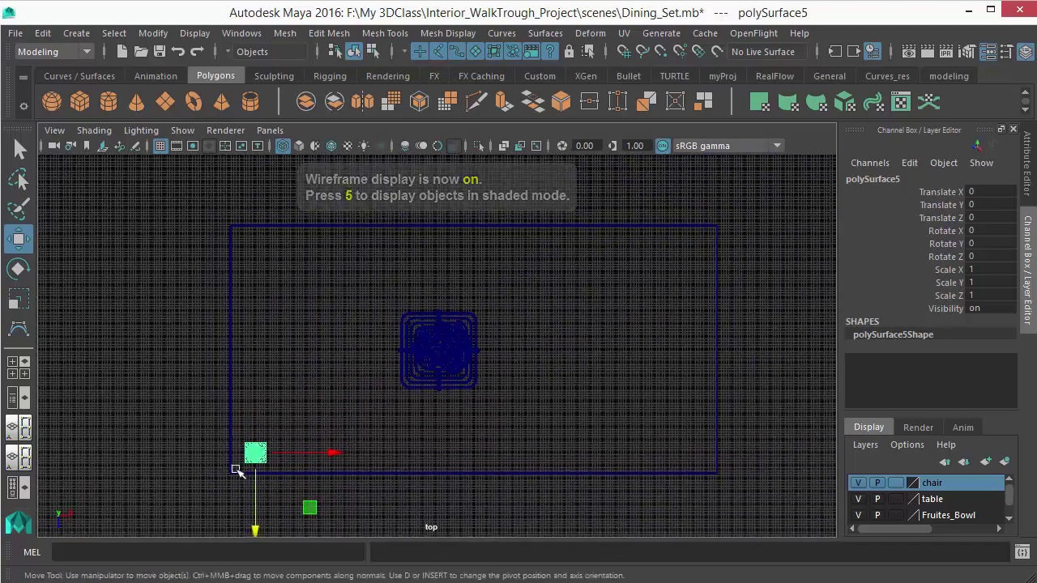
alt+middle_drag(294, 324, 280, 283)
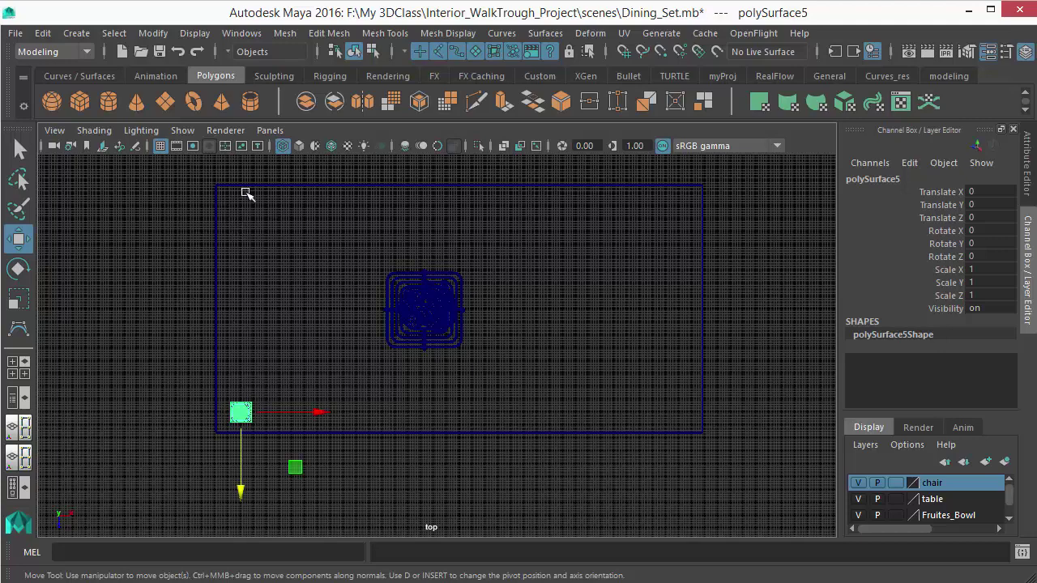
Try placing a duplicate of the table leg at the adjacent corner, about -30.5 along Z, and delete that copy
key(alt)
click(87, 419)
drag(174, 318, 255, 328)
alt+right_drag(243, 349, 297, 380)
alt+middle_drag(299, 380, 344, 394)
click(274, 434)
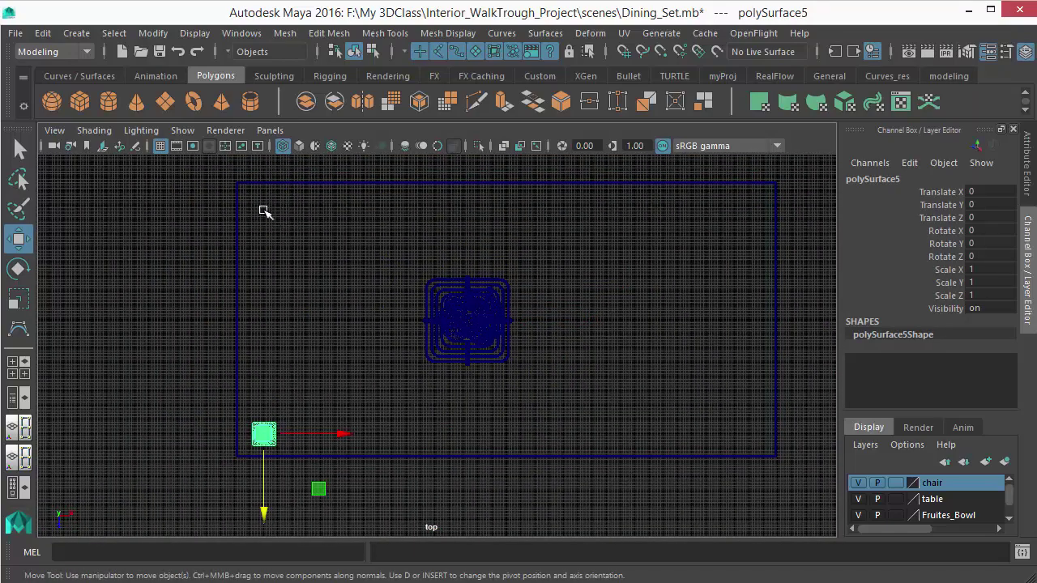
key(ctrl+d)
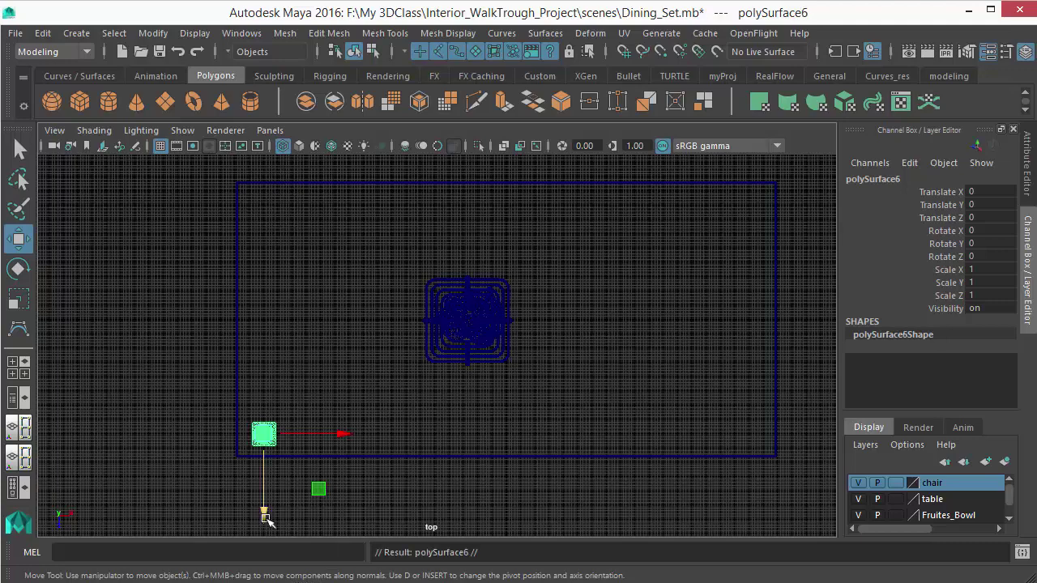
drag(268, 516, 270, 300)
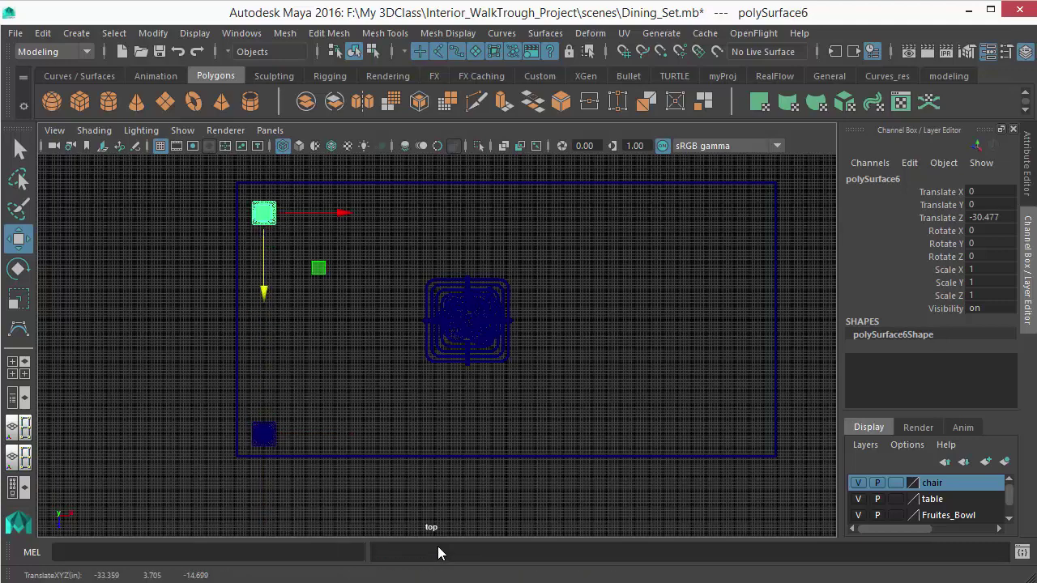
key(Delete)
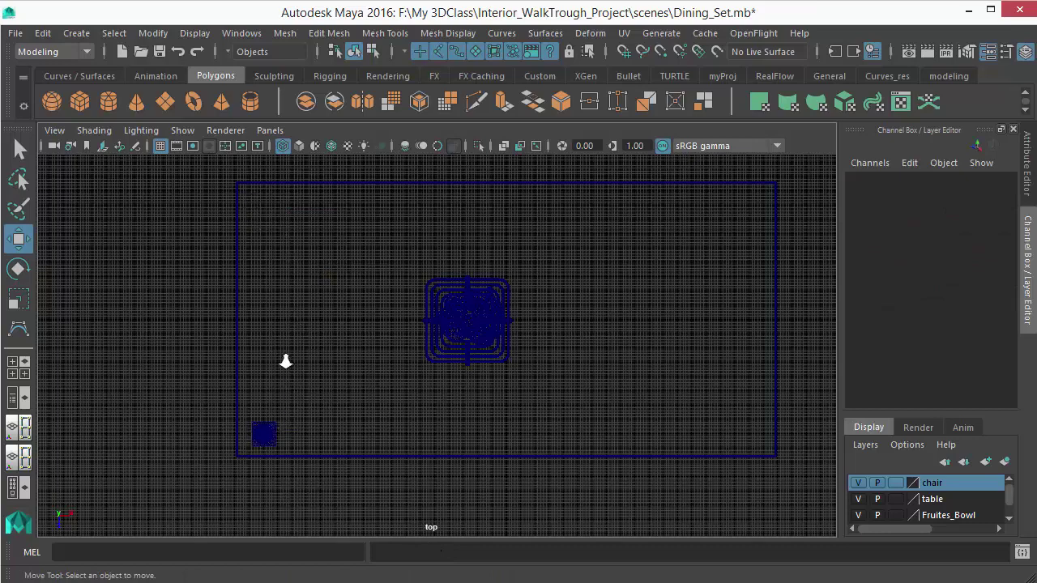
Put the single table leg into its own group with the pivot at the origin
scroll(287, 362, up, 1)
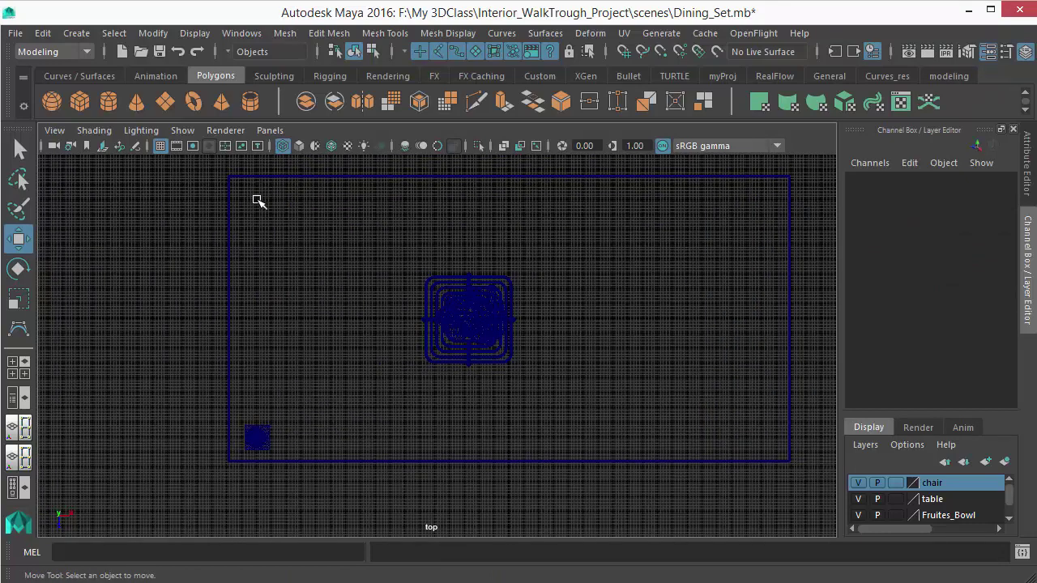
click(261, 449)
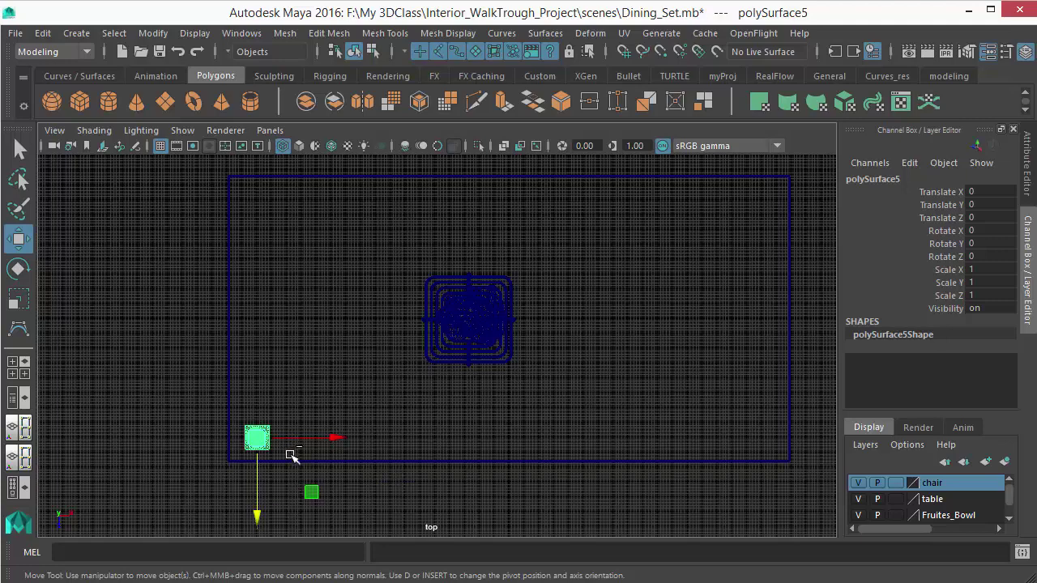
key(ctrl+g)
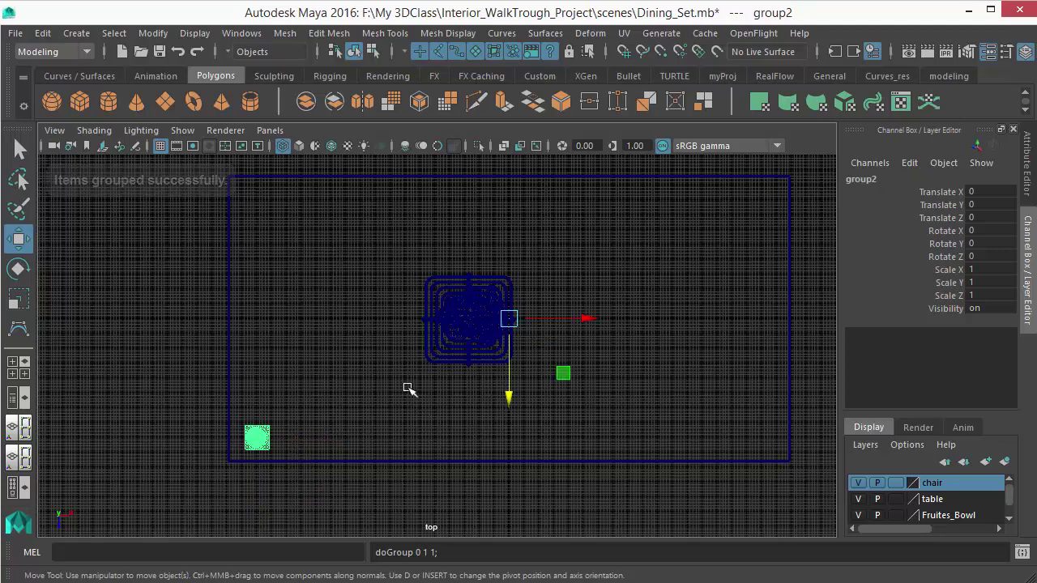
alt+middle_drag(362, 433, 361, 456)
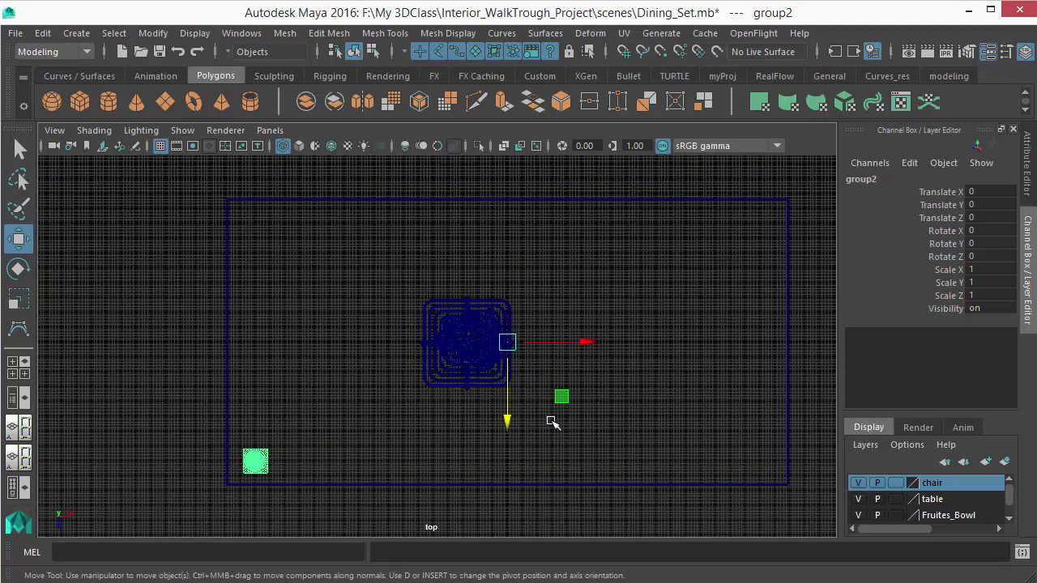
Duplicate the leg group and set the copy's Scale Z to -1 to mirror it to the adjacent corner
click(42, 32)
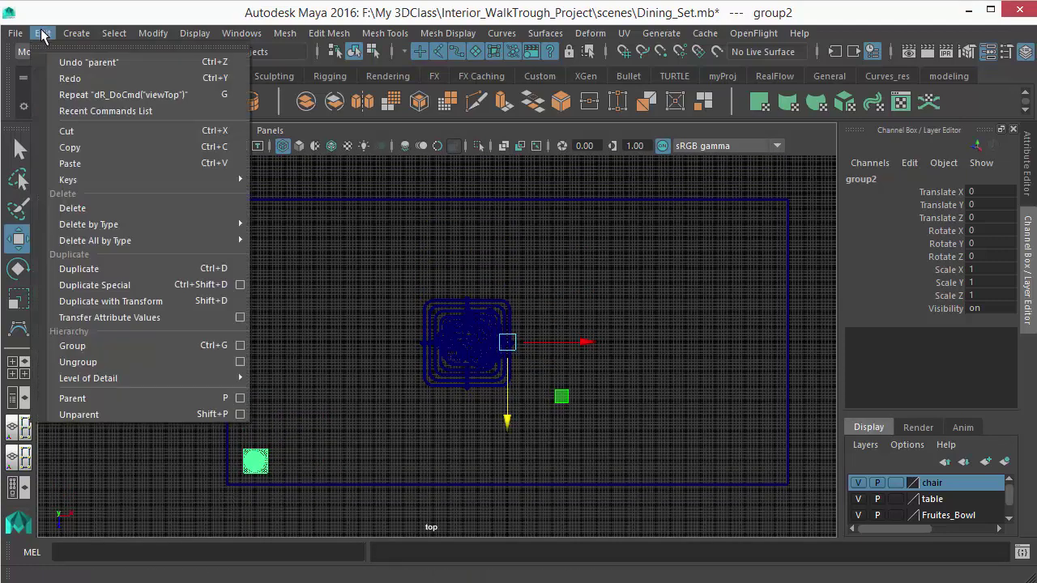
click(81, 267)
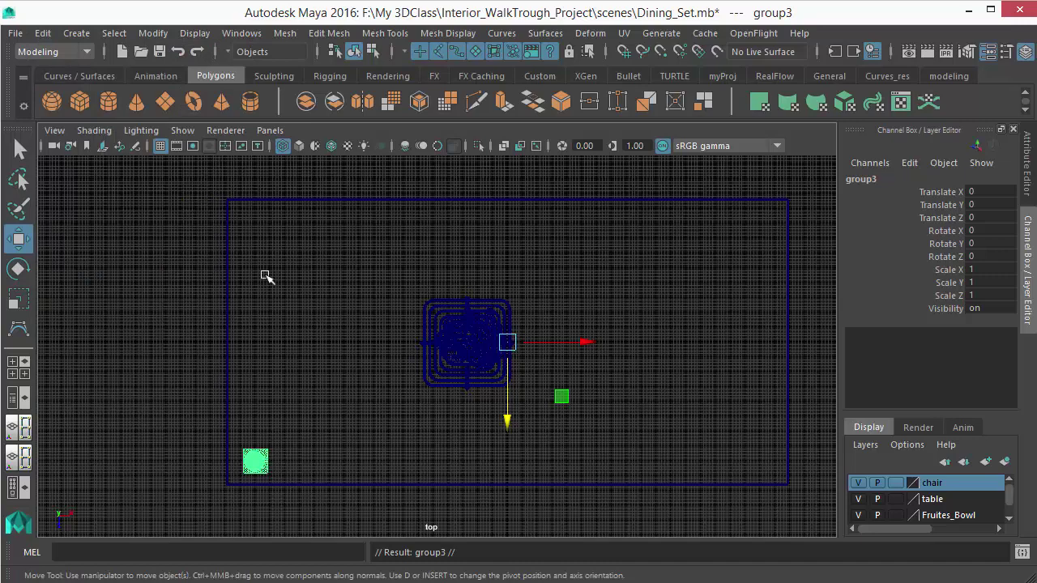
click(979, 295)
text(5)
key(Return)
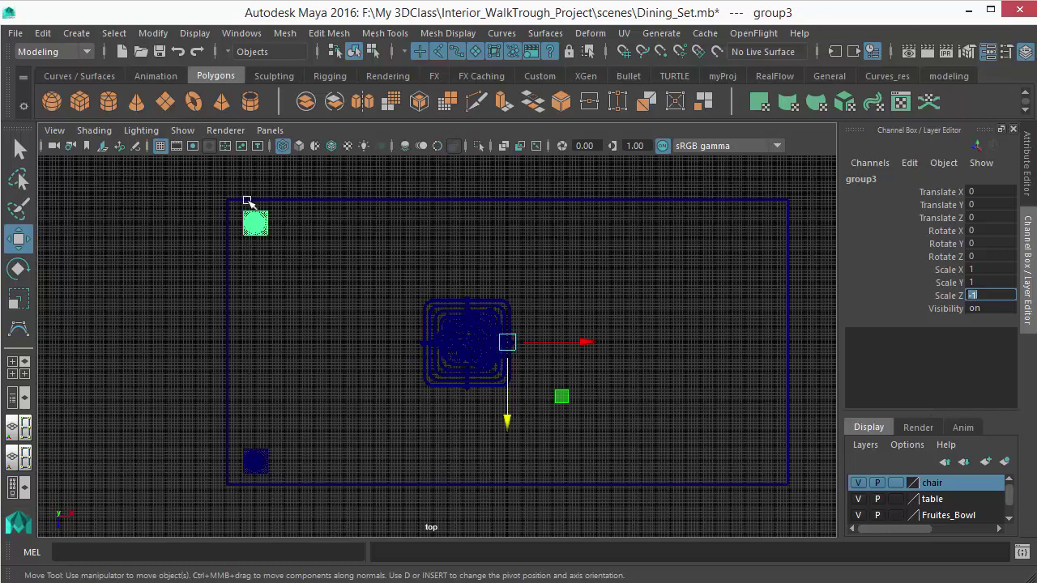
Select the original leg's group, try scaling it along Z to about -0.86, and undo the scaling
click(254, 464)
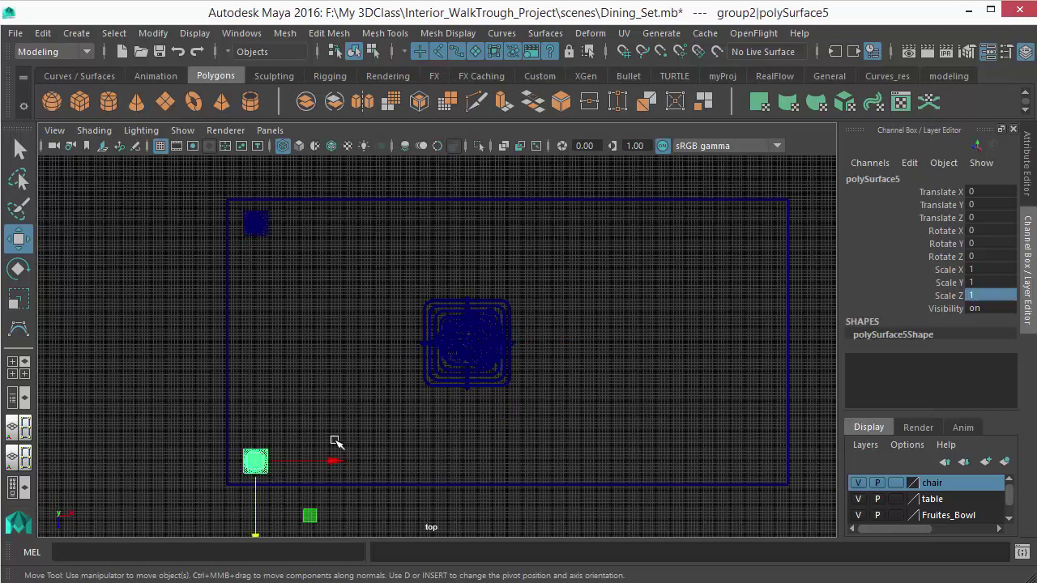
key(Up)
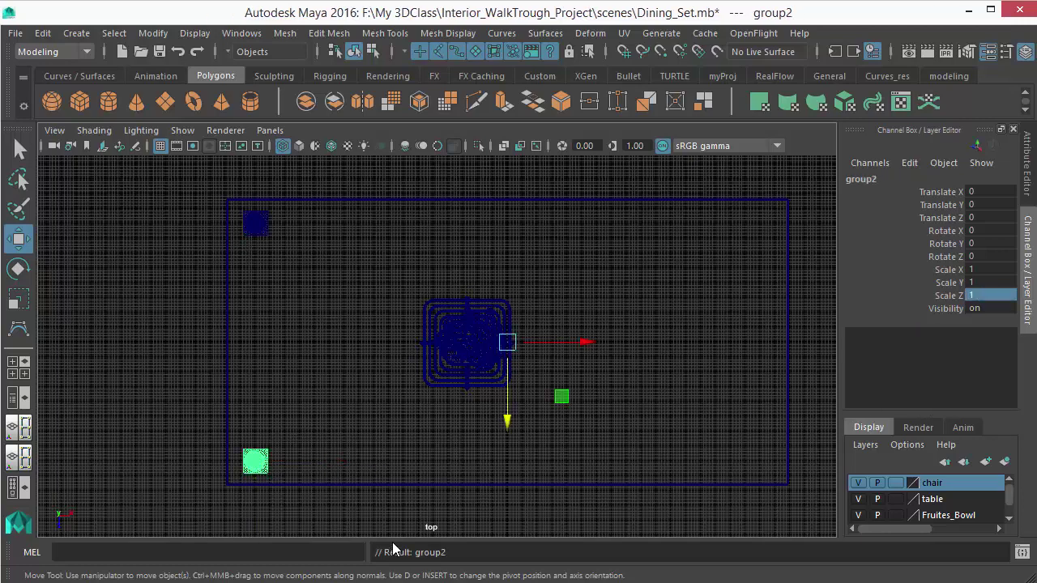
key(r)
drag(509, 416, 545, 369)
key(ctrl+z)
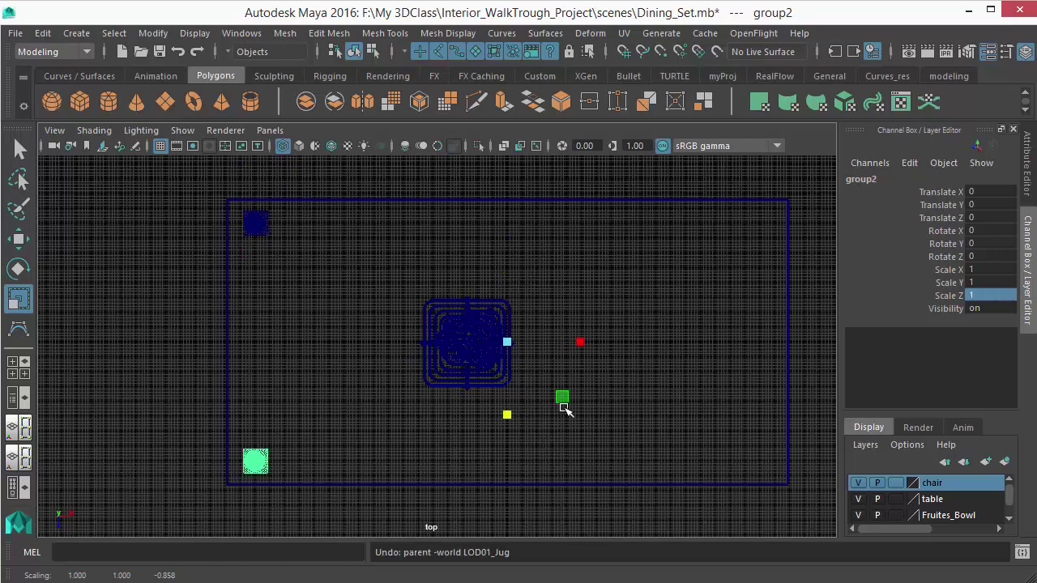
Group the two mirrored table legs on the same side of the table together
click(266, 227)
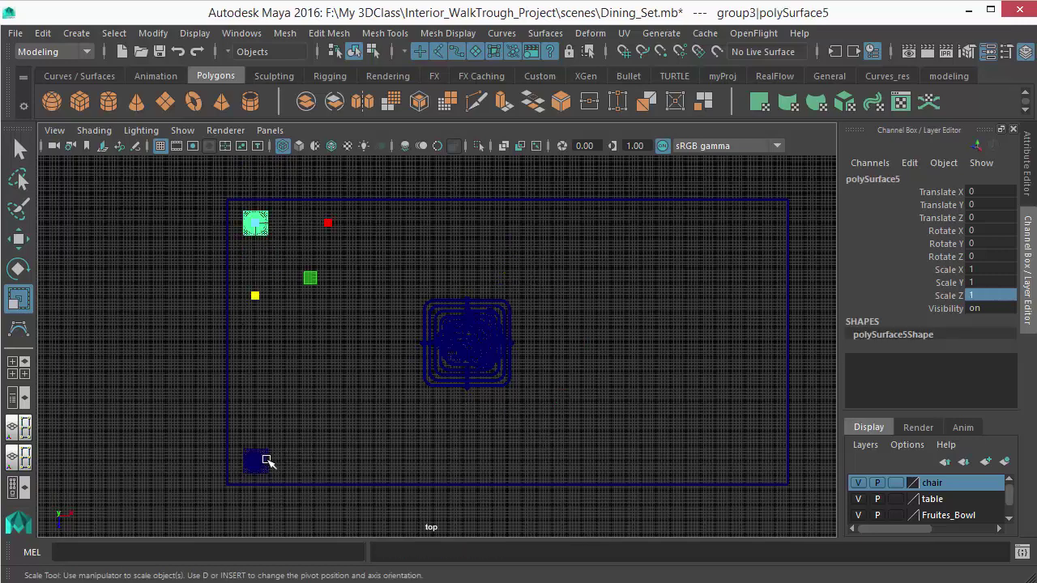
shift+click(266, 459)
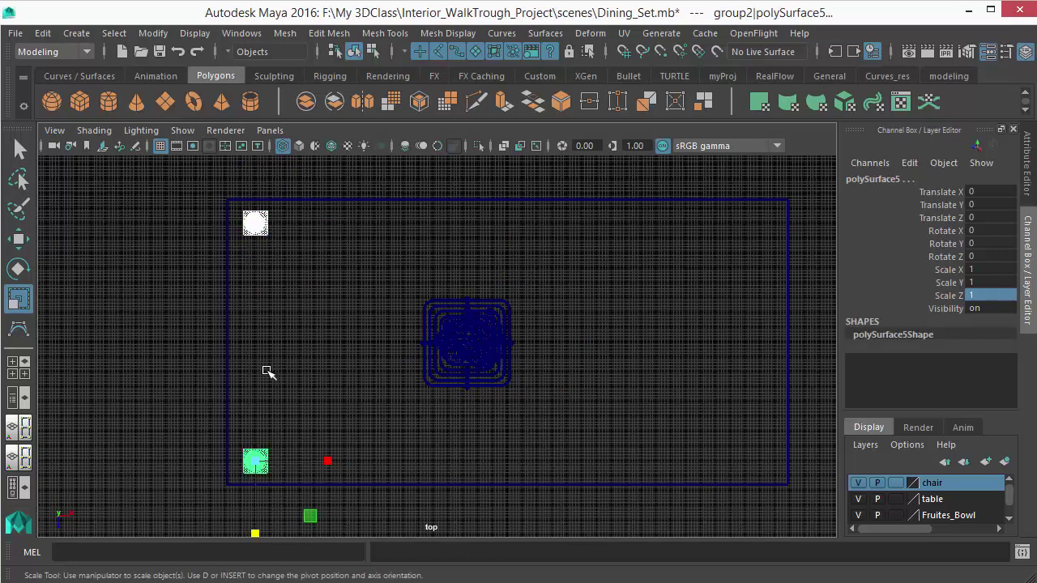
key(ctrl+g)
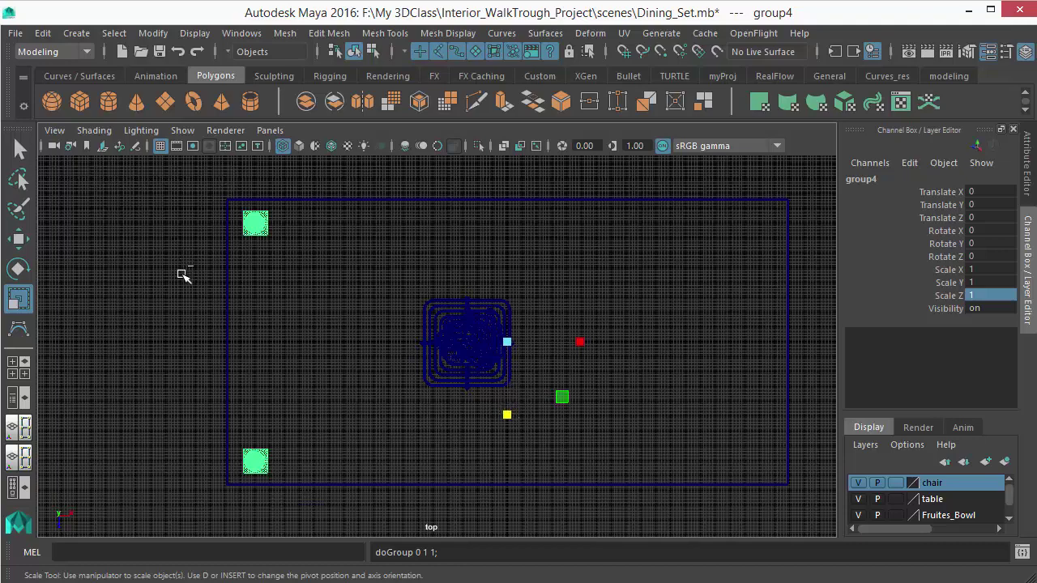
Duplicate the group of two legs and set the copy's Scale X to -1 to mirror it to the opposite corners
key(ctrl+g)
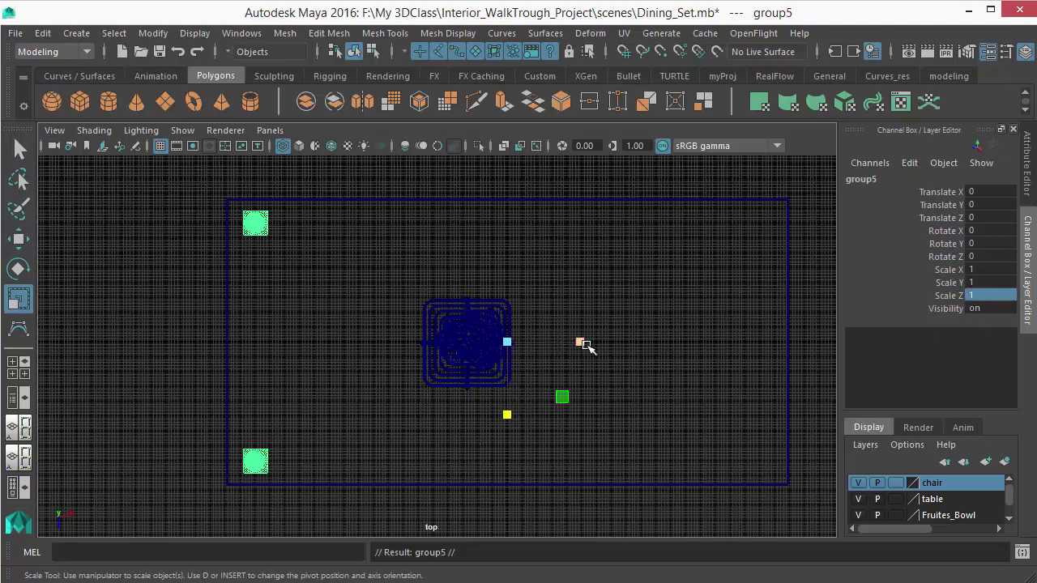
click(971, 271)
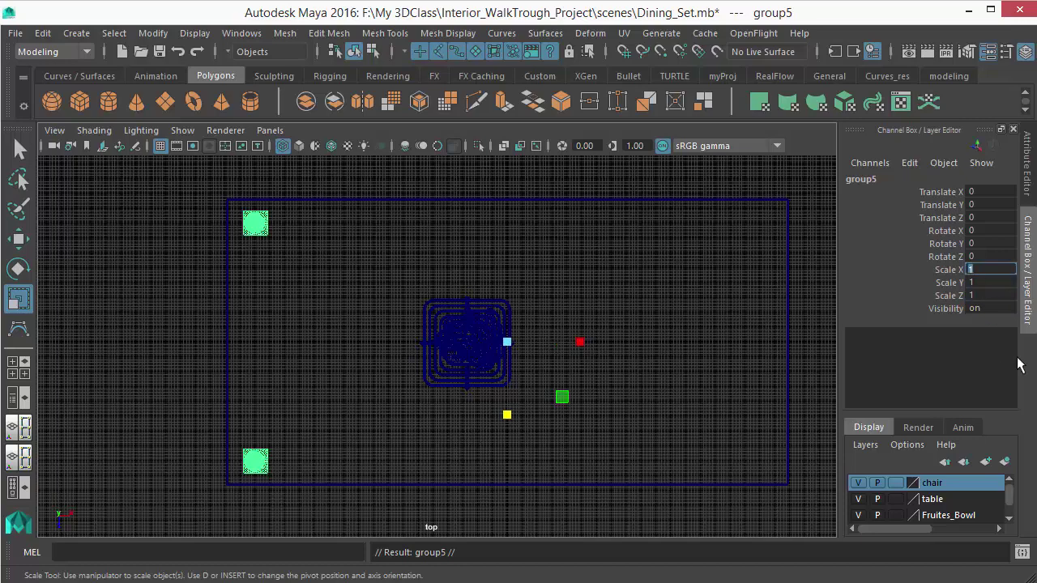
text(-1)
key(Return)
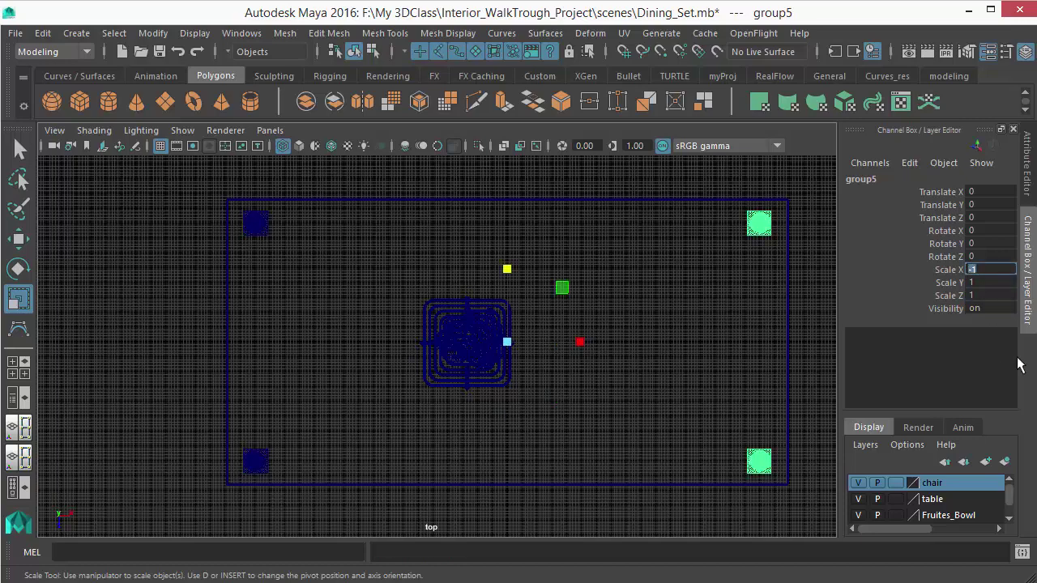
scroll(664, 425, down, 1)
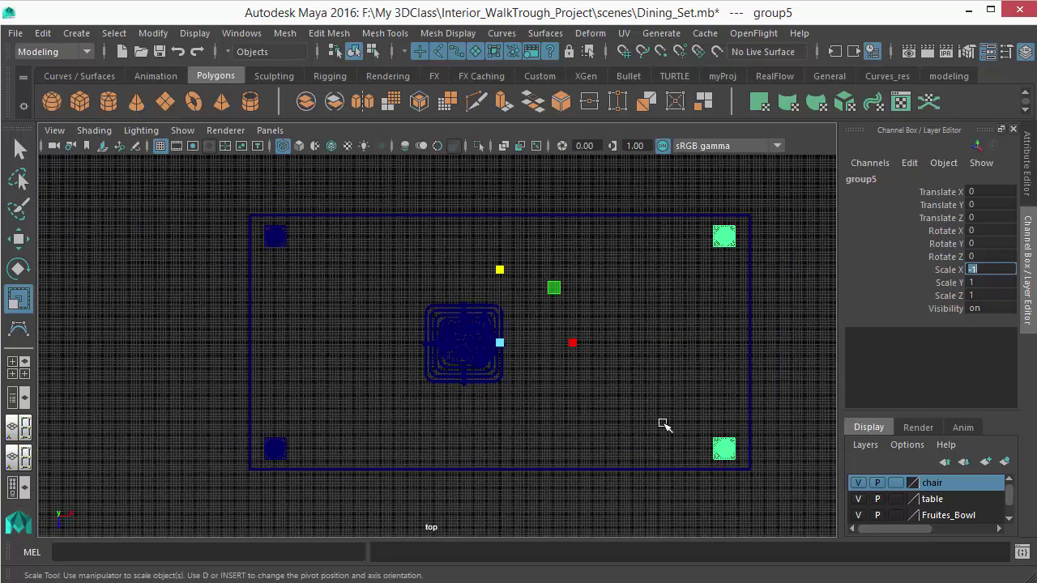
click(815, 344)
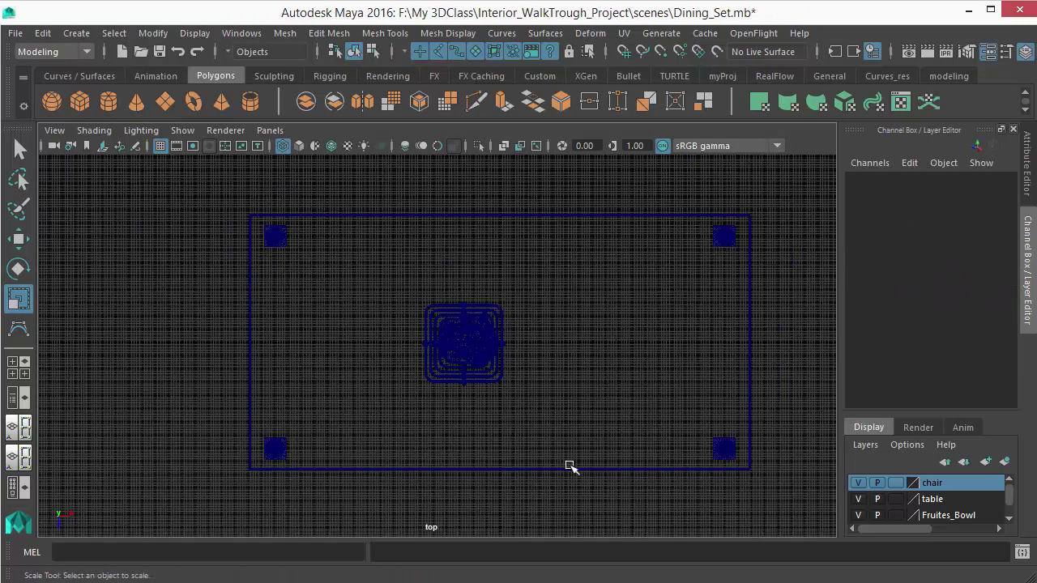
click(275, 452)
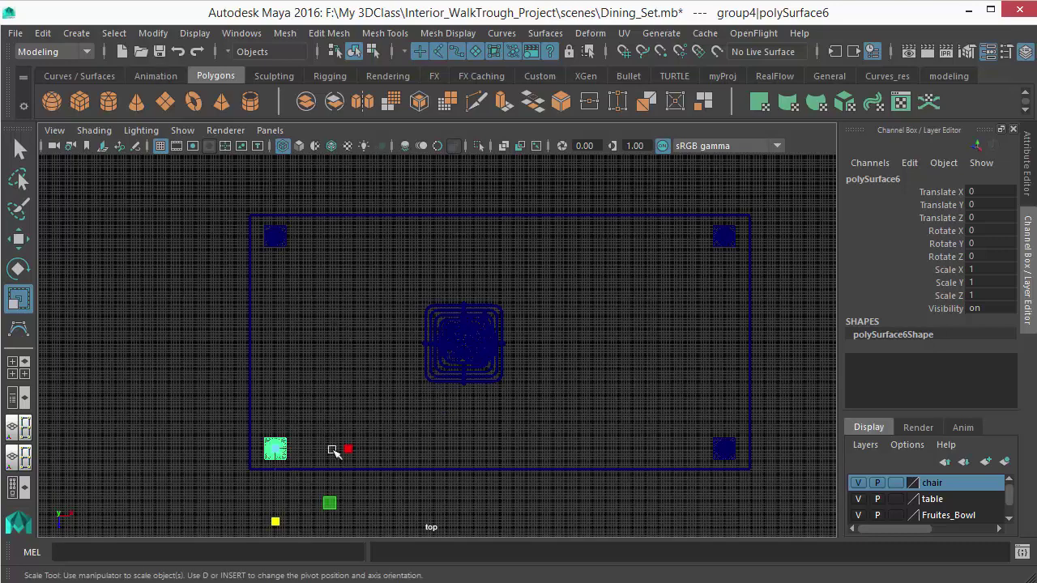
scroll(302, 451, up, 1)
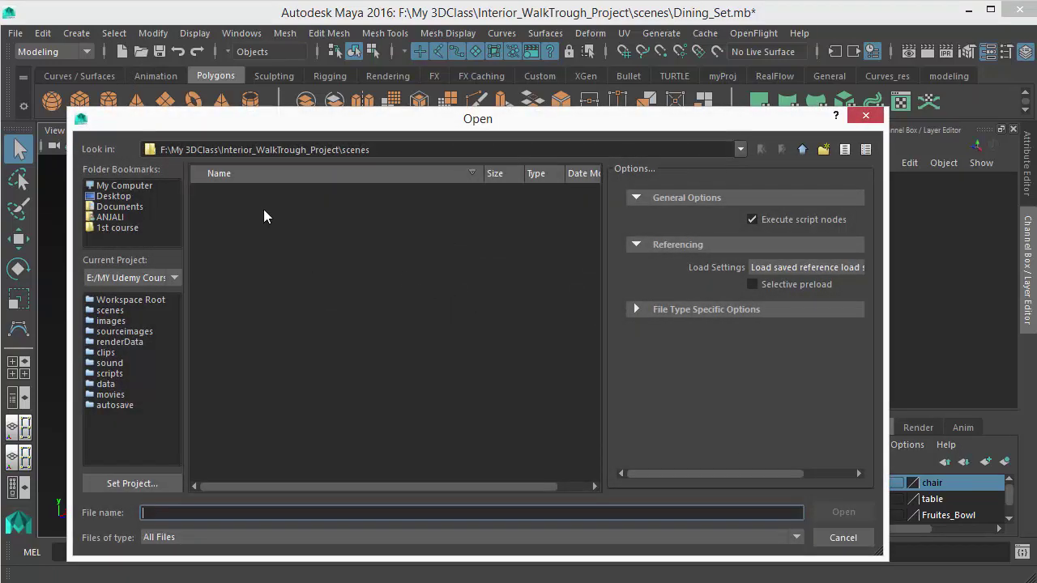
Open the roof example.mb scene and frame the baluster standing on the ledge
double_click(235, 207)
alt+middle_drag(306, 399, 321, 324)
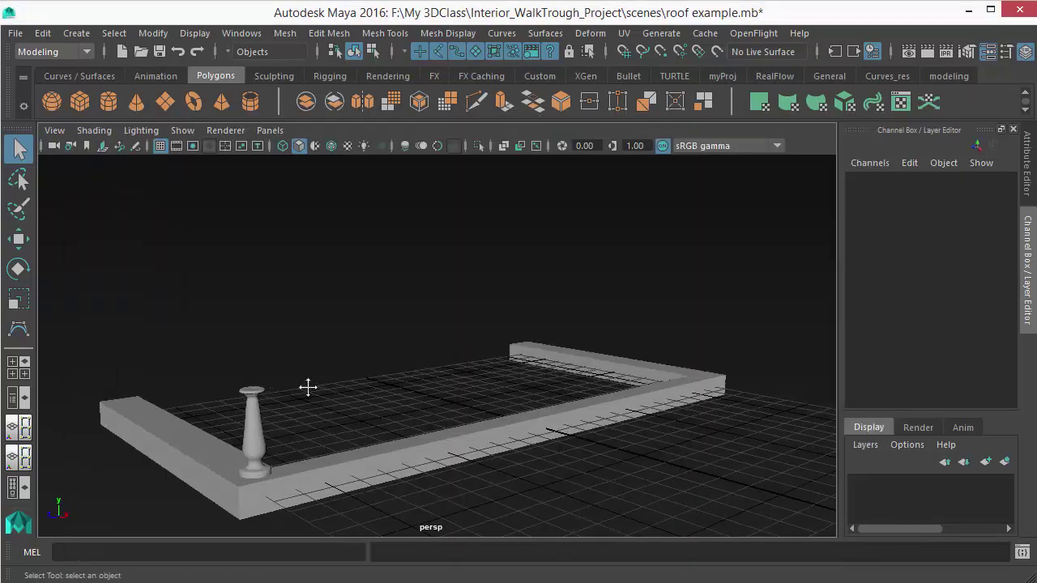
alt+middle_drag(355, 354, 340, 357)
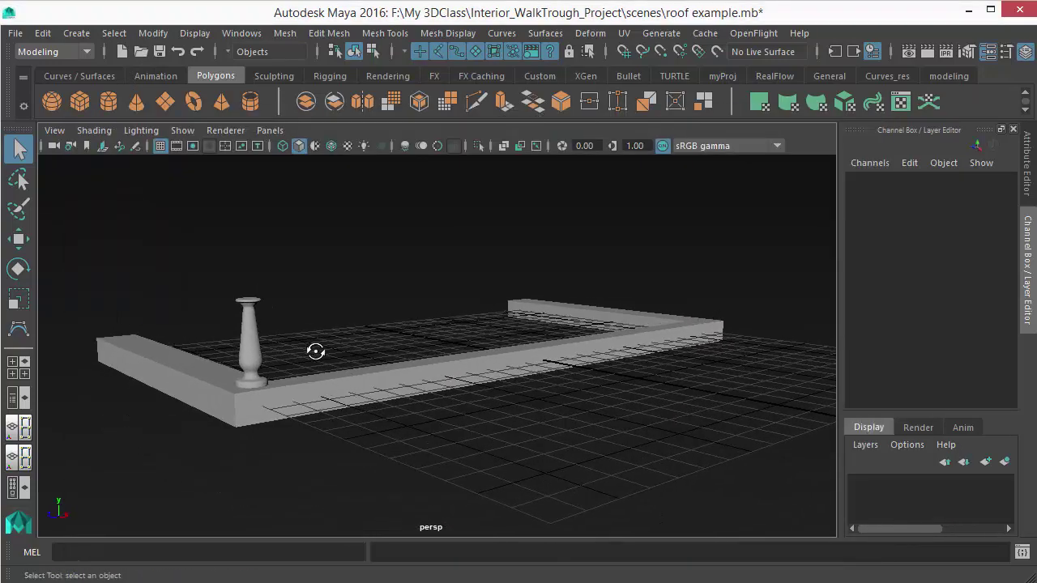
alt+drag(317, 351, 276, 324)
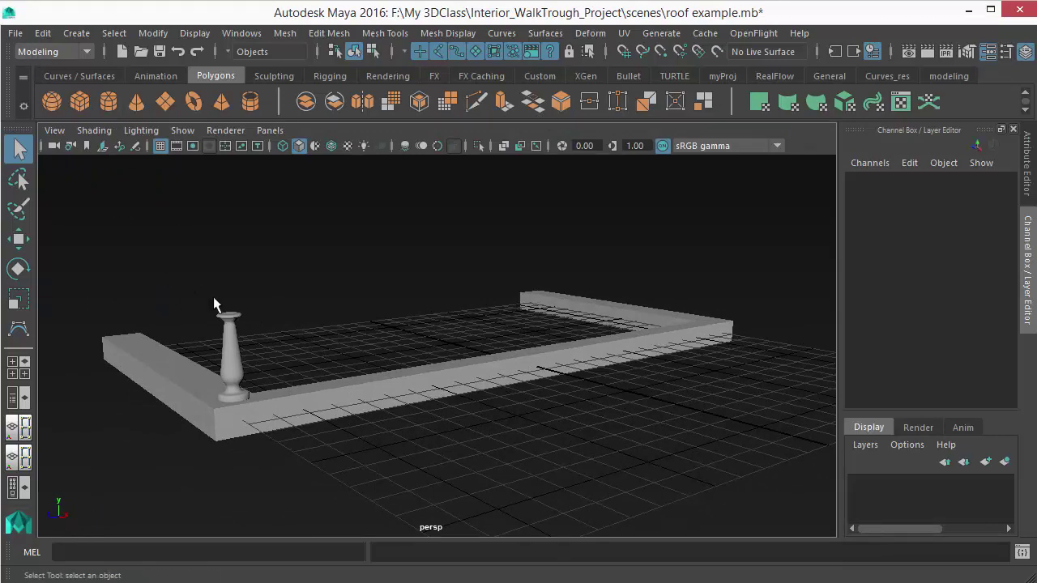
alt+drag(213, 296, 244, 364)
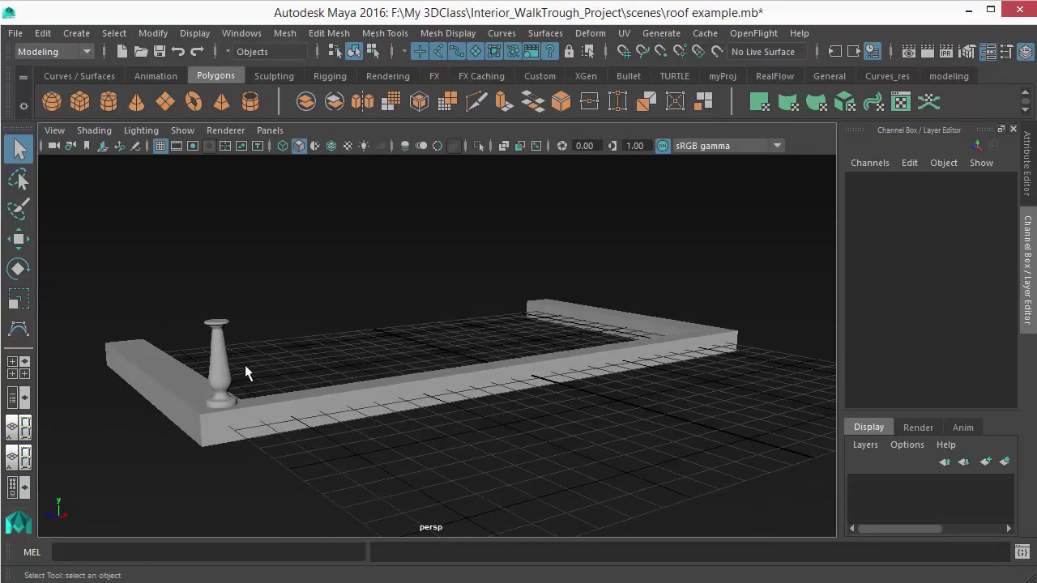
Duplicate the corner baluster and move the copy along the ledge to about 9.94 in Translate Z
click(221, 362)
alt+drag(374, 396, 324, 420)
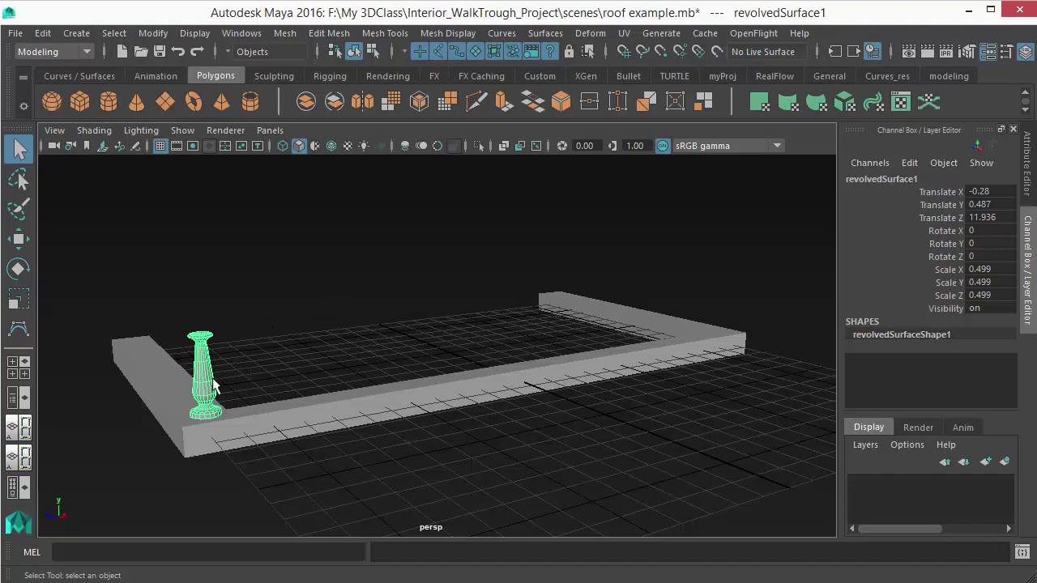
key(w)
click(42, 33)
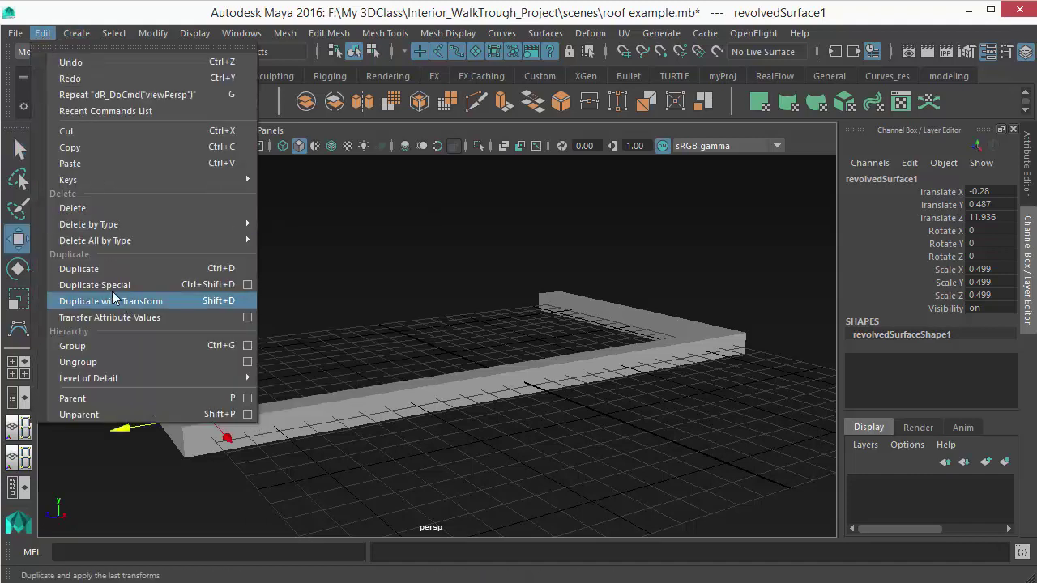
click(97, 269)
drag(118, 424, 195, 425)
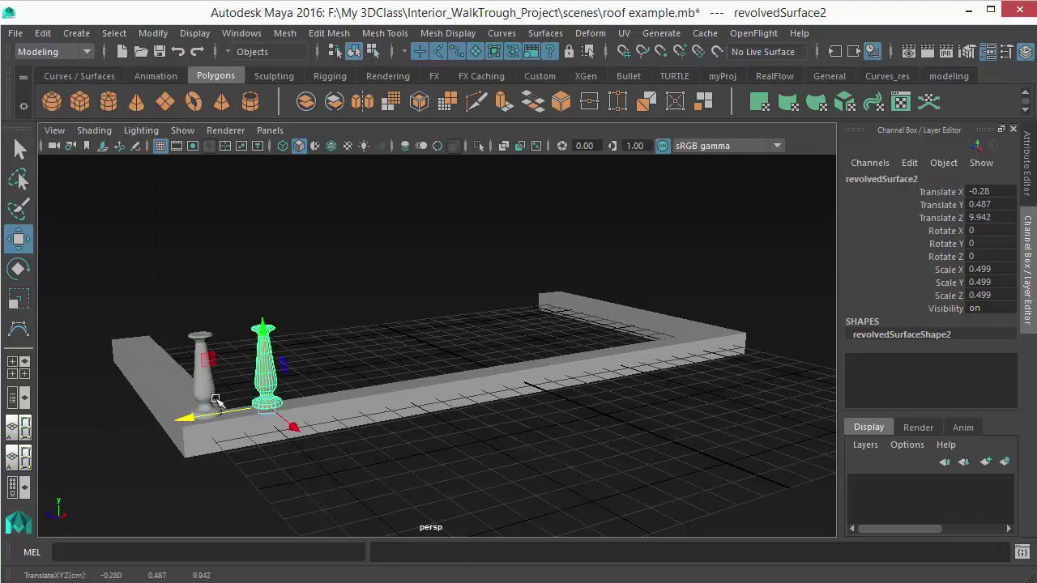
Place two more baluster duplicates along the ledge by eye, with the last at about 4.56 in Translate Z
key(ctrl+d)
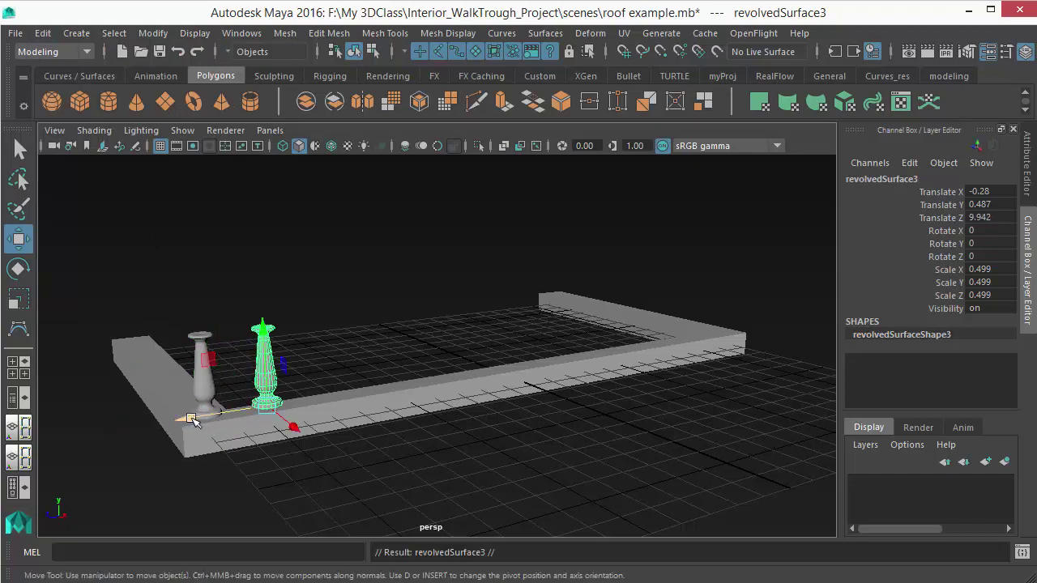
drag(192, 420, 344, 412)
key(ctrl+d)
click(430, 361)
Delete the three hand-spaced baluster copies, keeping only the original at the ledge's corner
alt+drag(422, 358, 422, 292)
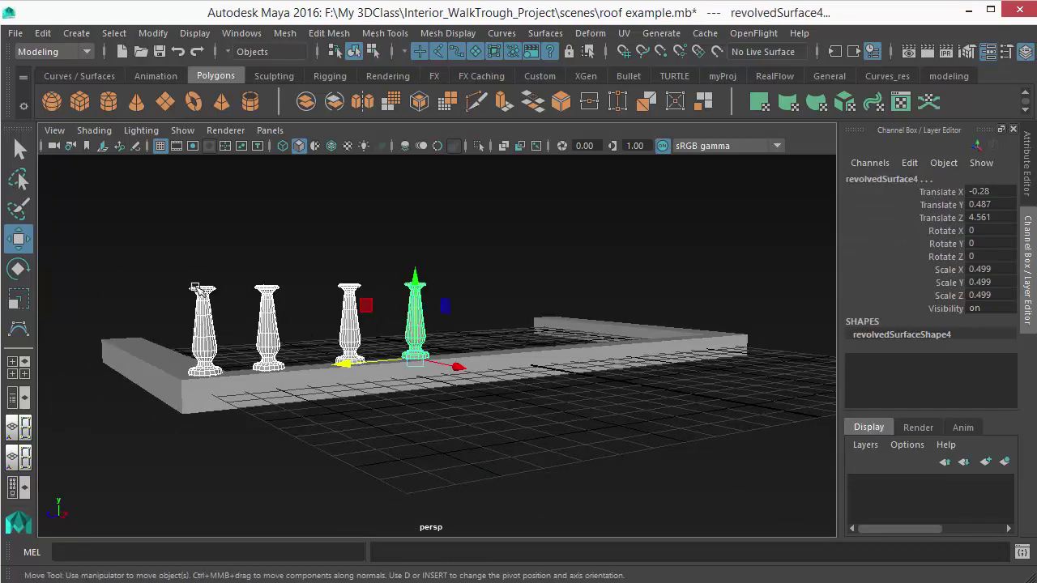
alt+drag(422, 335, 256, 253)
key(Delete)
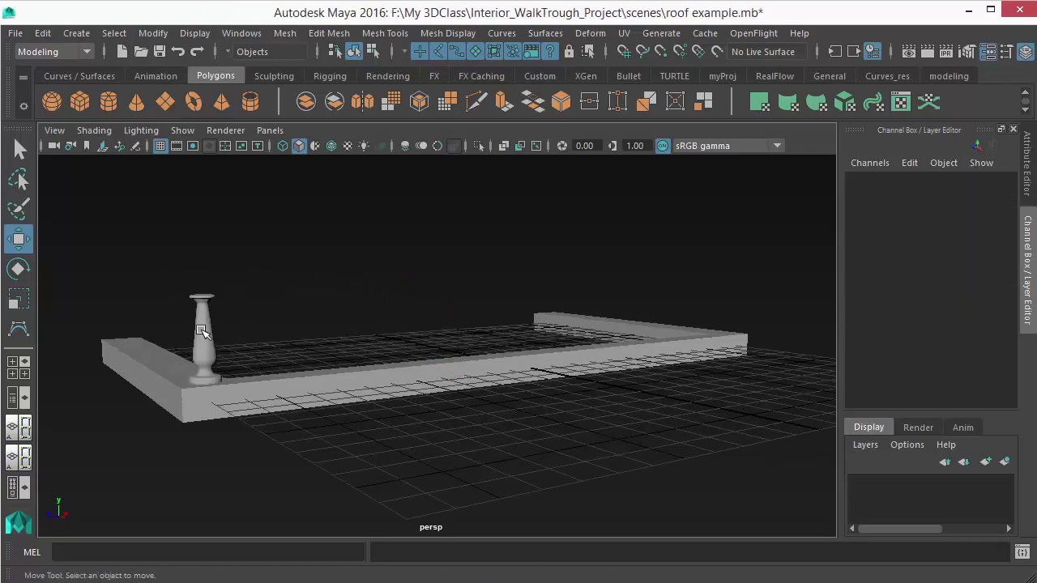
Duplicate the remaining baluster and move the copy along the ledge to about 10.05 in Translate Z
click(203, 332)
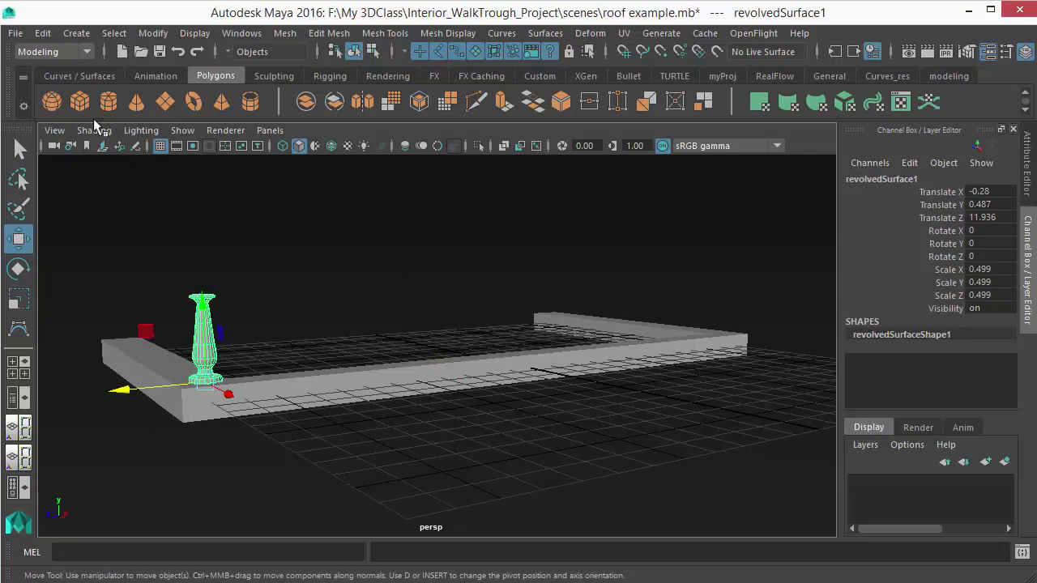
click(42, 33)
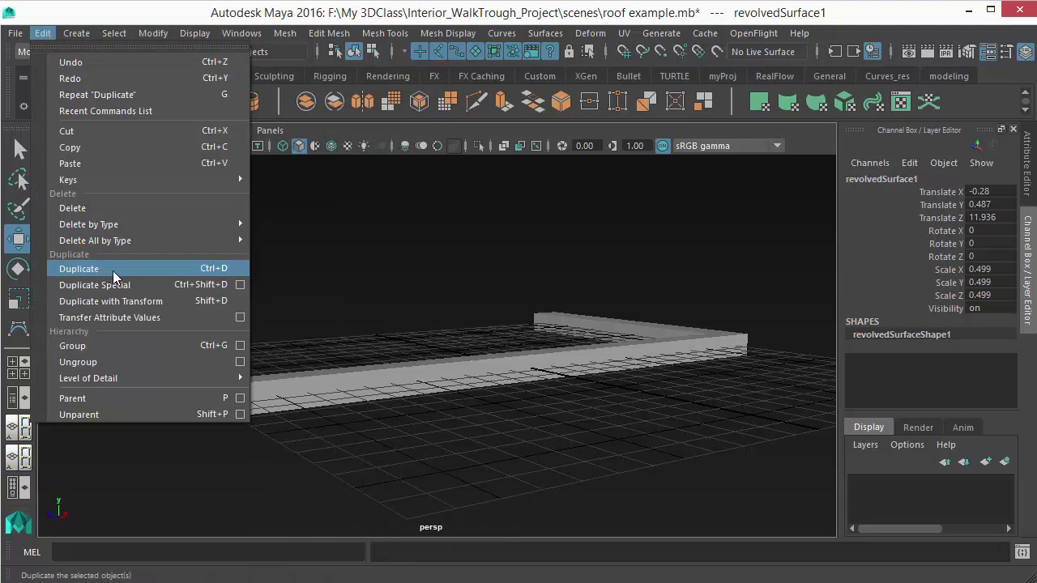
click(102, 268)
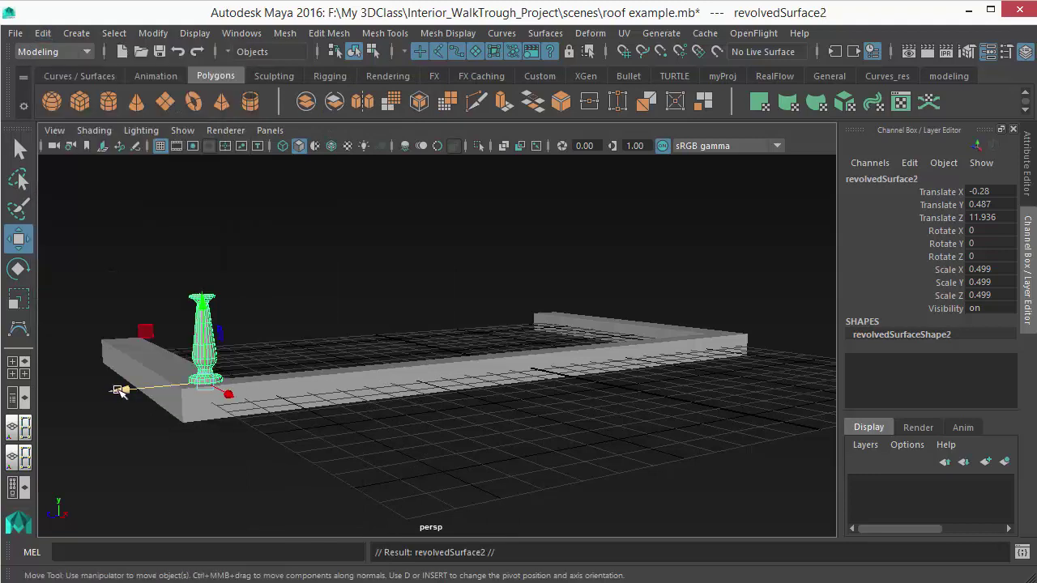
drag(118, 391, 185, 389)
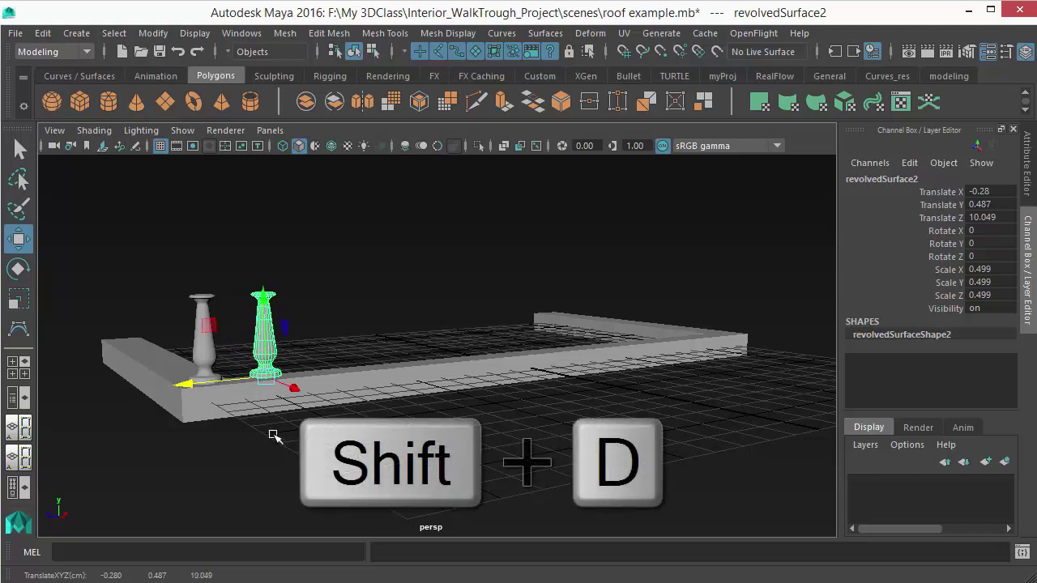
Repeat Duplicate with Transform to fill the long ledge with evenly spaced balusters up to the far corner, about -12.6 in Translate Z
click(43, 33)
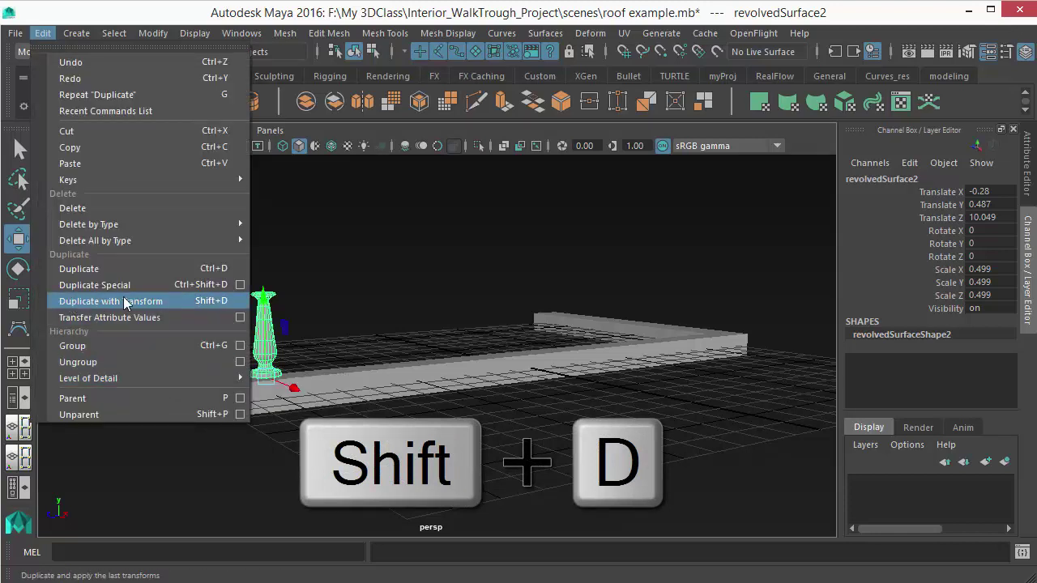
click(213, 300)
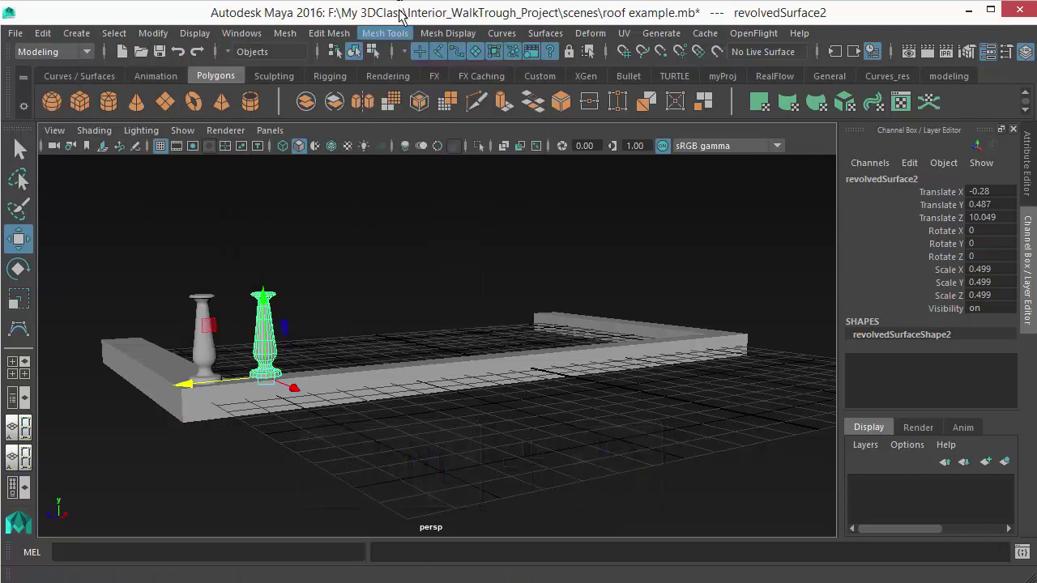
key(shift+d)
key(shift+d)
key(shift+d)
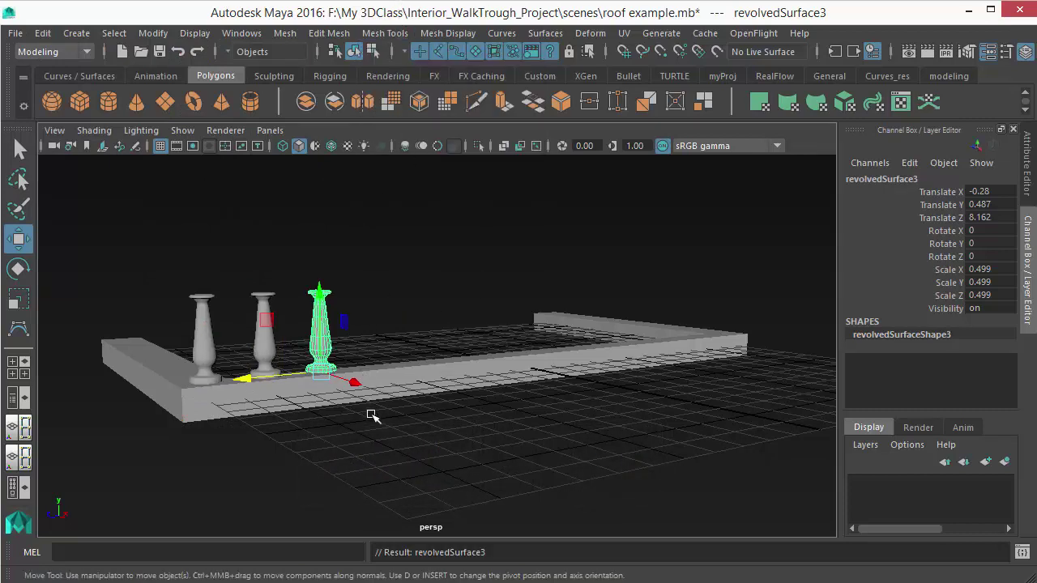
key(shift+d)
key(shift+d)
key(shift+d)
key(shift+d)
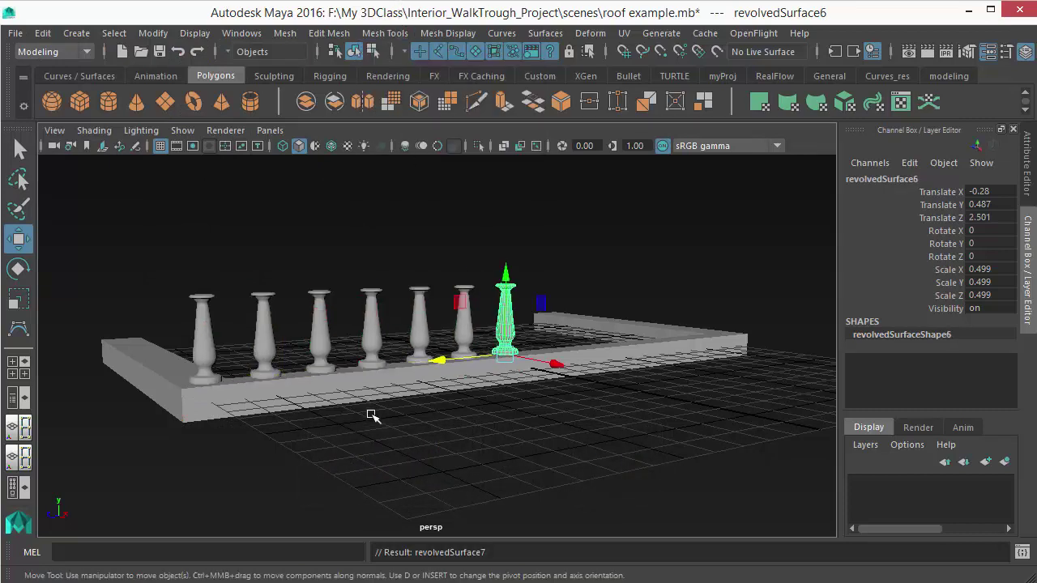
key(shift+d)
key(shift+d)
key(shift+d)
key(shift+d)
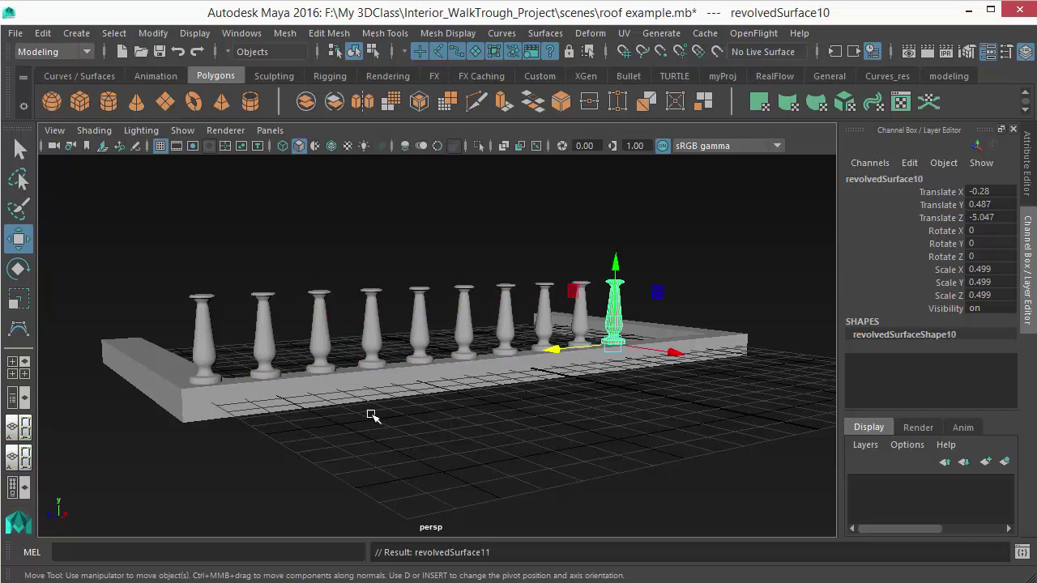
key(shift+d)
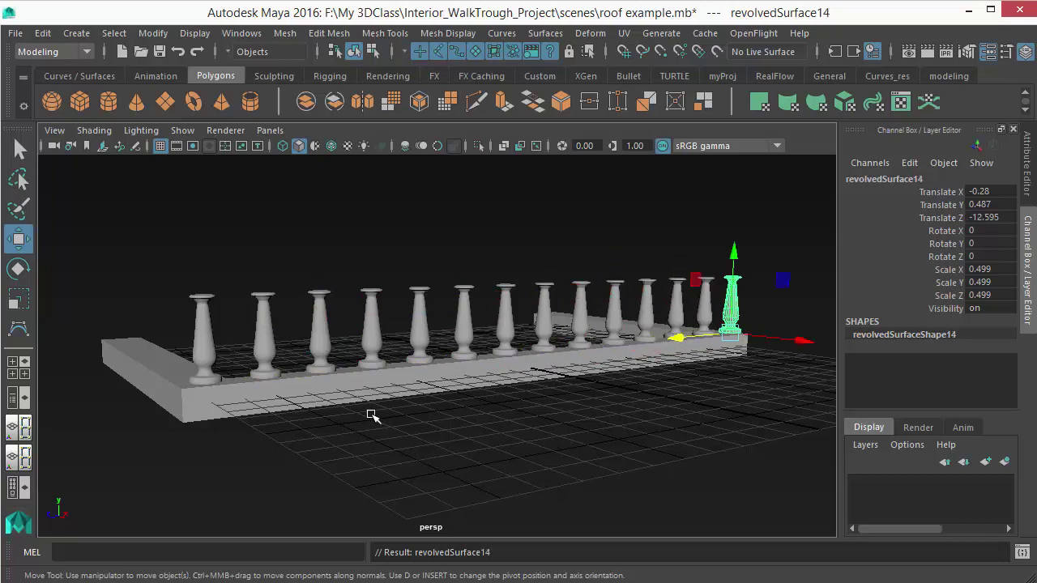
Delete the whole row of baluster copies except the original at the near corner
drag(241, 217, 741, 293)
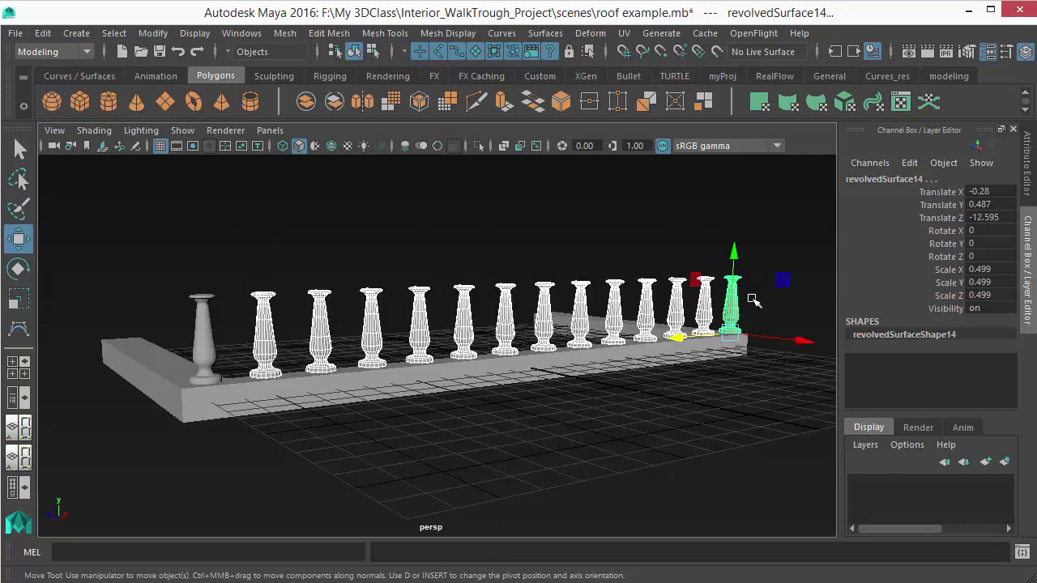
key(Delete)
Duplicate the original baluster again and move the copy along the ledge to about 10.02 in Translate Z
click(212, 350)
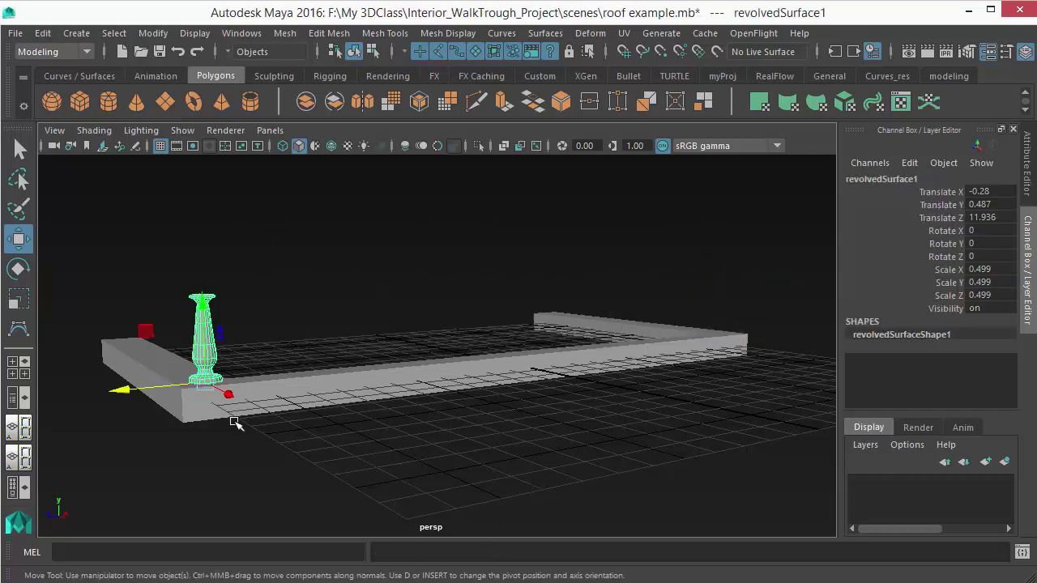
key(ctrl+d)
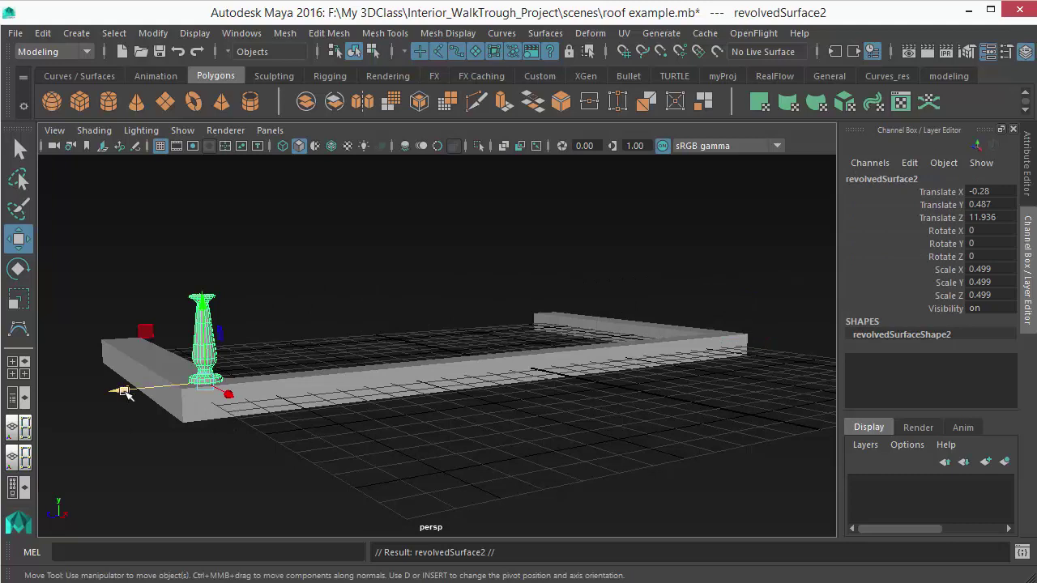
drag(124, 392, 184, 388)
Clear the selection, reselect the copied baluster and duplicate it
click(363, 305)
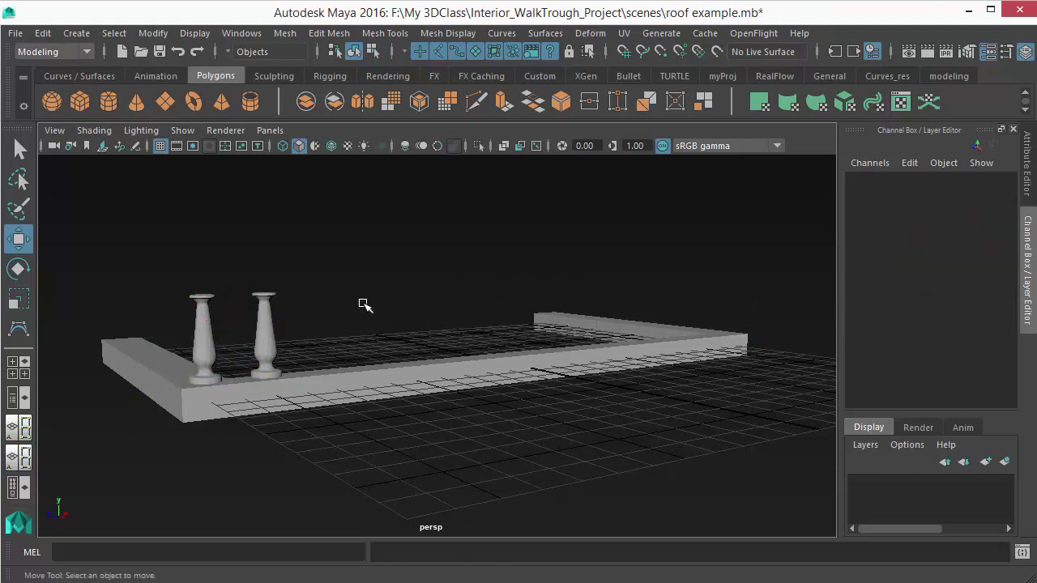
click(271, 351)
key(ctrl+d)
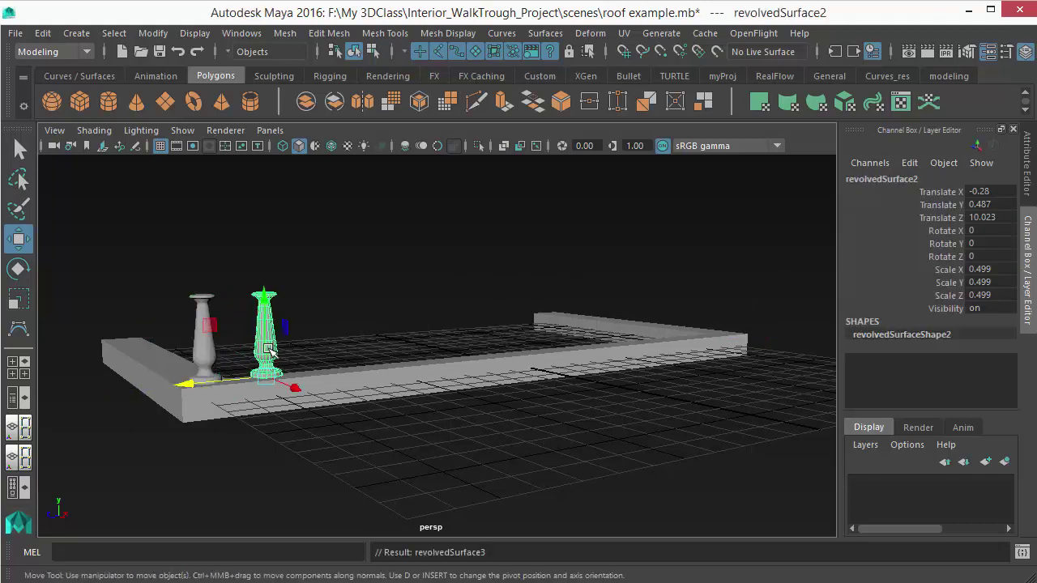
Delete the previous copy, duplicate the original baluster and move the new copy along the ledge to about 9.8 in Translate Z
drag(329, 269, 261, 320)
drag(259, 319, 259, 336)
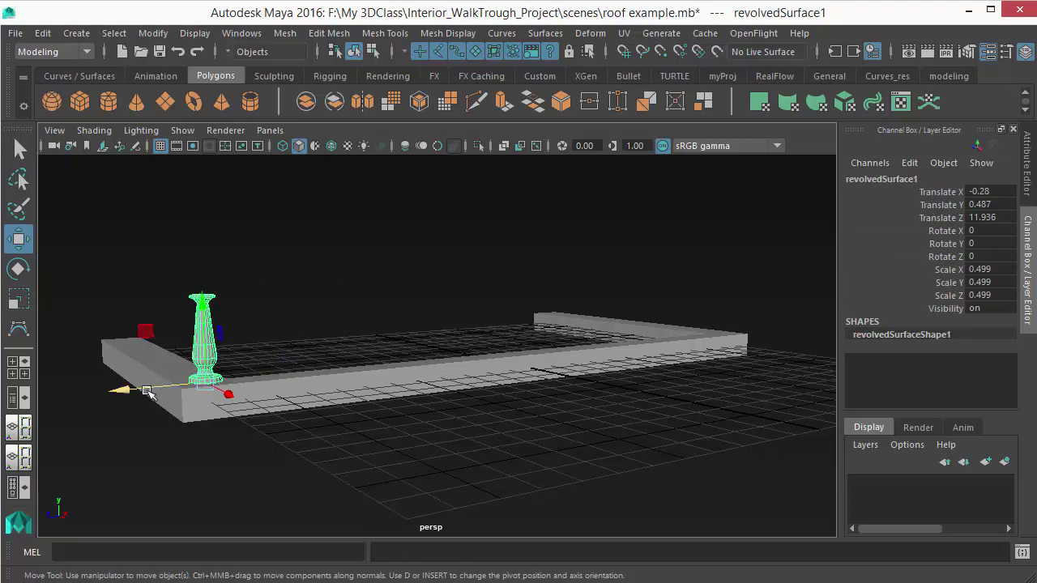
key(ctrl+d)
drag(147, 392, 204, 394)
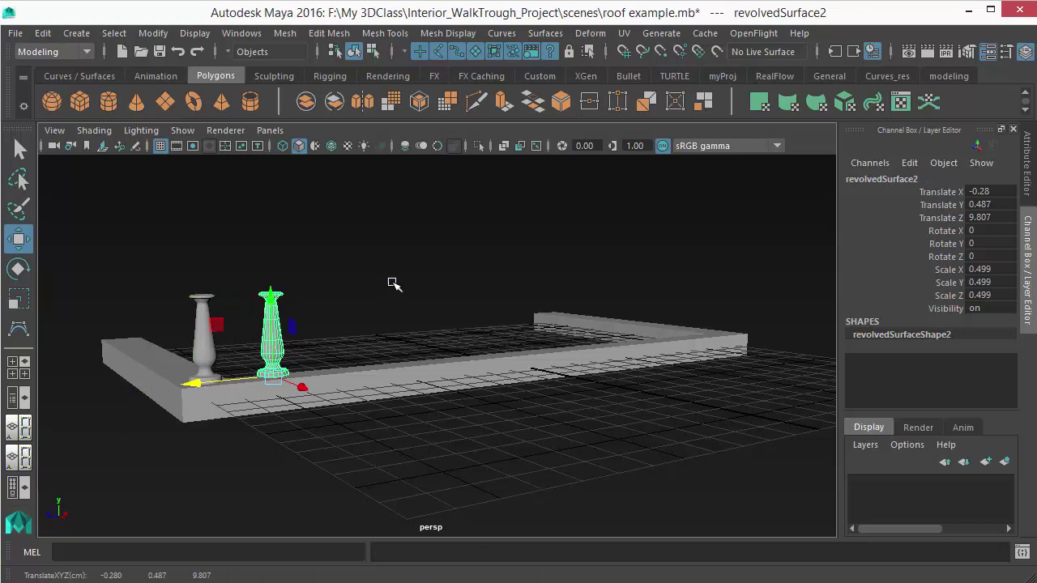
Repeat Duplicate with Transform to line the long ledge with evenly spaced balusters, up to about -11.5 in Translate Z
key(shift+d)
key(shift+d)
key(shift+d)
key(shift+d)
key(shift+d)
key(shift+d)
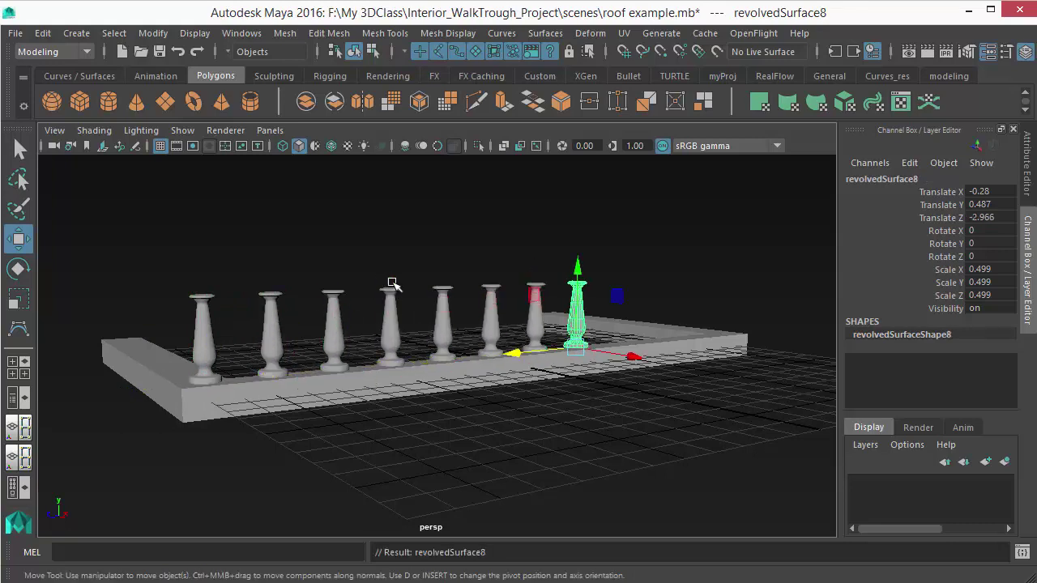
key(shift+d)
key(shift+d)
key(shift+d)
key(shift+d)
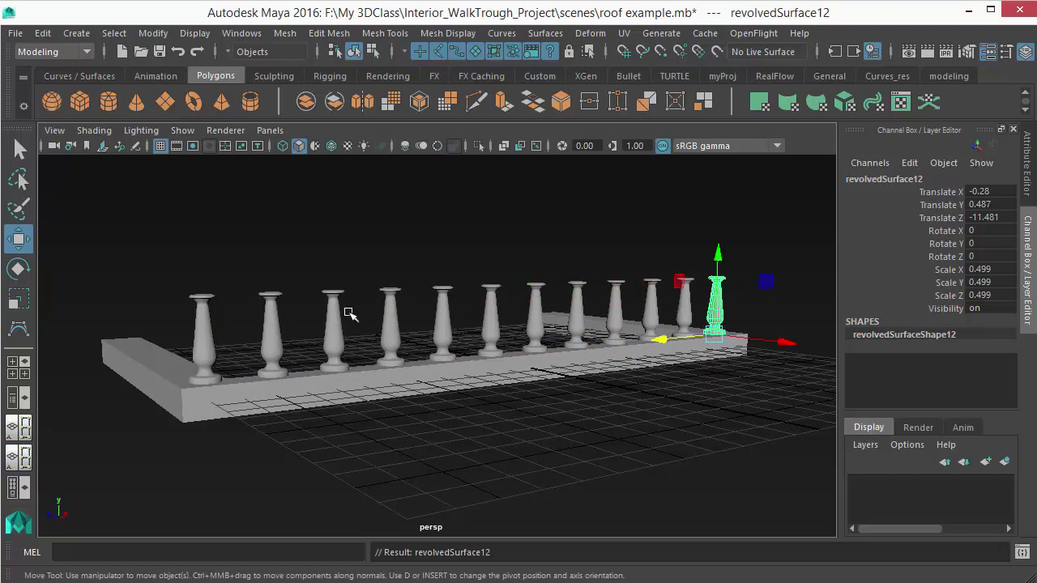
Inspect the row of balusters and the ledge from several angles
alt+drag(445, 349, 407, 358)
drag(220, 250, 673, 284)
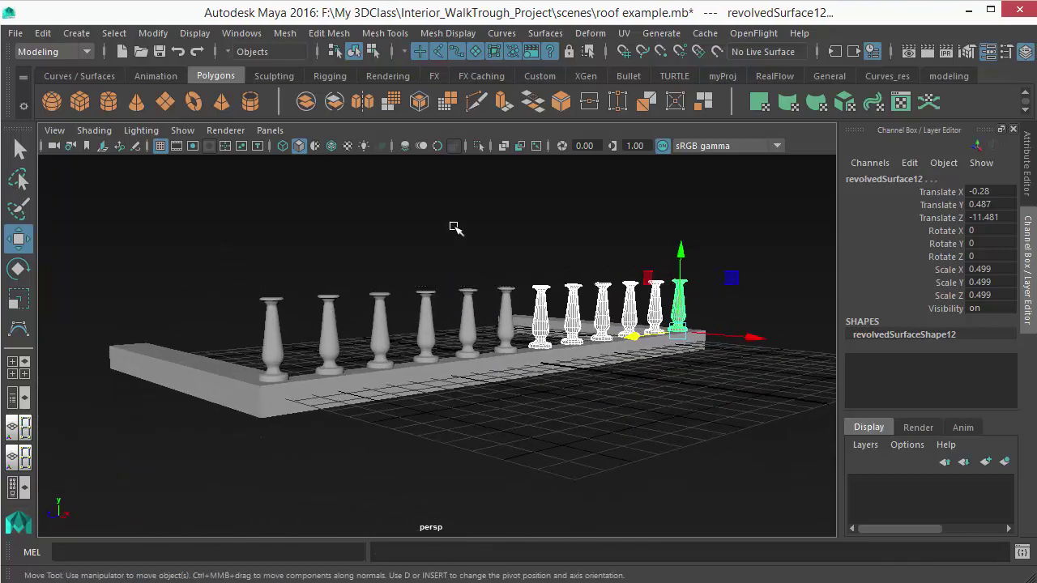
click(454, 229)
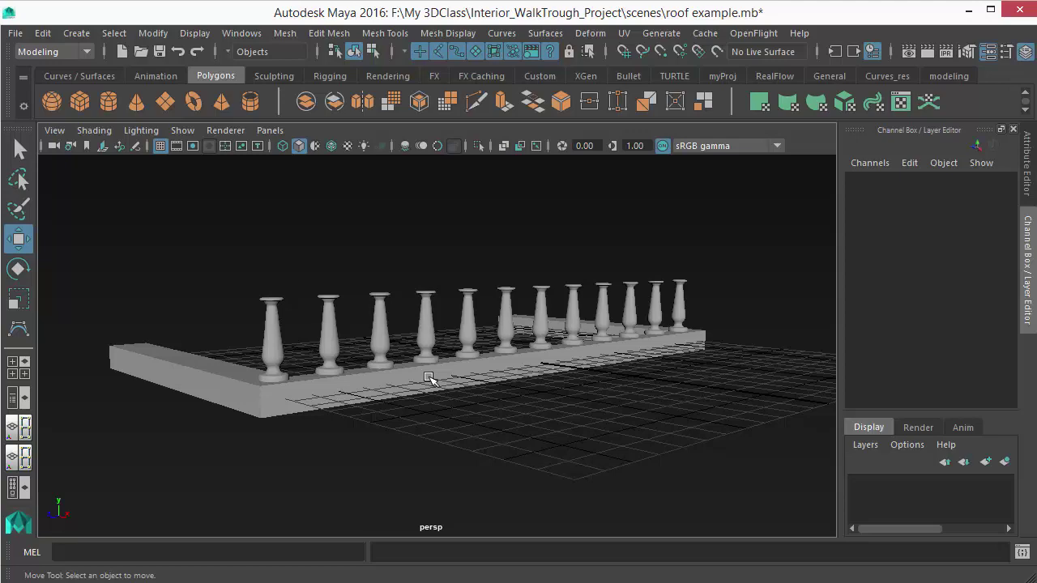
alt+drag(430, 379, 352, 360)
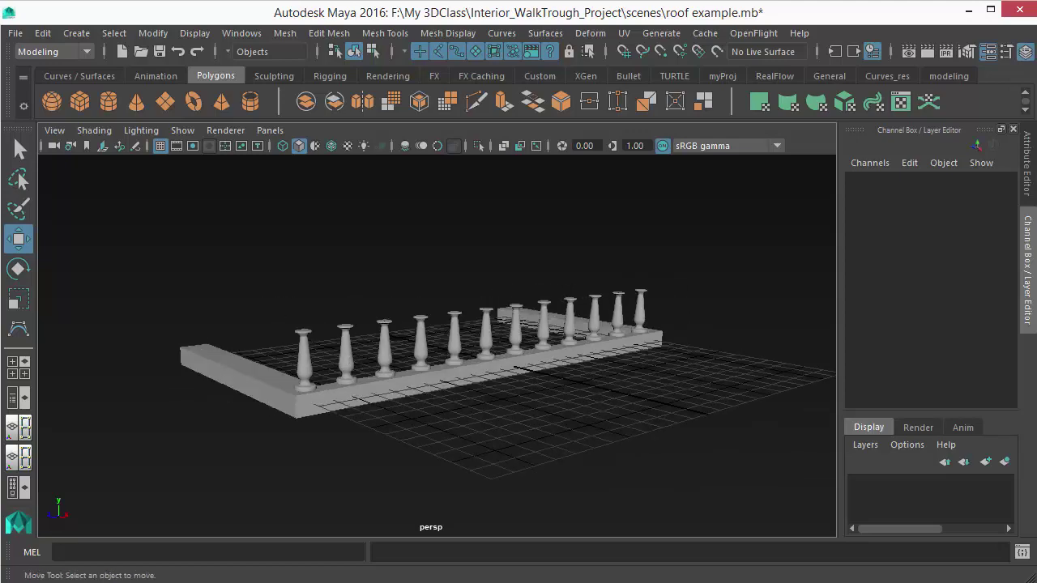
alt+drag(415, 430, 424, 396)
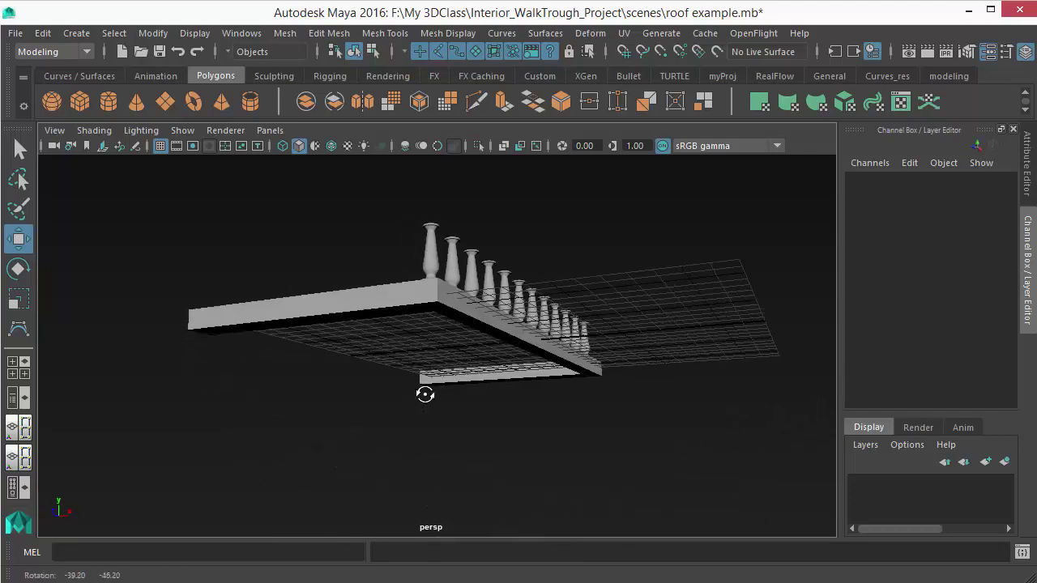
alt+drag(567, 340, 429, 402)
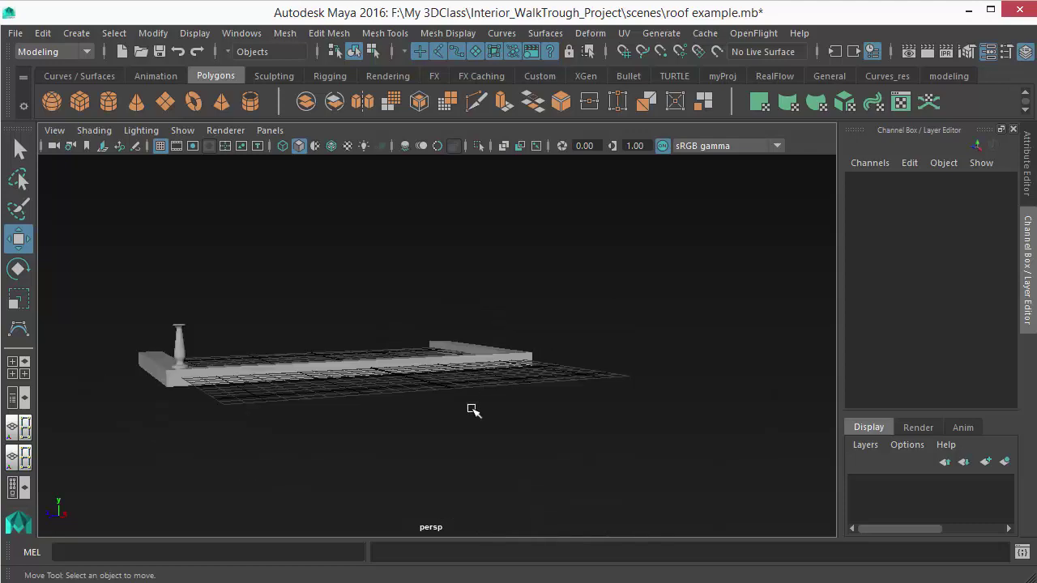
Delete the roof ledge, keeping the single original baluster in the scene
drag(359, 288, 386, 334)
key(Delete)
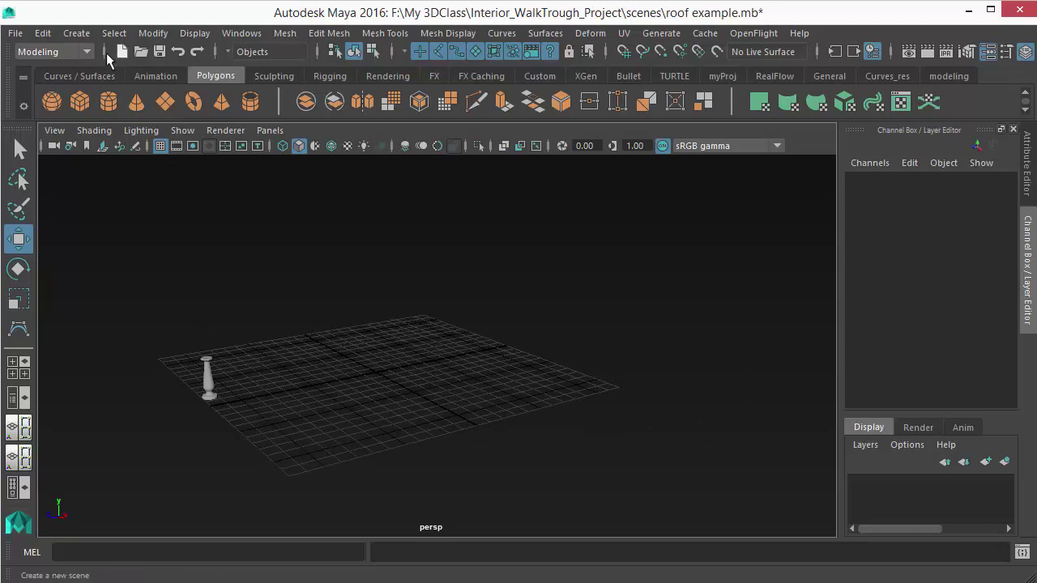
In the top view, begin a CV curve beside the baluster, bulging outward and then bending back to about X -3.6, Z -27.6
click(77, 34)
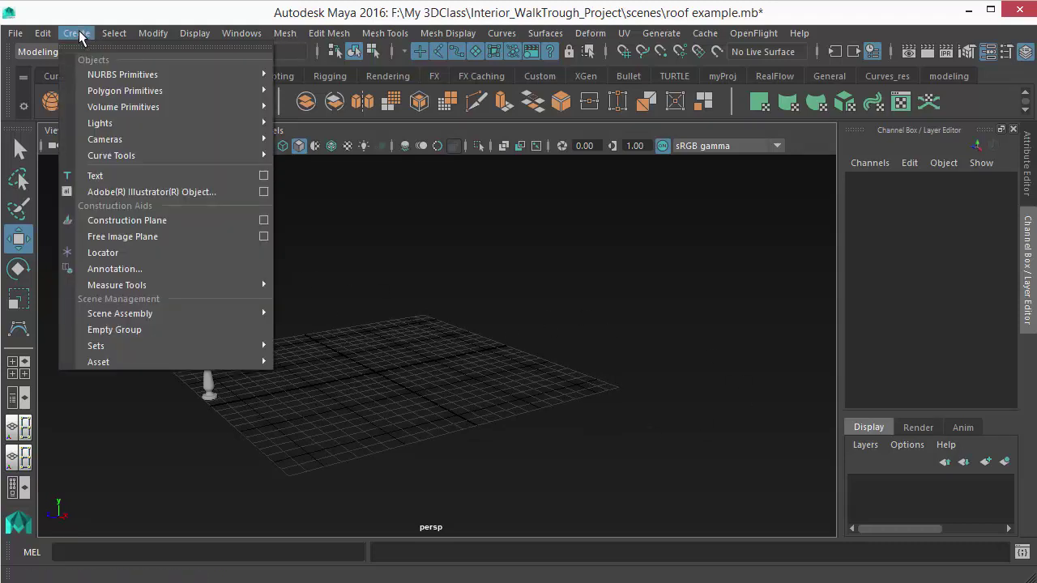
mouse_move(103, 159)
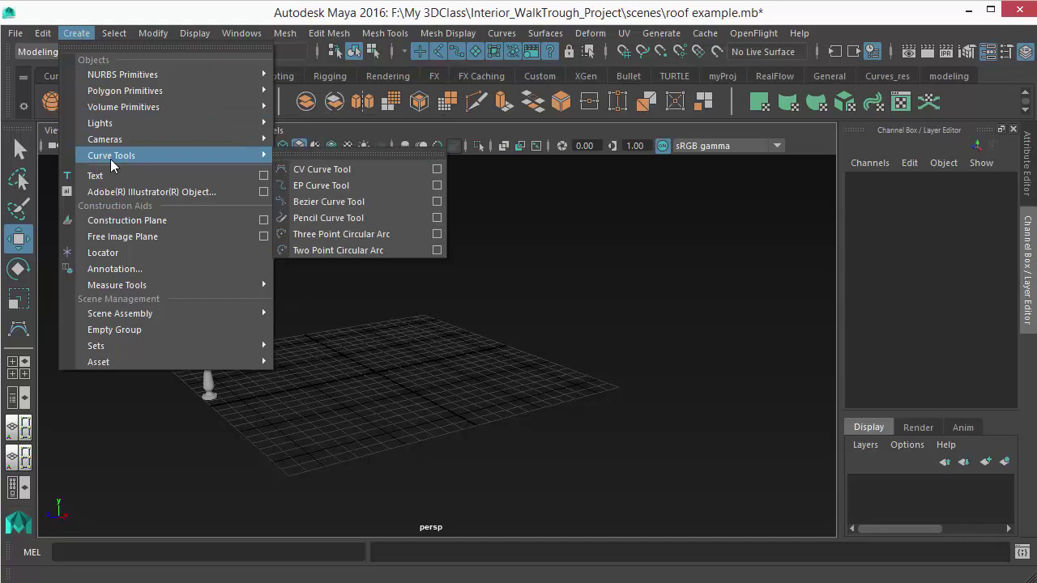
click(320, 168)
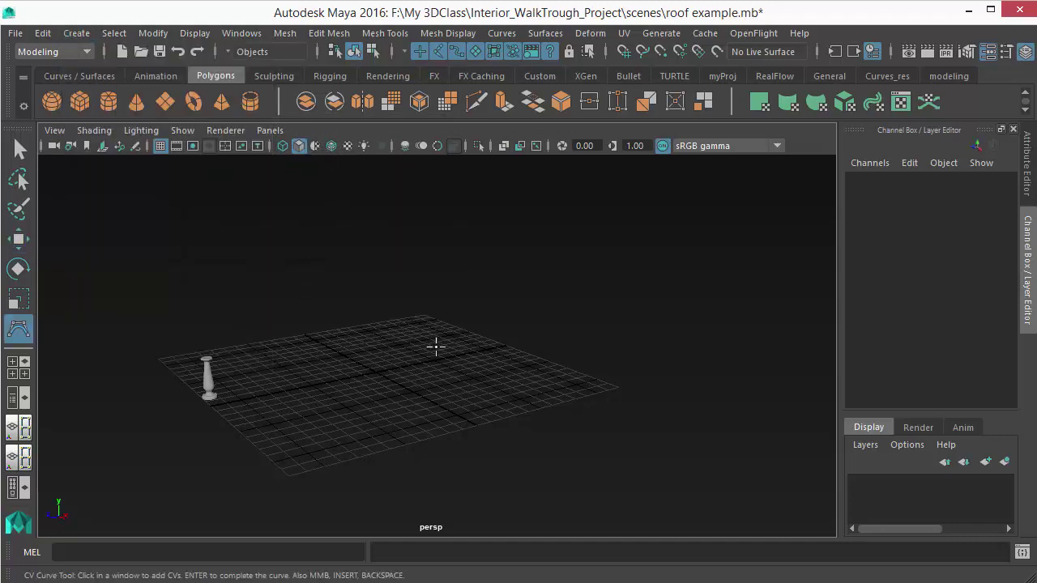
key(space)
drag(462, 339, 382, 337)
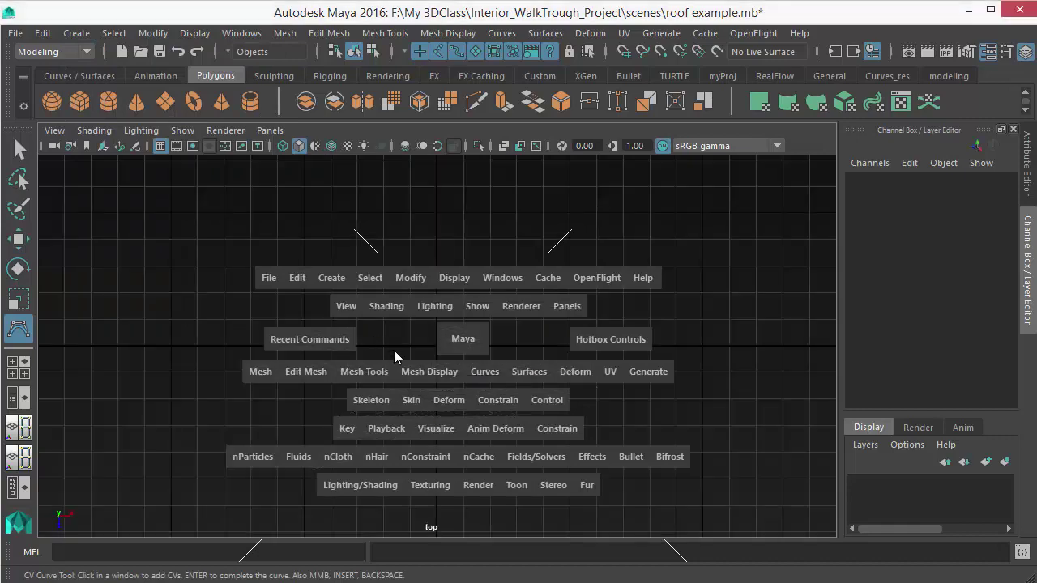
alt+right_drag(391, 379, 502, 397)
alt+middle_drag(567, 364, 465, 338)
alt+right_drag(465, 338, 432, 359)
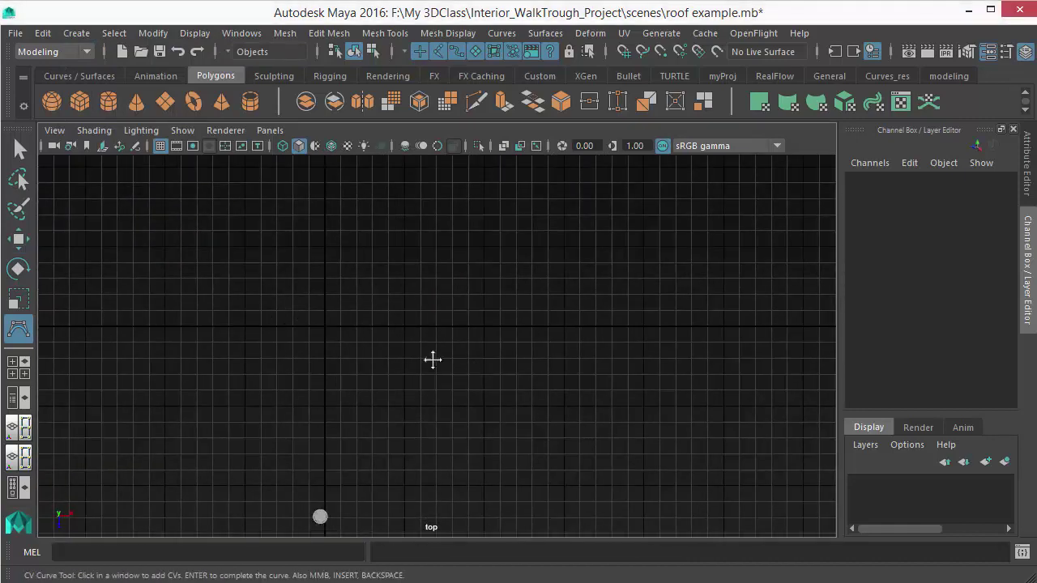
alt+middle_drag(433, 359, 370, 337)
scroll(406, 438, down, 2)
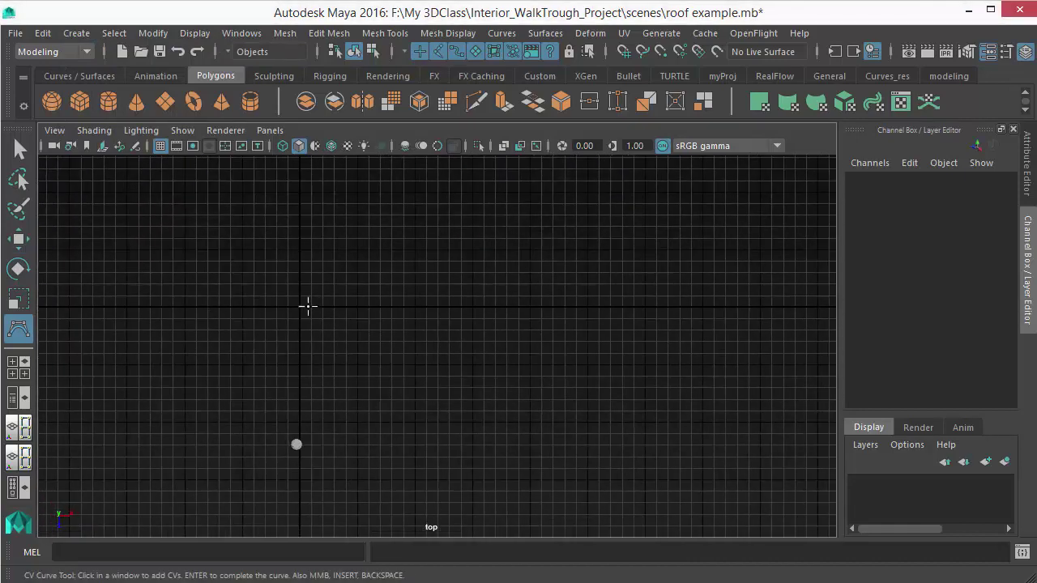
scroll(349, 354, down, 1)
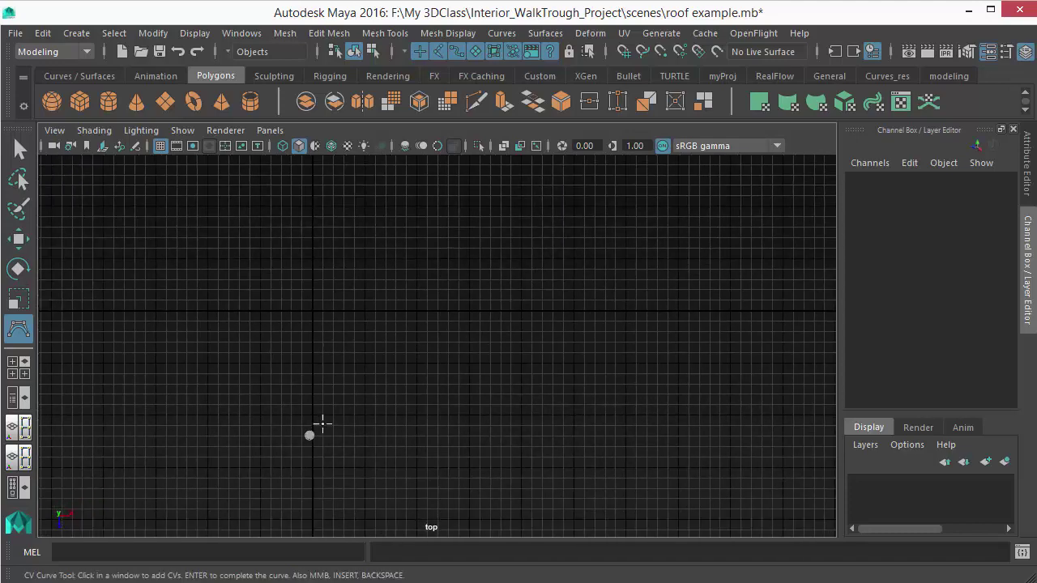
click(322, 423)
click(366, 365)
click(388, 299)
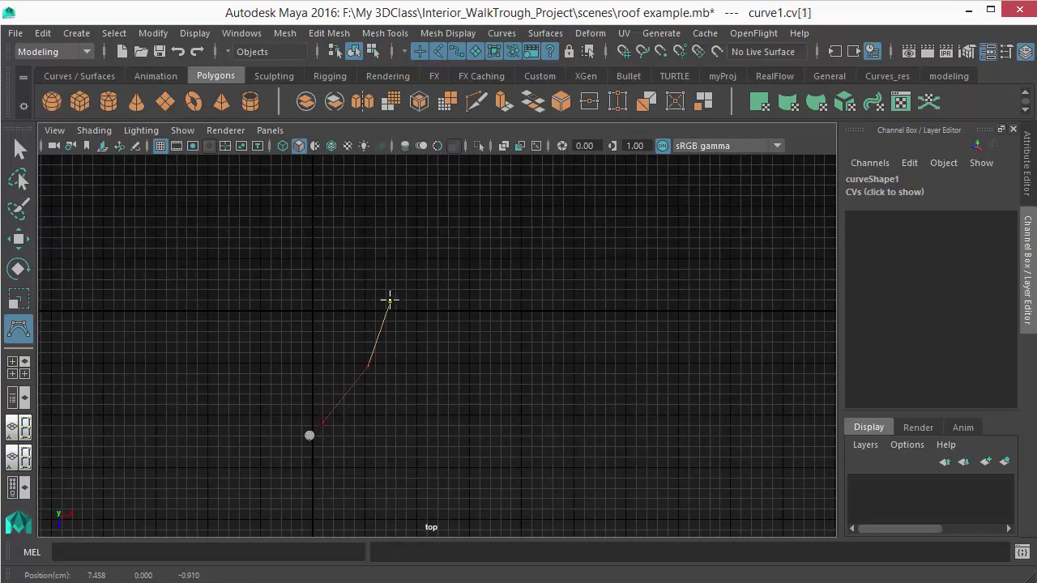
alt+middle_drag(362, 252, 393, 332)
click(410, 316)
scroll(397, 325, down, 2)
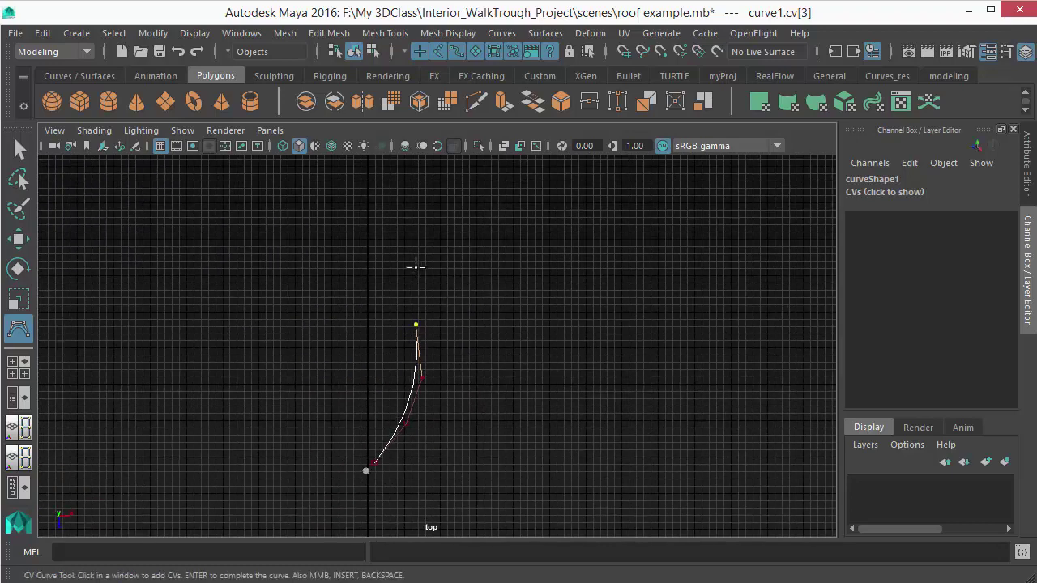
click(383, 251)
alt+middle_drag(386, 251, 409, 337)
click(367, 272)
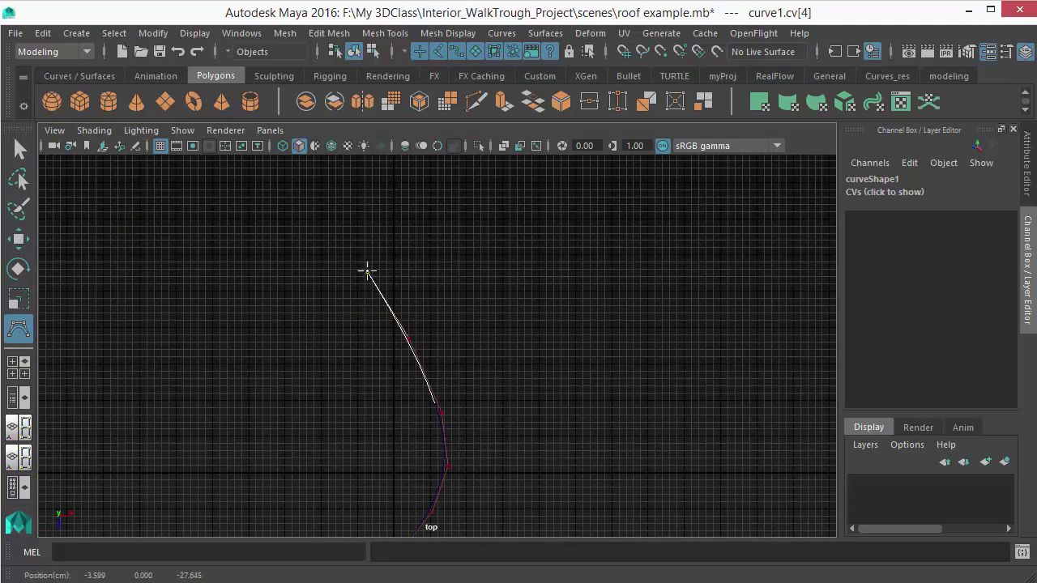
Continue the curve through about X -0.14, Z -50.5, sweep it around into a wide hook and complete it
alt+middle_drag(375, 271, 380, 352)
click(352, 248)
click(398, 184)
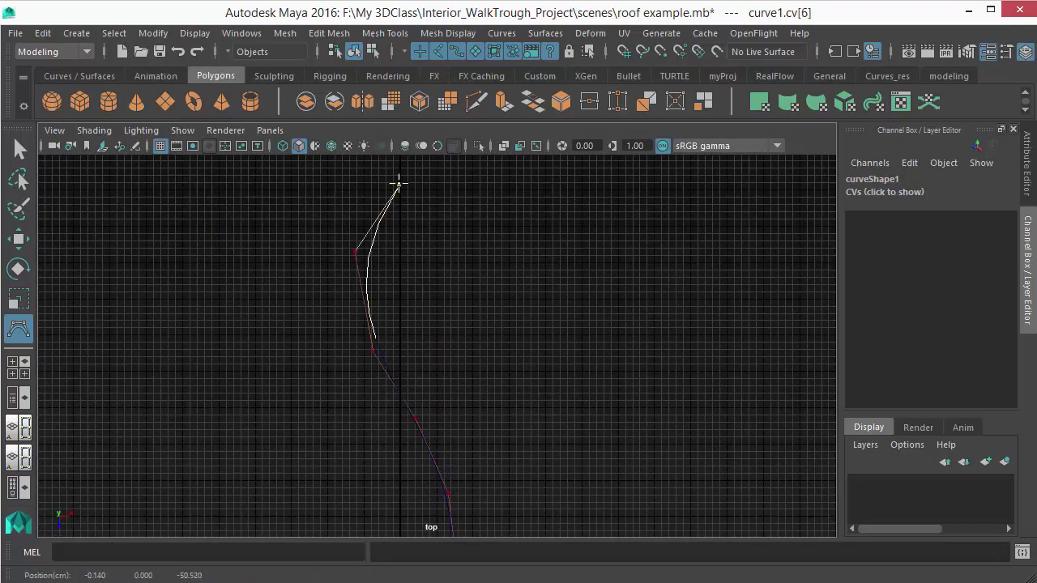
scroll(426, 238, down, 2)
click(505, 199)
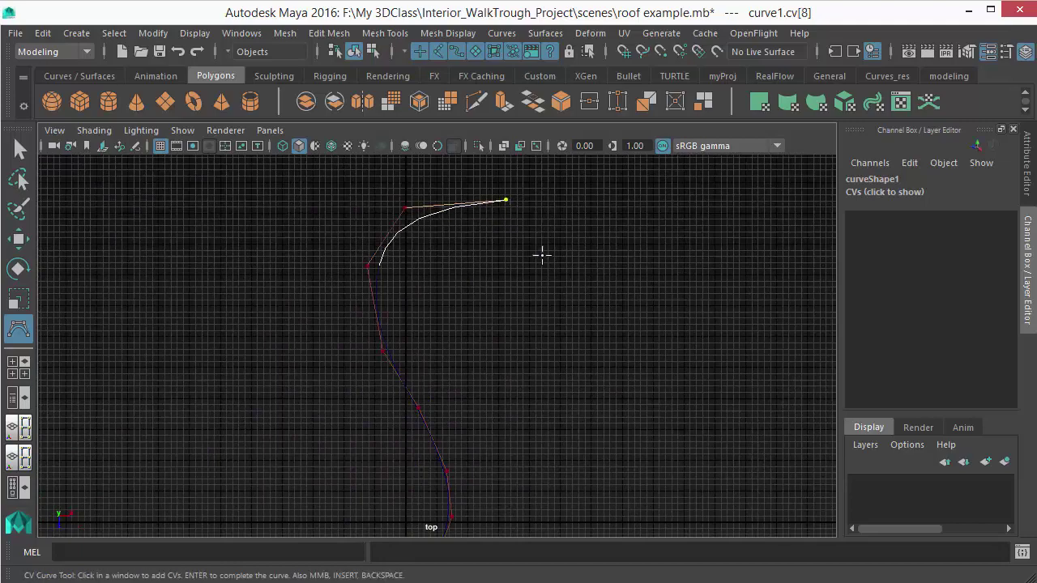
click(549, 242)
click(565, 298)
click(551, 366)
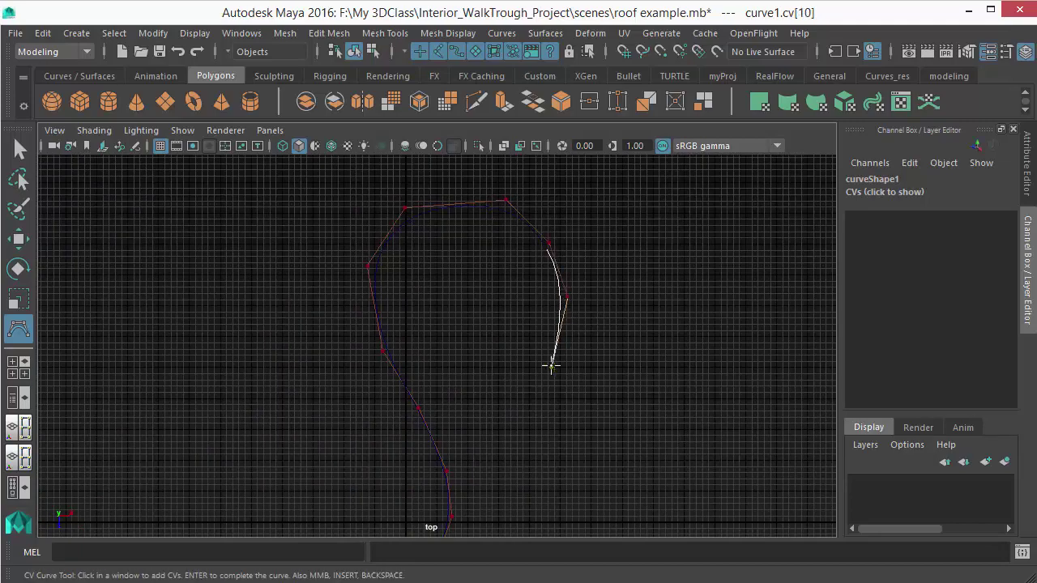
key(Return)
In the perspective view, duplicate the original baluster and move the copy a short distance along the Z axis
key(space)
drag(554, 371, 593, 364)
alt+drag(423, 362, 576, 364)
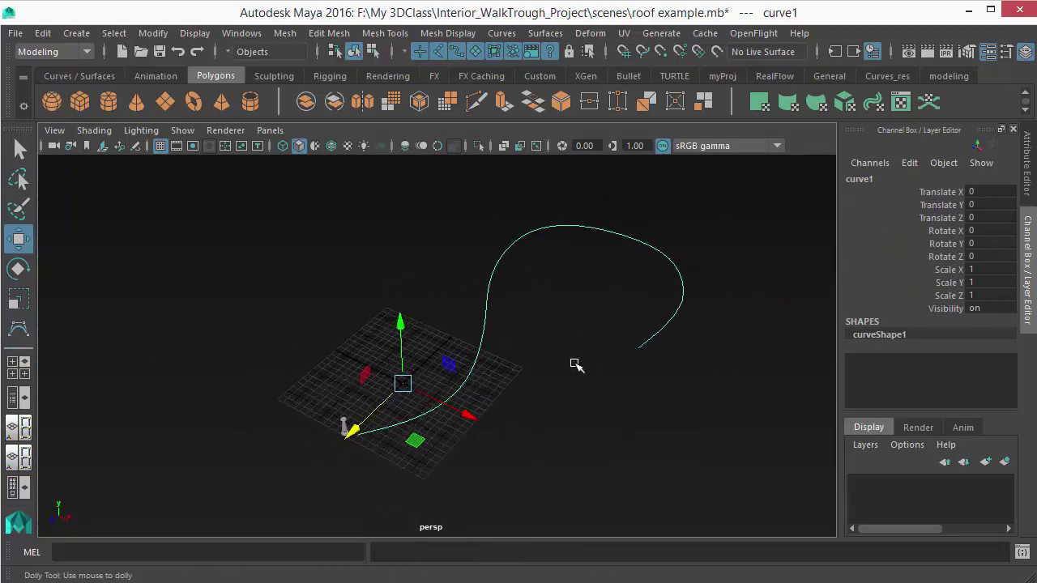
alt+right_drag(576, 364, 565, 419)
alt+drag(564, 420, 543, 406)
alt+middle_drag(287, 432, 228, 406)
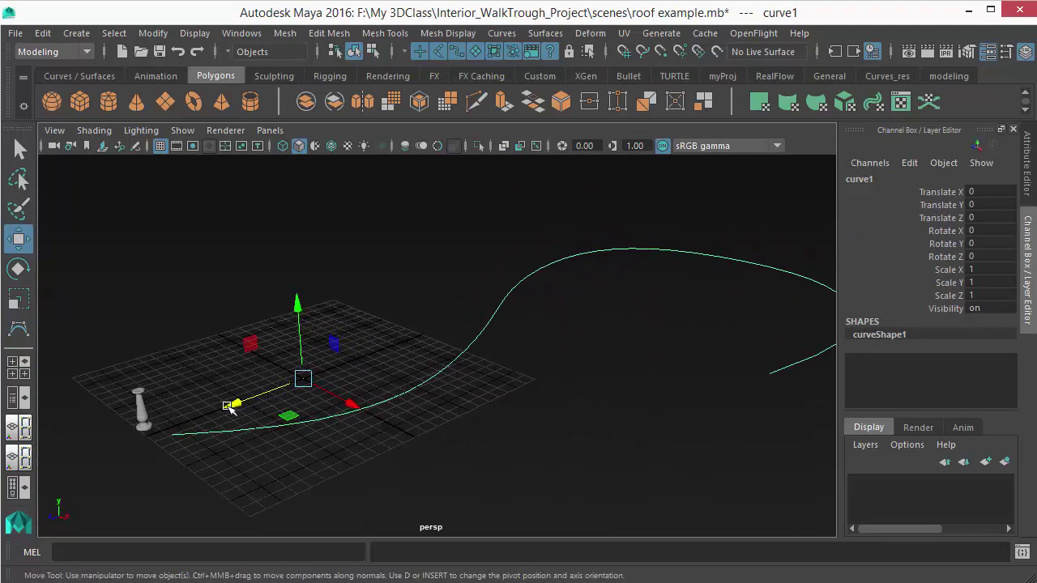
alt+right_drag(489, 286, 314, 433)
click(126, 356)
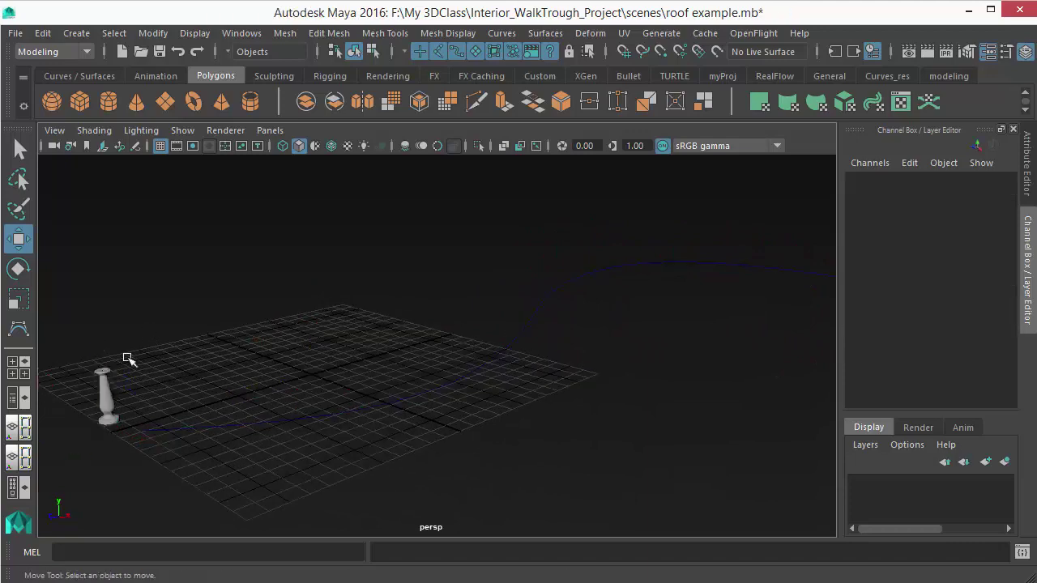
click(106, 399)
alt+drag(247, 418, 248, 432)
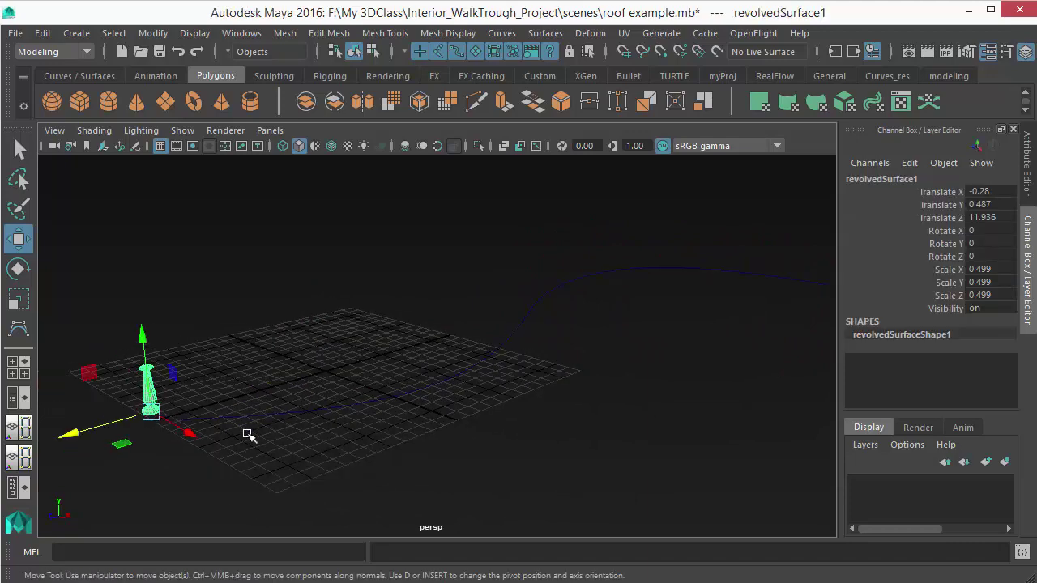
key(ctrl+d)
drag(70, 435, 128, 422)
Repeat Duplicate with Transform to build a long straight row of balusters, reaching about -88.3 in Translate Z
key(shift+d)
key(shift+d)
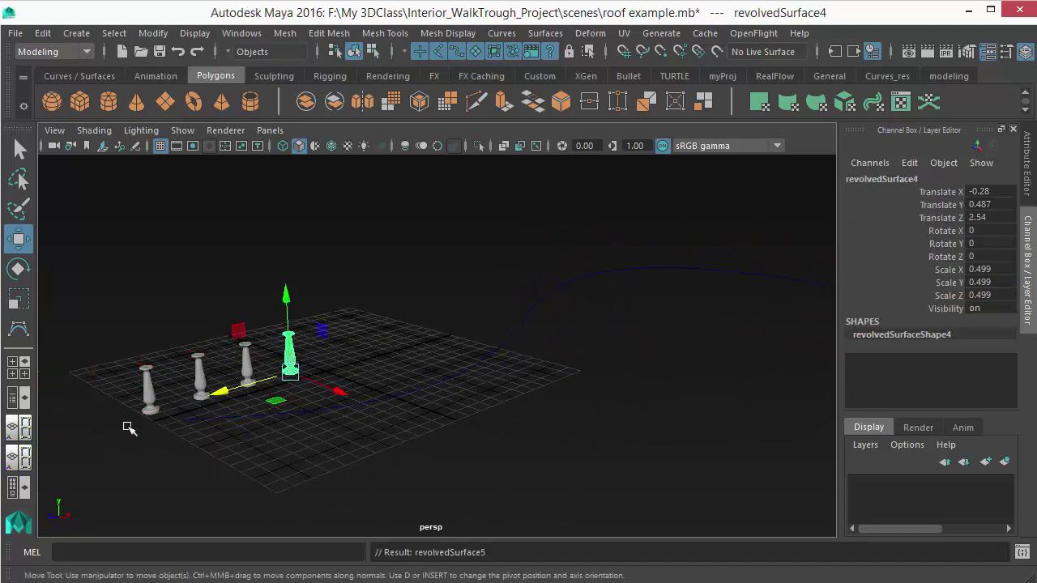
key(shift+d)
key(shift+d)
key(shift+d)
scroll(147, 419, down, 5)
key(shift+d)
key(shift+d)
key(shift+d)
key(shift+d)
key(shift+d)
key(shift+d)
key(shift+d)
key(shift+d)
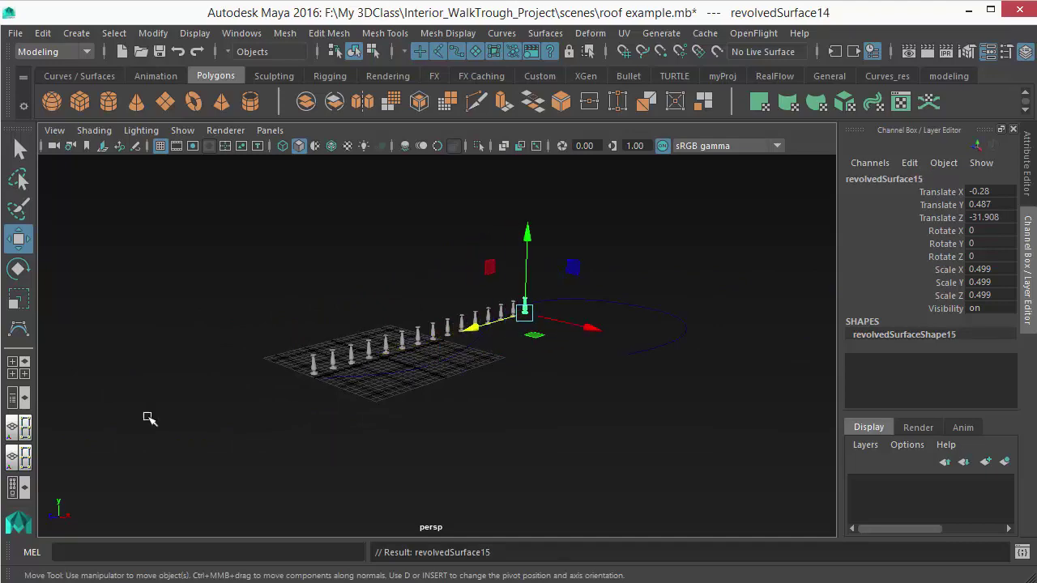
key(shift+d)
key(shift+d)
key(shift+d)
key(shift+d)
key(shift+d)
key(shift+d)
key(shift+d)
key(shift+d)
key(shift+d)
alt+drag(340, 378, 386, 412)
key(shift+d)
key(shift+d)
key(shift+d)
key(shift+d)
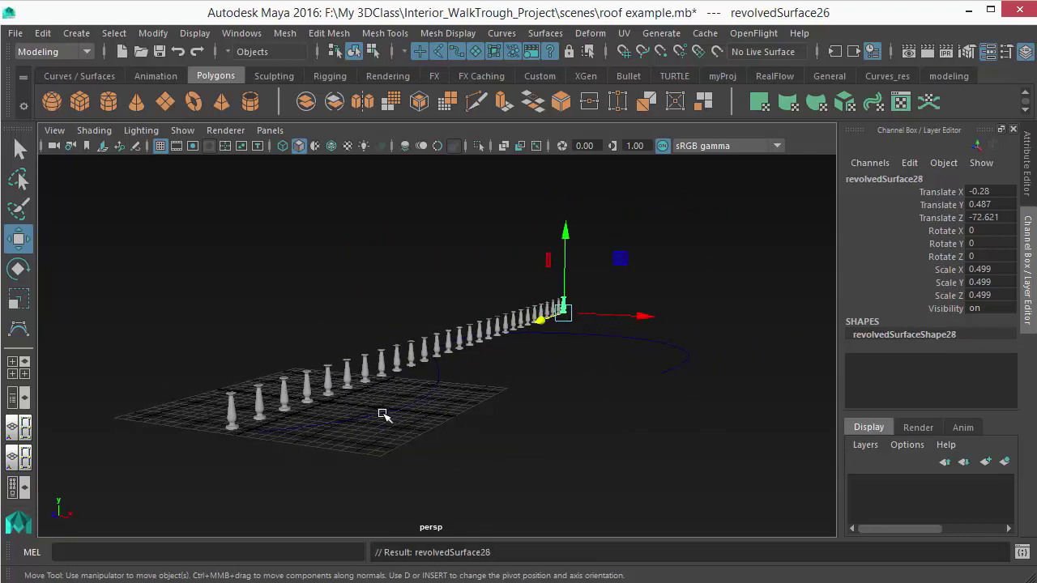
key(shift+d)
key(shift+d)
key(shift+d)
key(shift+d)
key(shift+d)
Select all the balusters together with the curve and distribute them with Position Along Curve
alt+right_drag(330, 384, 336, 414)
click(345, 424)
alt+drag(345, 424, 414, 411)
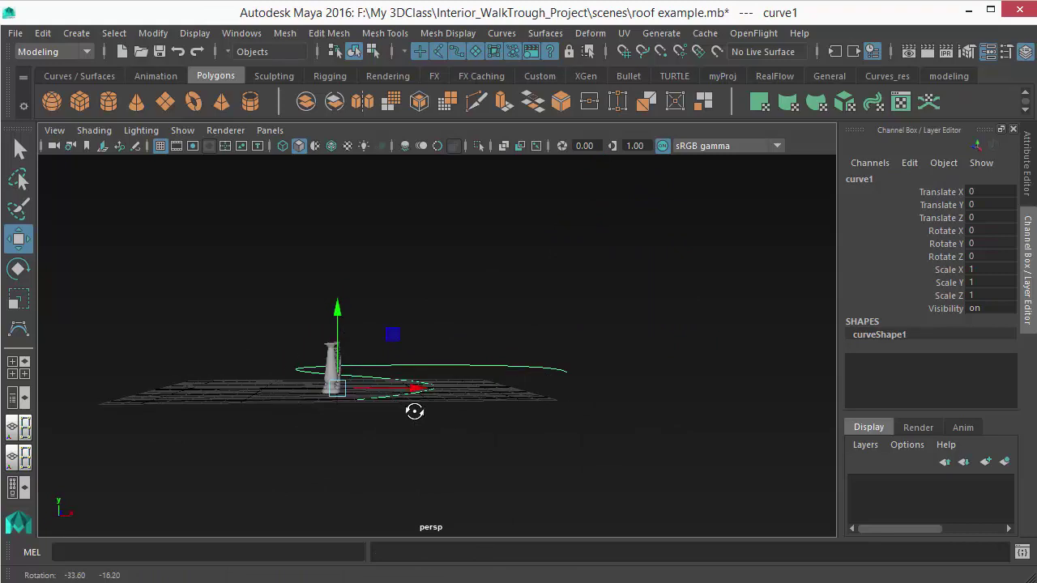
drag(300, 316, 354, 361)
alt+drag(441, 389, 427, 395)
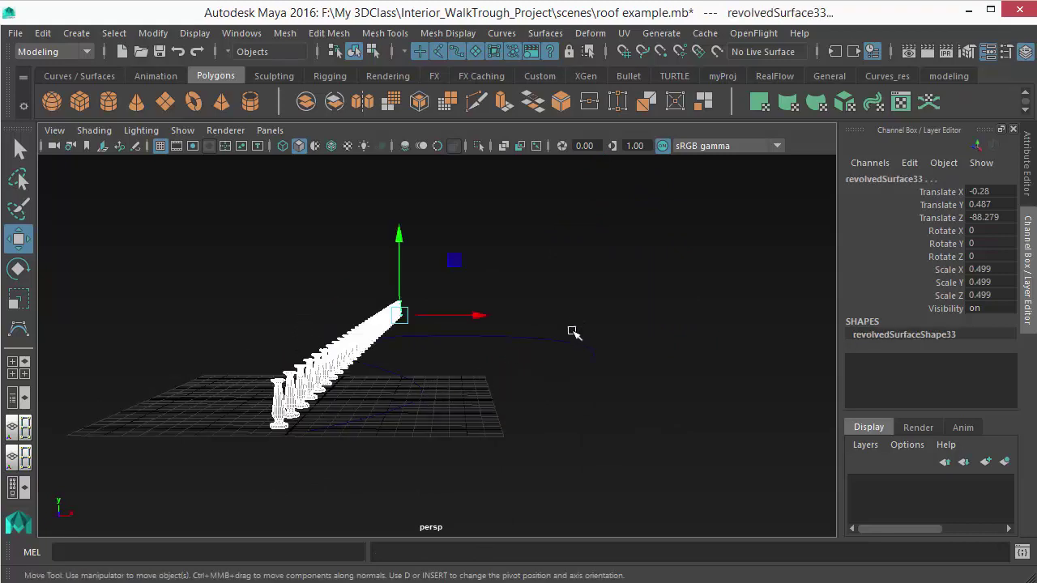
key(shift+z)
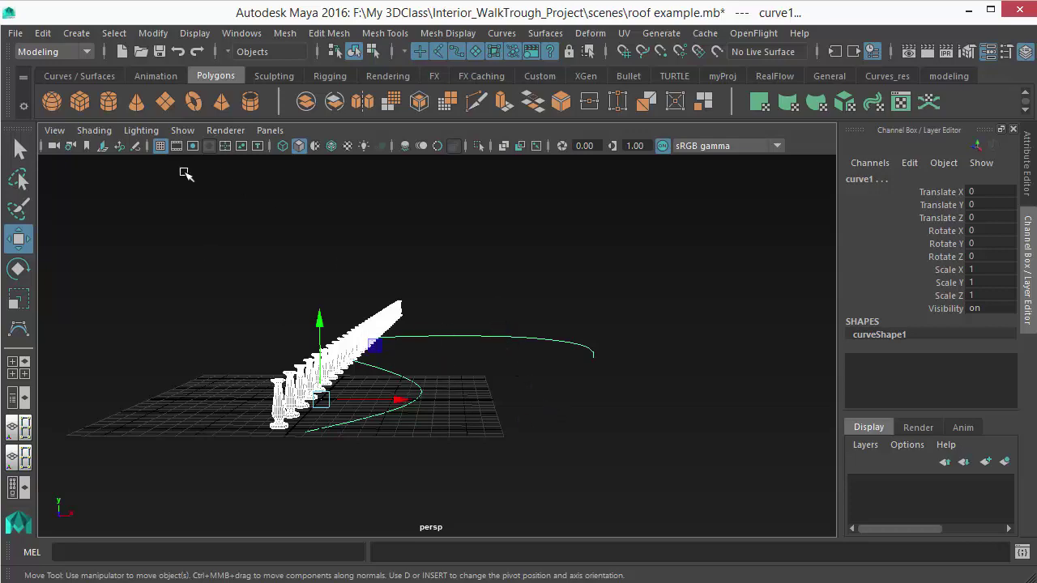
click(152, 33)
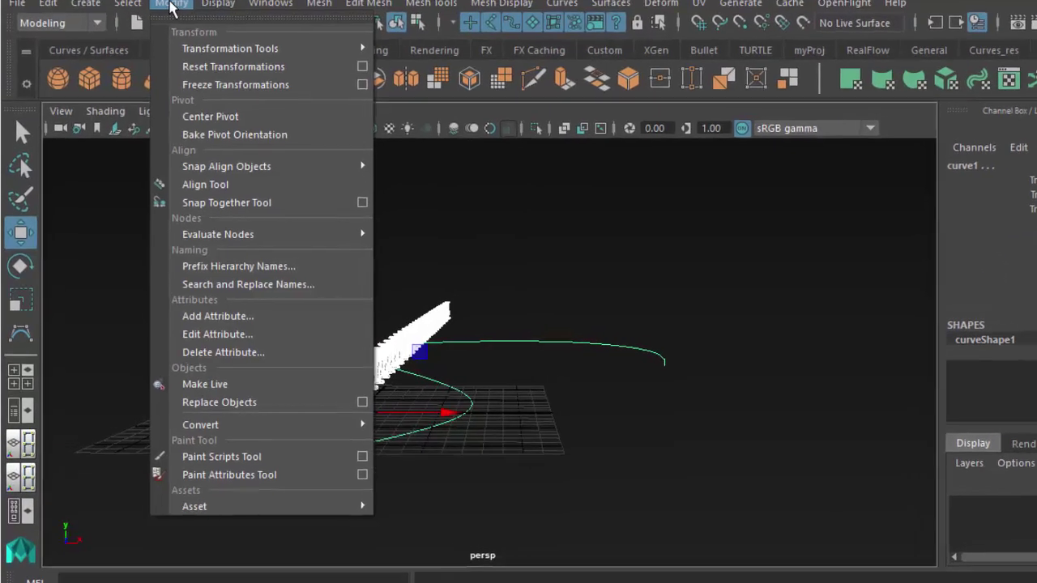
mouse_move(234, 165)
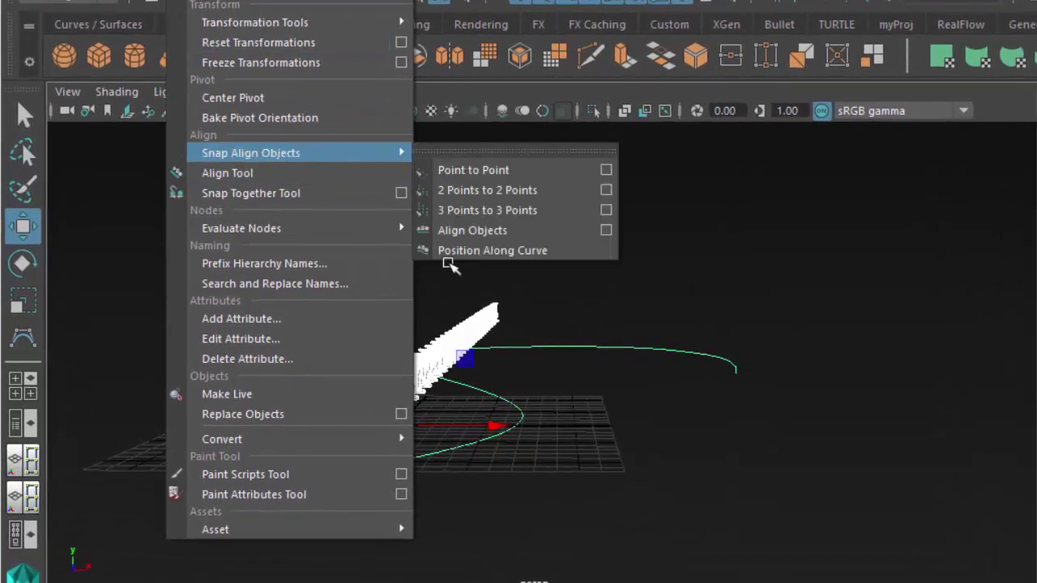
click(492, 251)
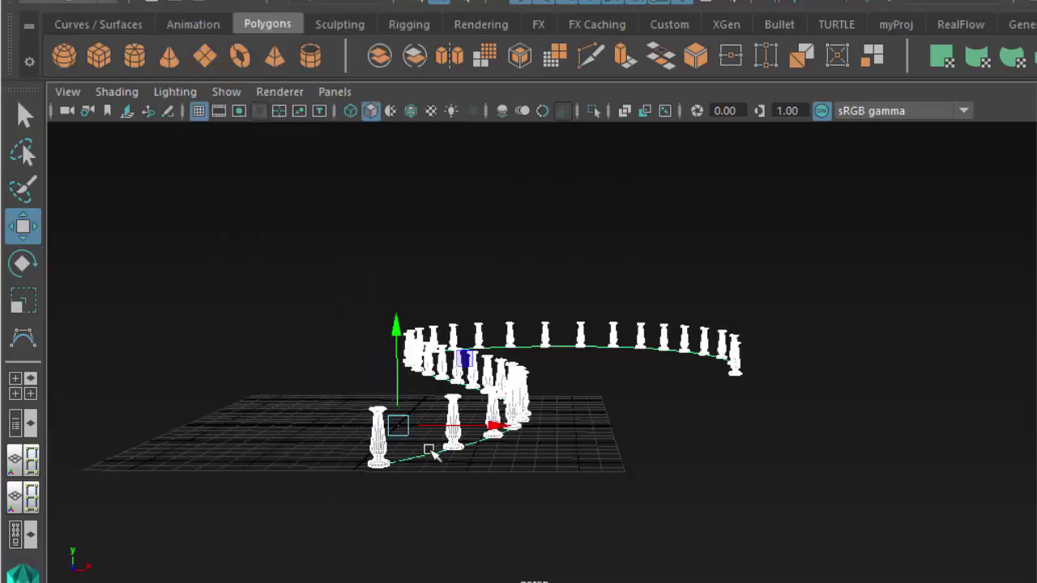
Examine how the balusters follow the curve from its near end around to the far bend
alt+drag(600, 419, 590, 442)
alt+right_drag(590, 442, 534, 442)
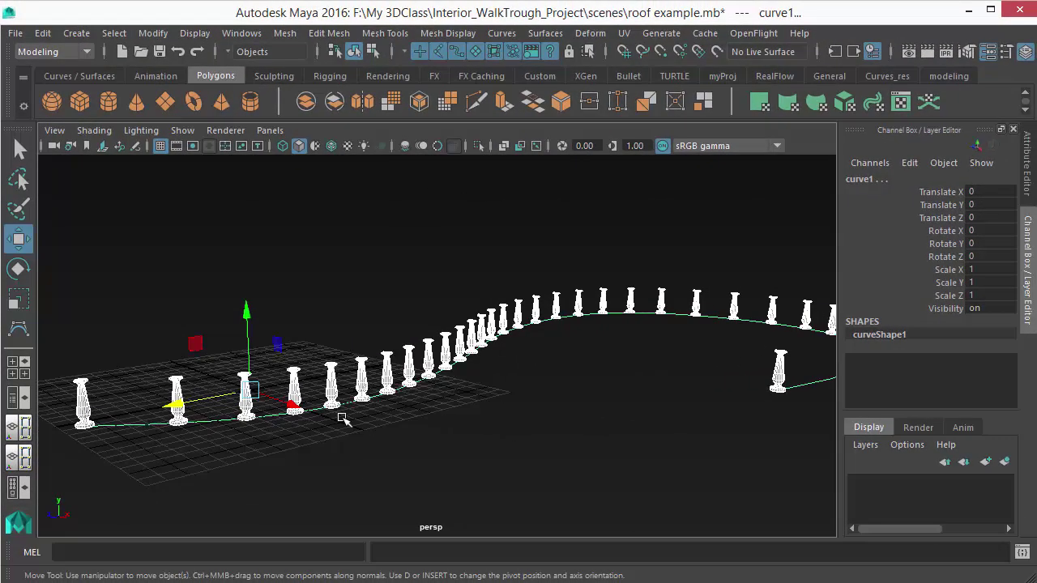
alt+drag(387, 399, 443, 448)
click(442, 447)
alt+right_drag(442, 447, 378, 427)
alt+drag(377, 426, 355, 420)
alt+middle_drag(355, 420, 357, 414)
alt+drag(358, 414, 348, 435)
alt+right_drag(348, 435, 361, 463)
alt+drag(361, 463, 113, 355)
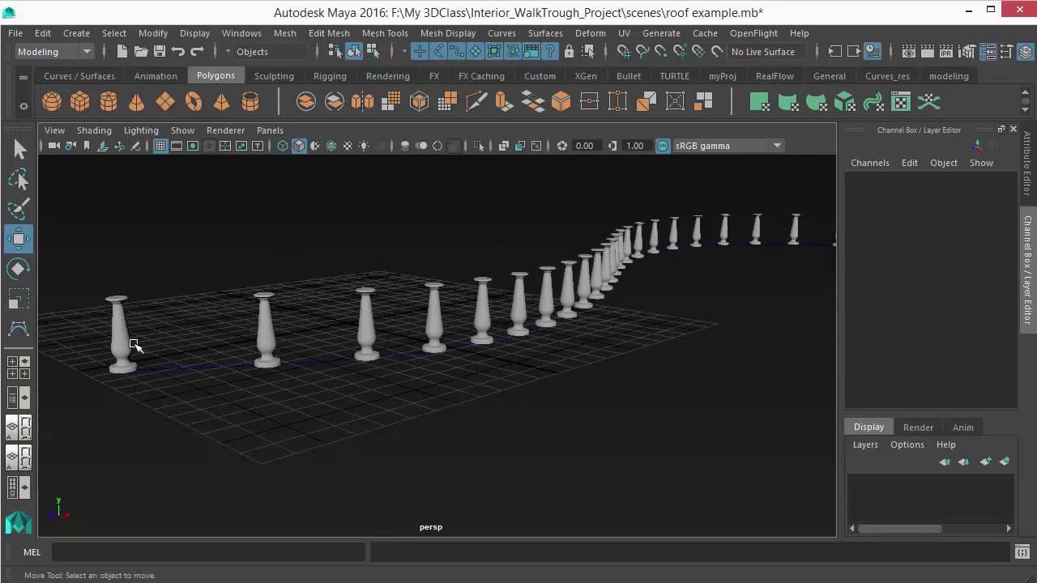
Select the first balusters at the near end and compare the gaps between them with those further along the curve
click(120, 325)
click(260, 328)
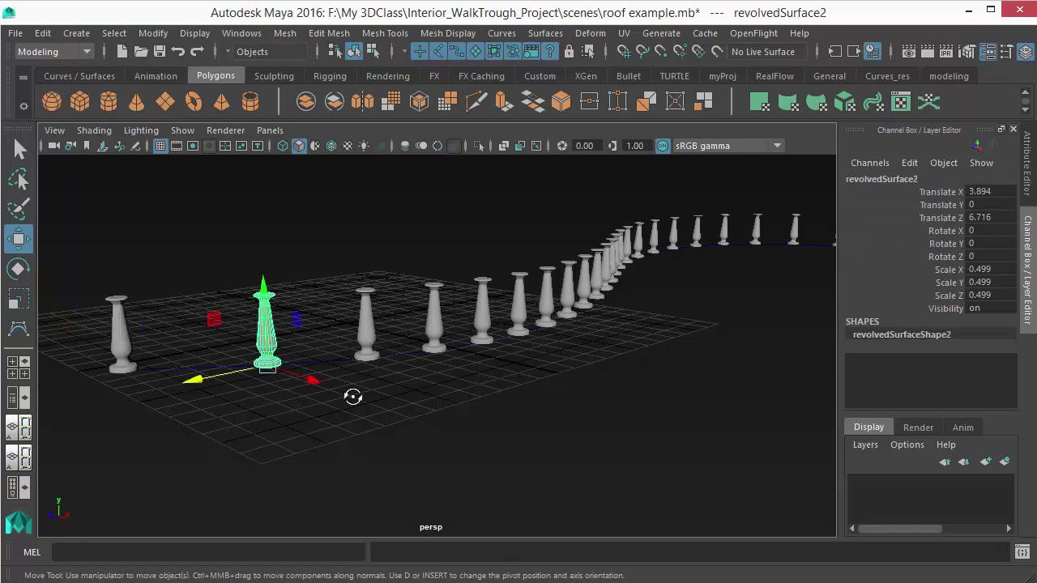
alt+drag(351, 397, 303, 399)
alt+middle_drag(303, 399, 328, 421)
alt+drag(328, 422, 345, 360)
click(408, 419)
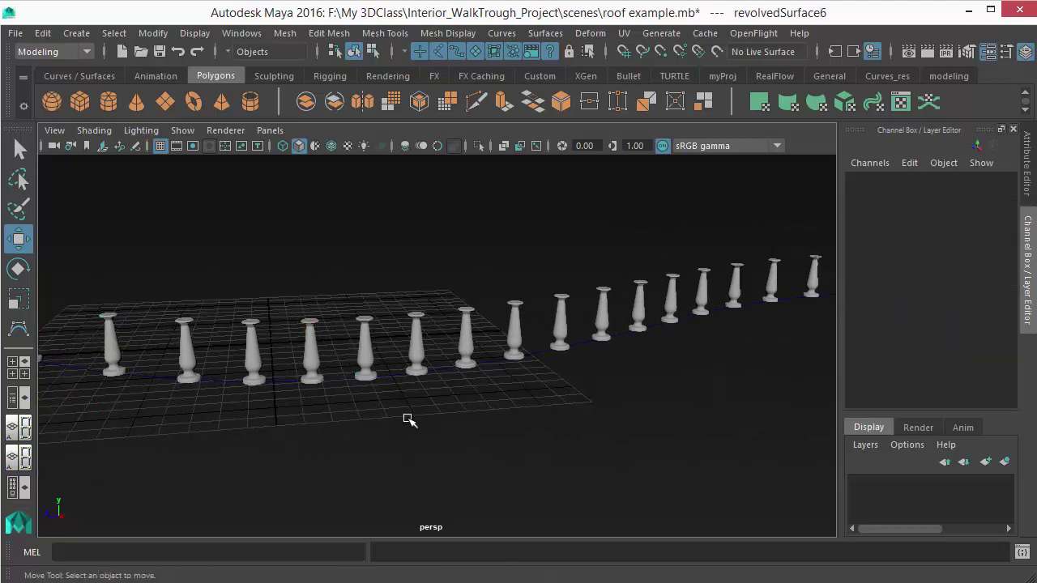
Undo the placement of the balusters along the curve
alt+drag(407, 419, 465, 444)
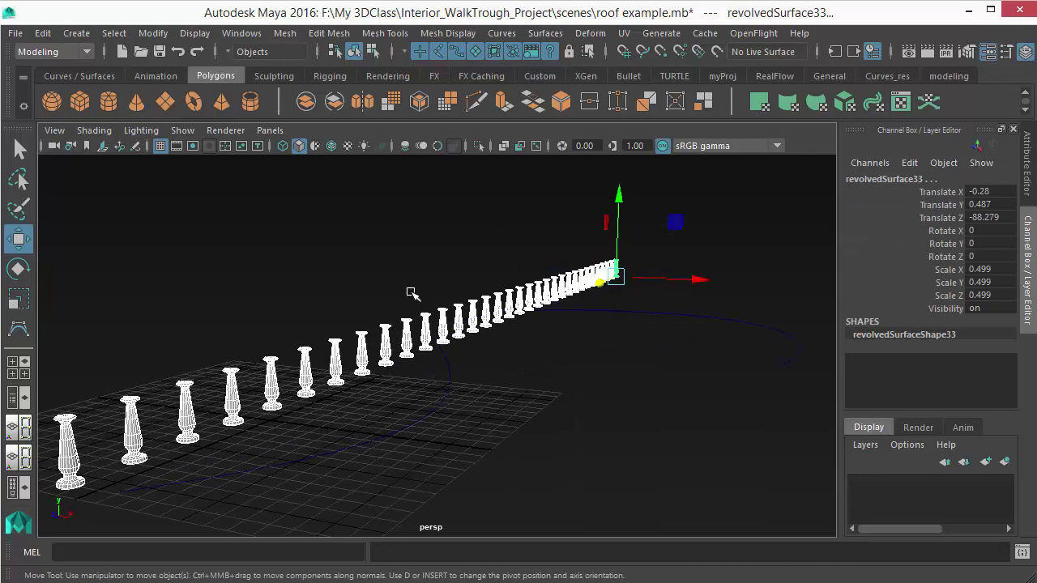
alt+drag(423, 350, 367, 416)
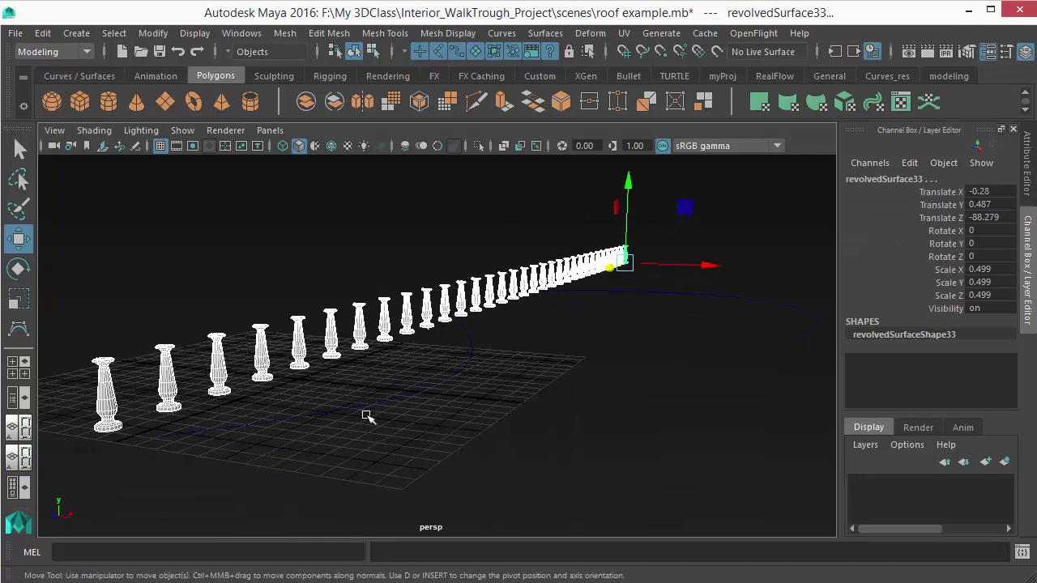
click(364, 413)
alt+drag(361, 456, 266, 360)
drag(99, 280, 470, 417)
alt+drag(435, 362, 440, 417)
Display the curve's edit points and select the first pair and the pair at the bend to compare their spacing
click(380, 427)
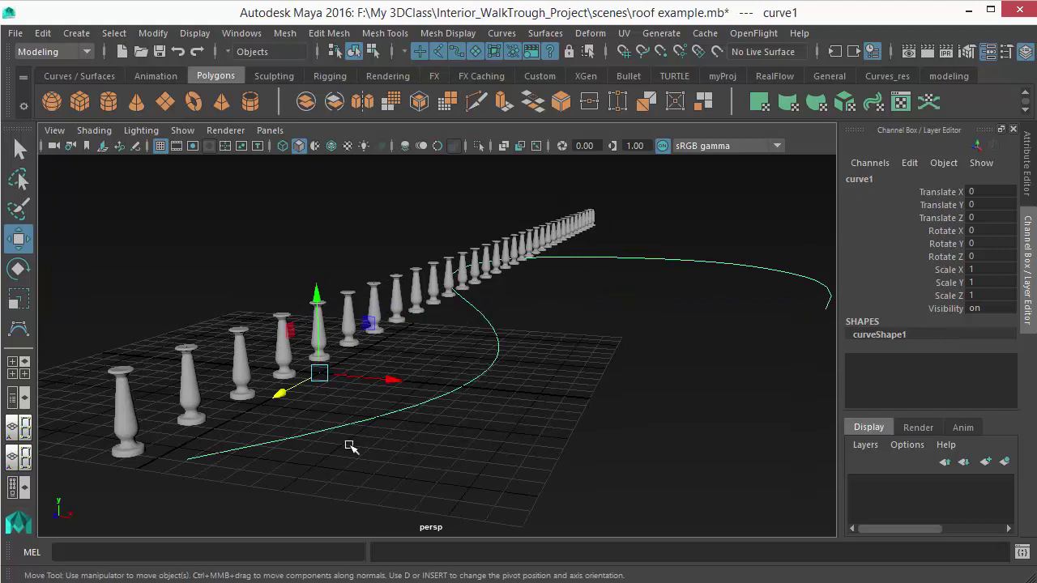
right_drag(421, 401, 414, 233)
click(444, 426)
alt+drag(445, 426, 461, 409)
alt+drag(324, 474, 132, 483)
click(134, 482)
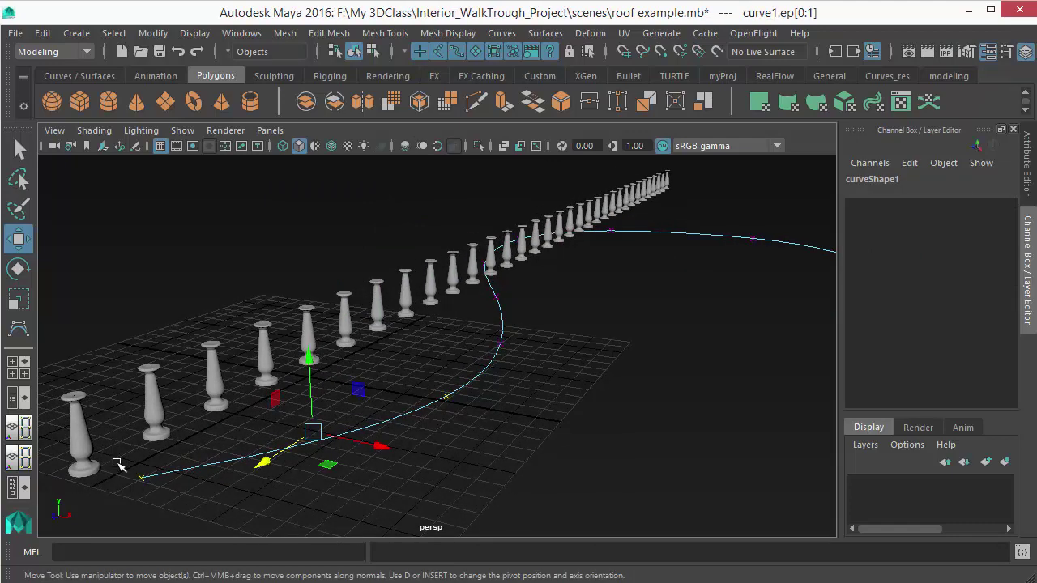
shift+click(444, 392)
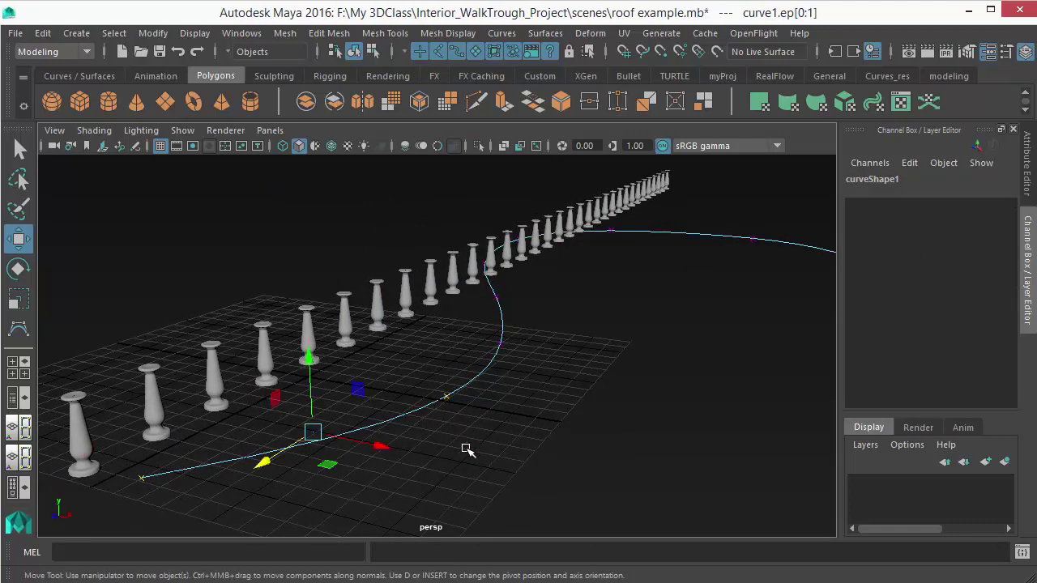
click(490, 320)
click(496, 298)
shift+click(500, 343)
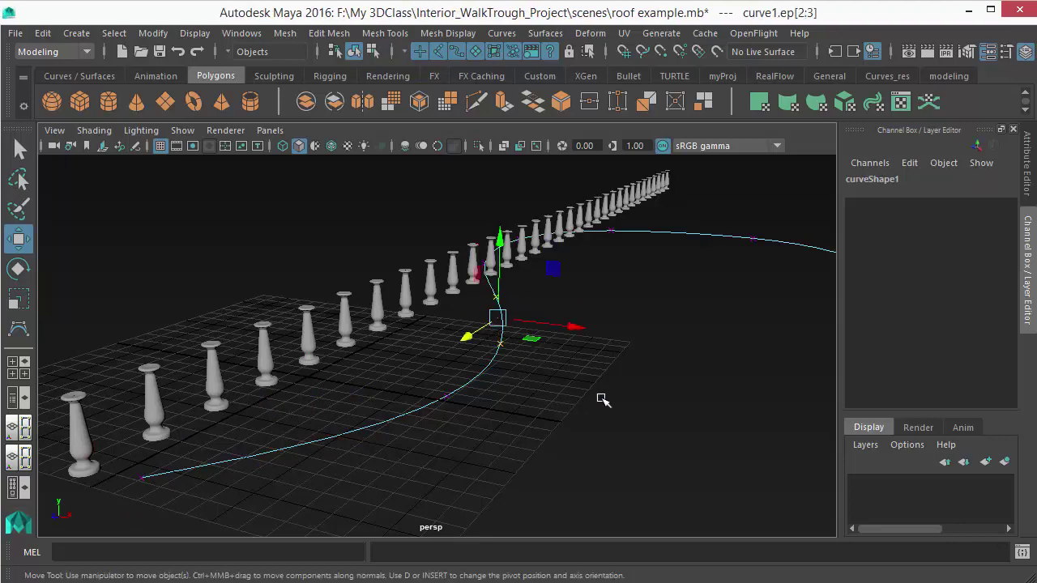
Return to object selection, select the whole curve and view its shape attributes to check the number of spans
alt+drag(603, 399, 452, 387)
right_drag(451, 388, 523, 162)
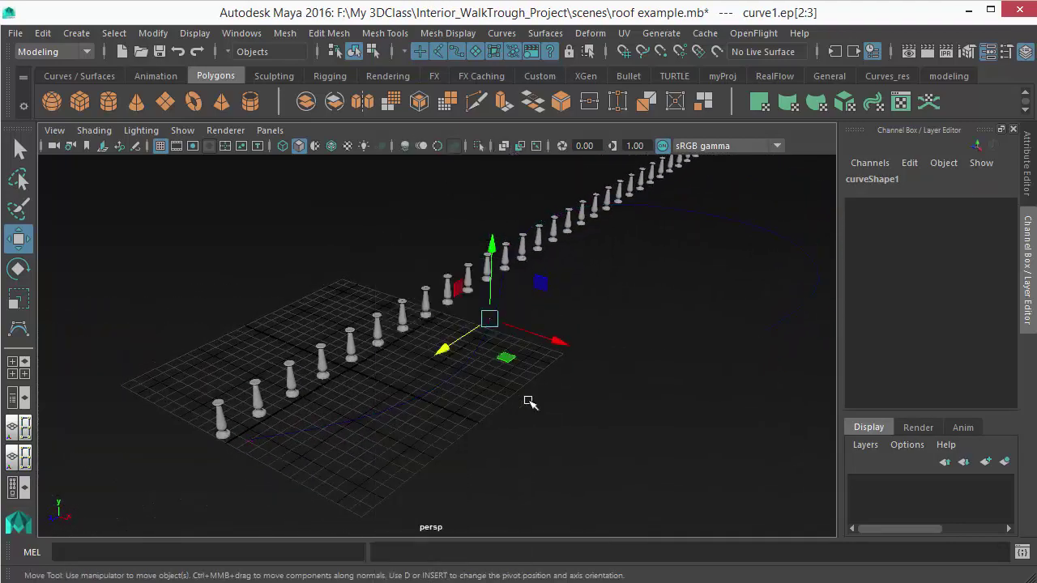
click(528, 401)
drag(370, 410, 407, 476)
alt+drag(484, 336, 273, 429)
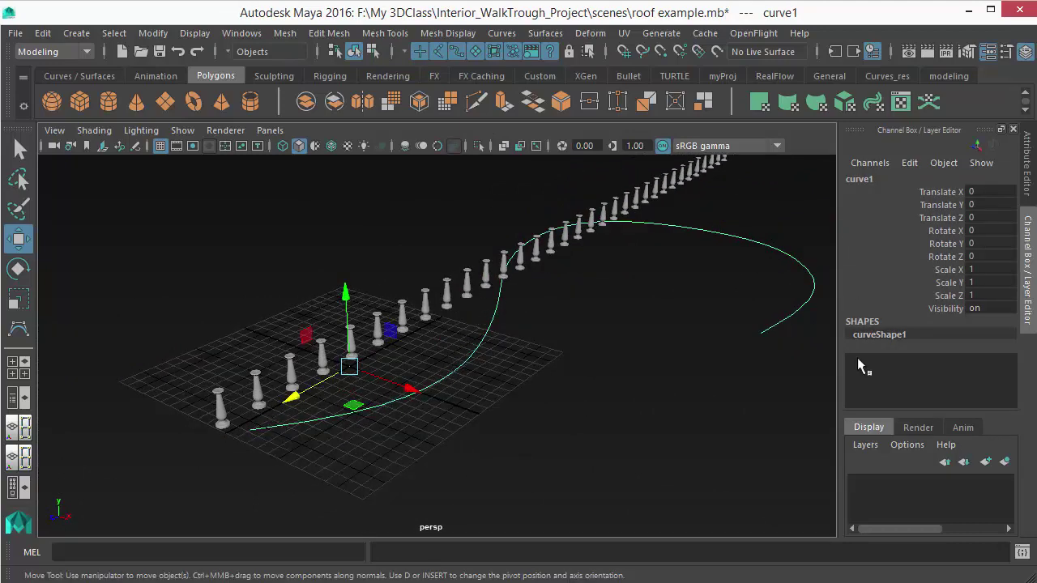
alt+drag(577, 389, 590, 375)
alt+right_drag(590, 375, 579, 435)
click(578, 436)
drag(469, 375, 446, 482)
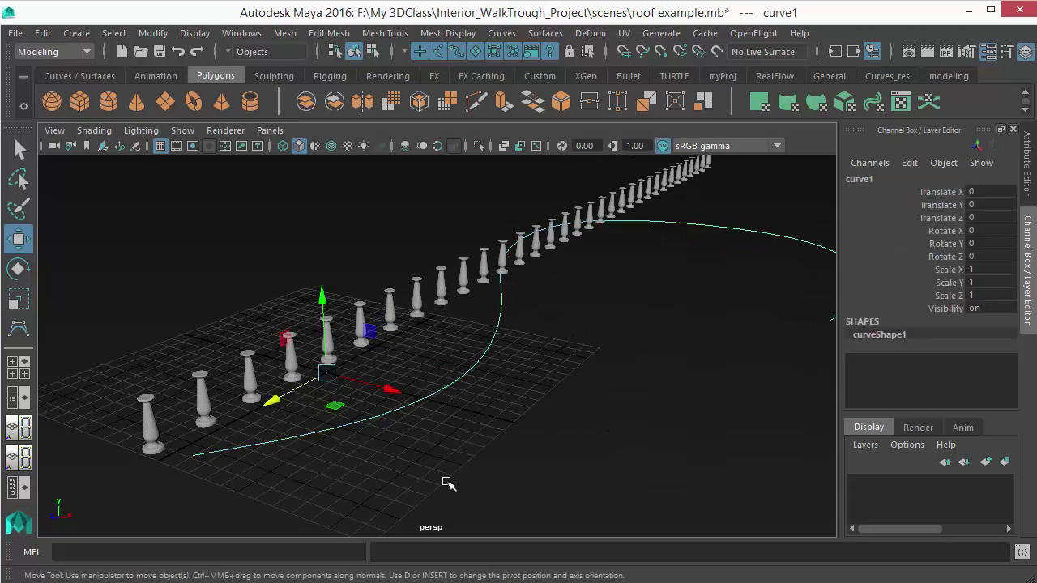
click(1028, 179)
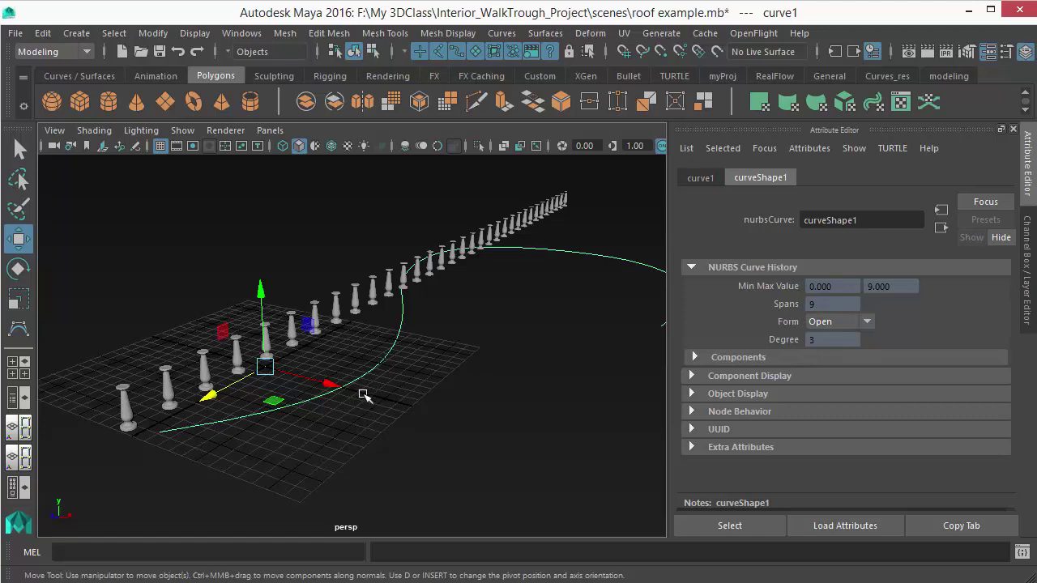
Rebuild the curve uniformly with 9 spans, degree 3 Cubic and a 0 to 1 parameter range, keeping the ends
click(502, 33)
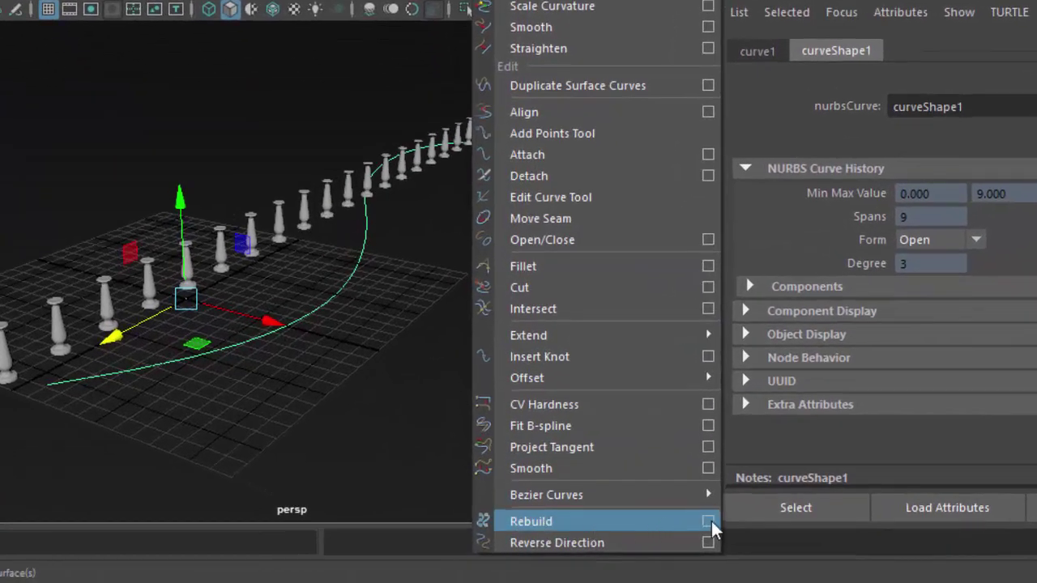
click(709, 521)
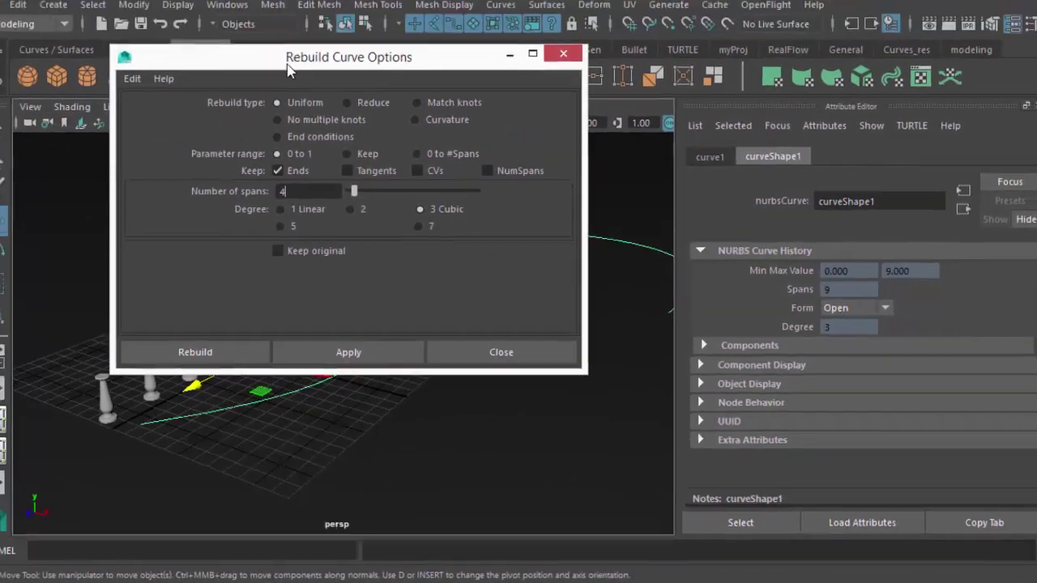
drag(290, 69, 587, 57)
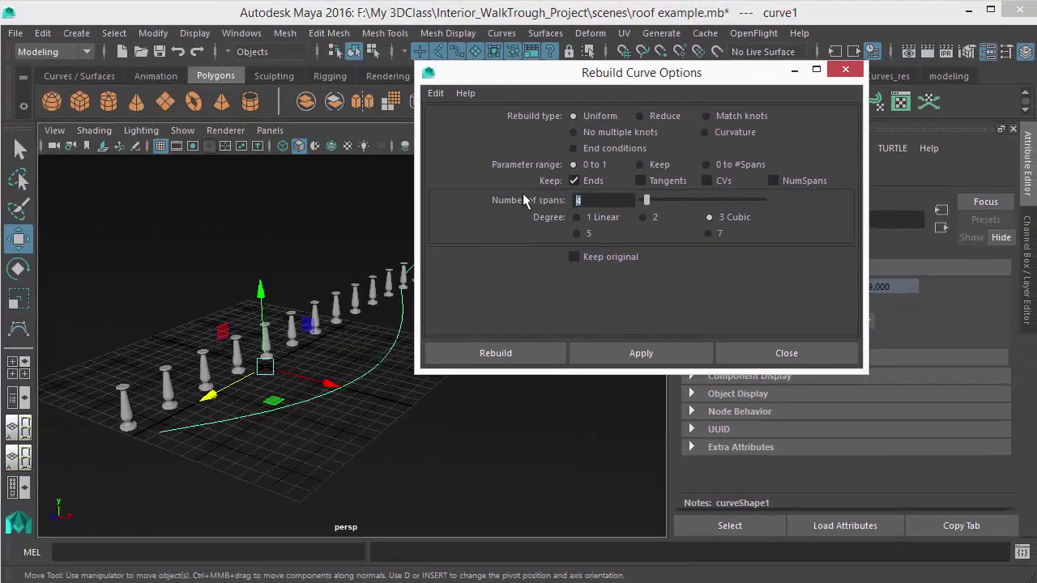
text(9)
drag(549, 81, 579, 85)
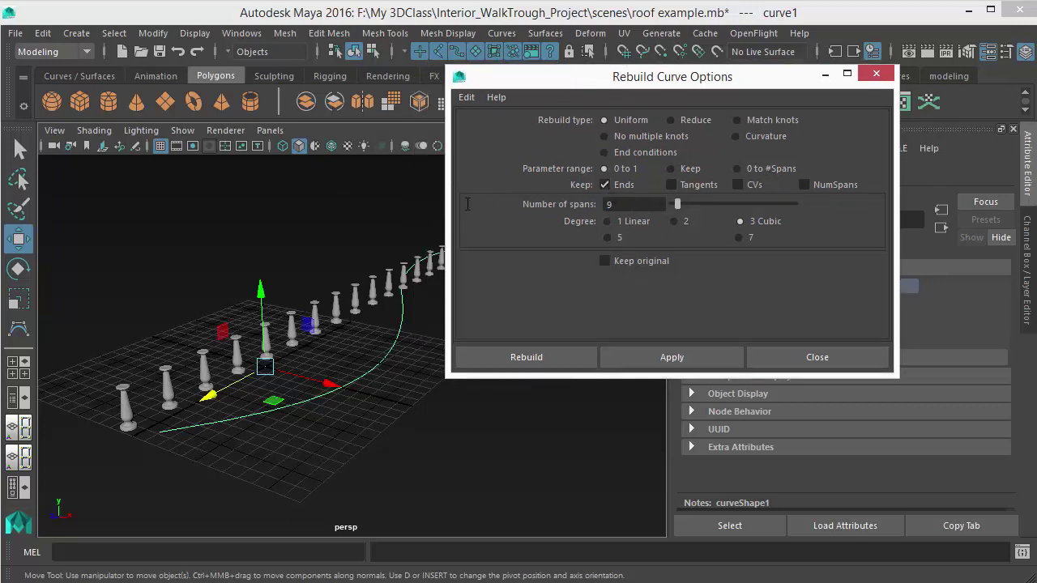
click(549, 357)
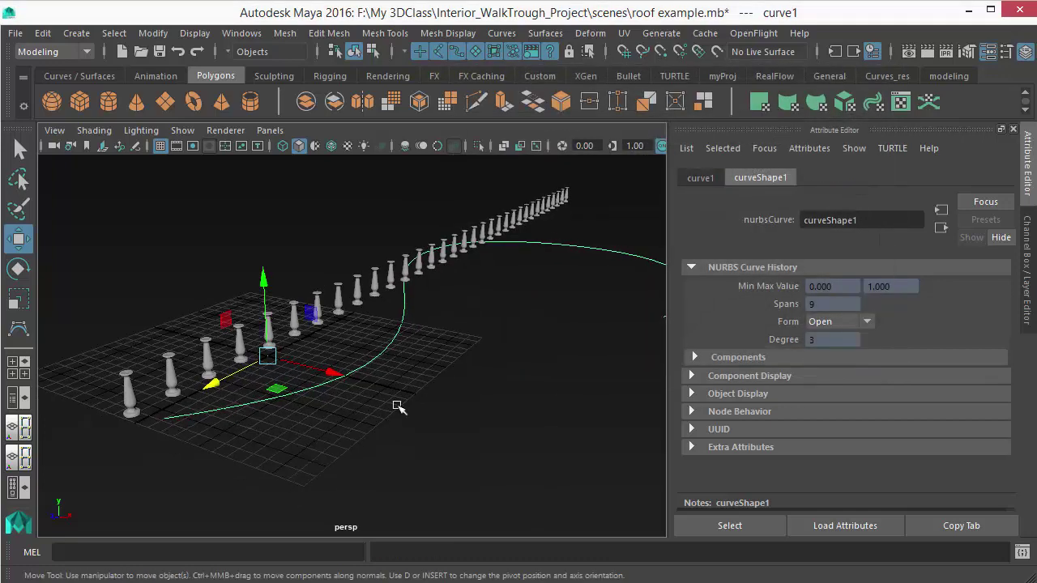
Display the rebuilt curve's control vertices and select some to check their spacing, finishing in object selection
alt+drag(397, 407, 387, 384)
right_drag(379, 363, 292, 192)
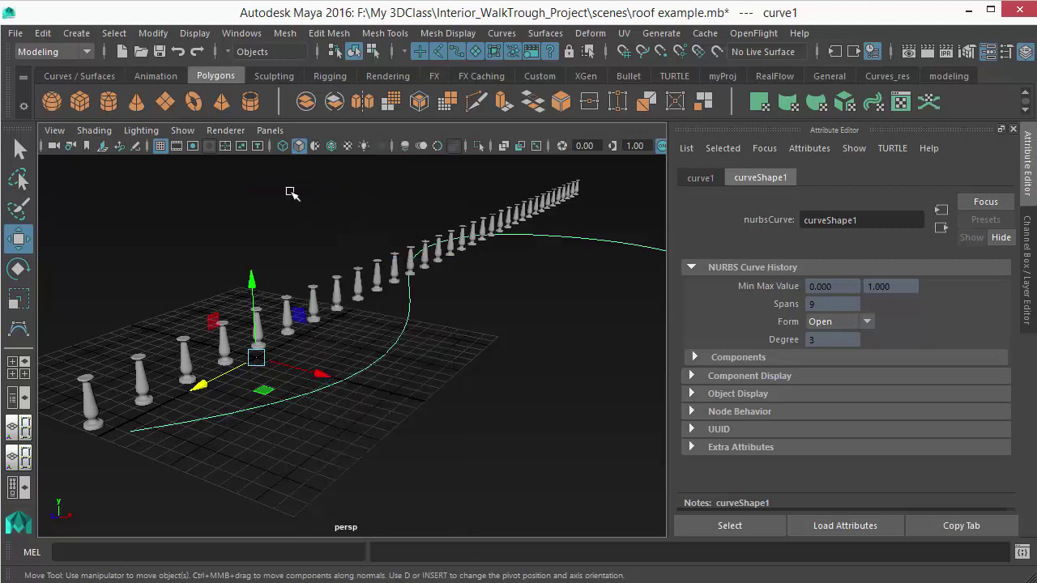
alt+drag(458, 308, 384, 431)
click(365, 415)
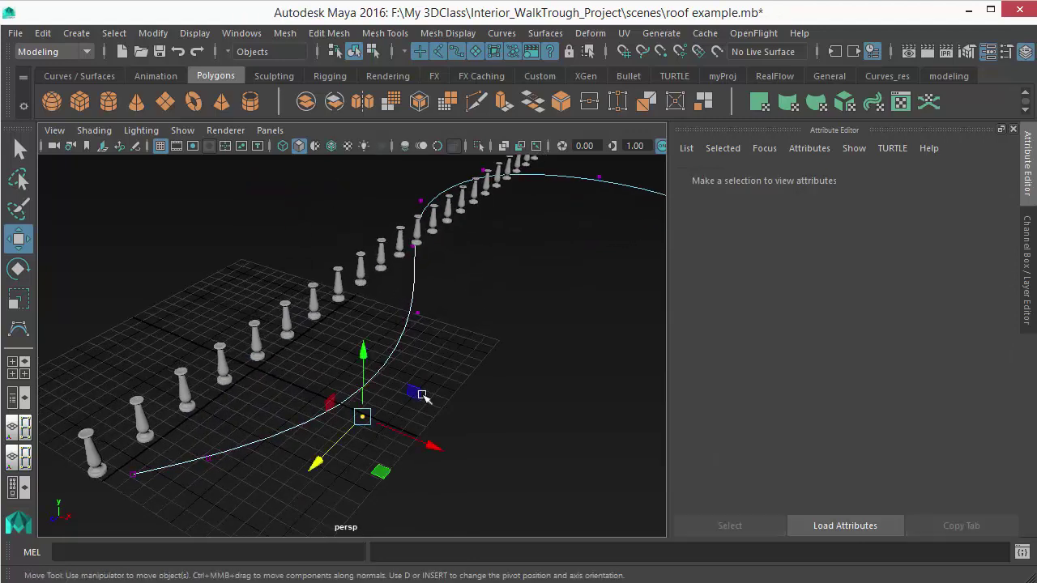
drag(418, 303, 396, 242)
click(411, 244)
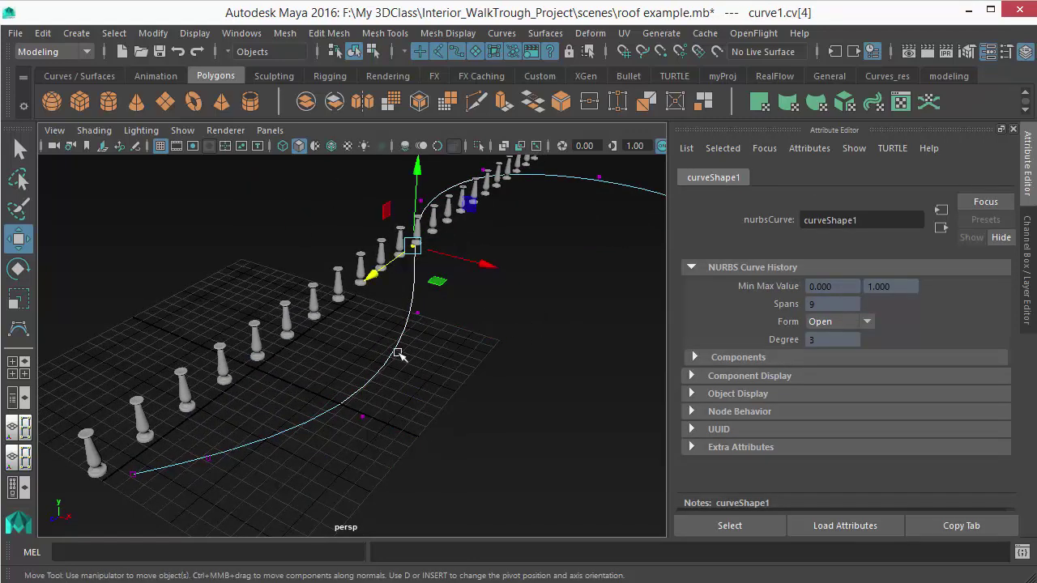
right_drag(392, 354, 478, 165)
Select all the balusters plus the rebuilt curve and distribute them with Position Along Curve
alt+drag(496, 389, 356, 364)
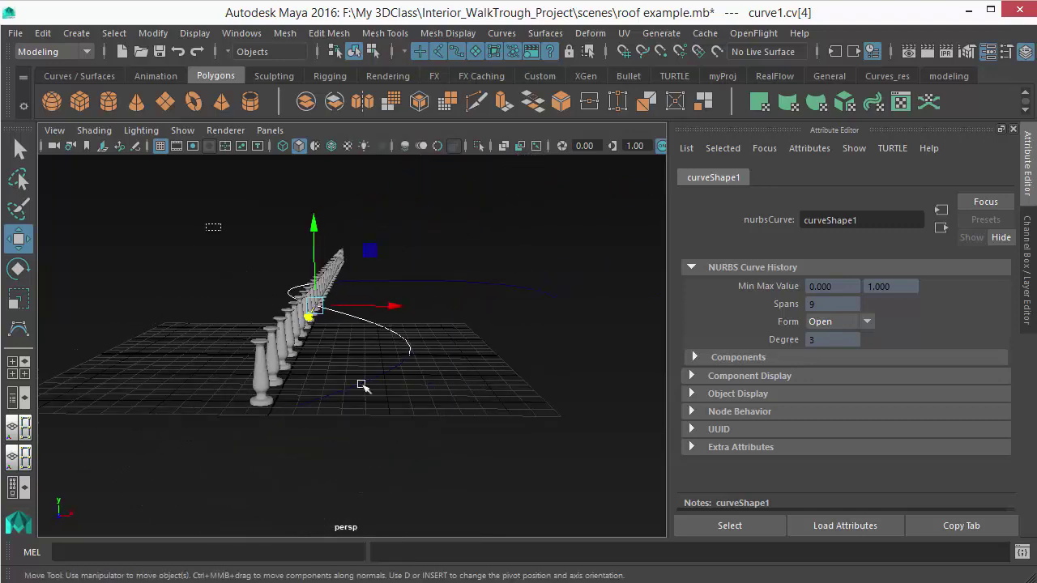
drag(392, 415, 439, 433)
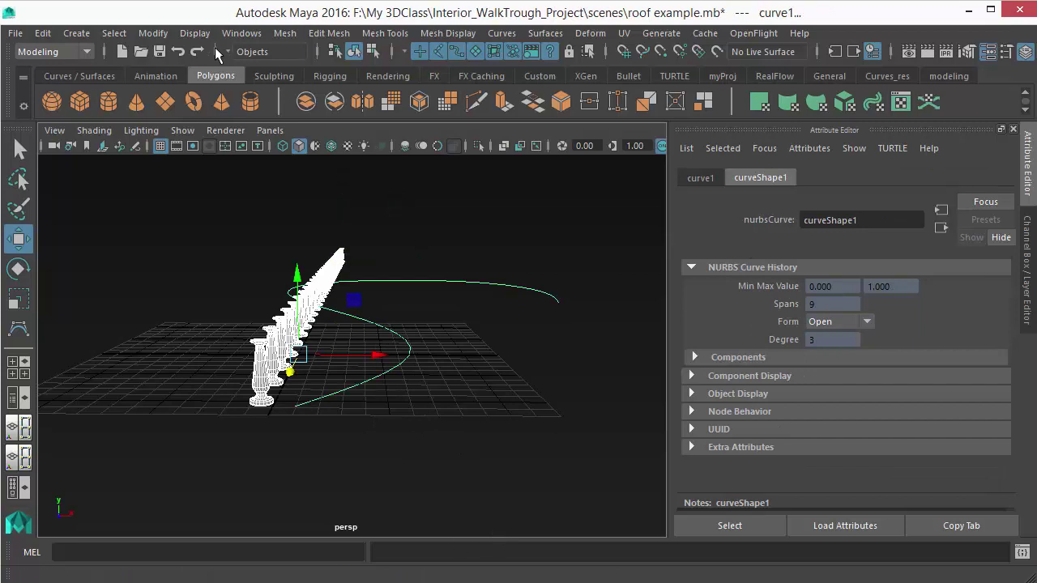
click(154, 33)
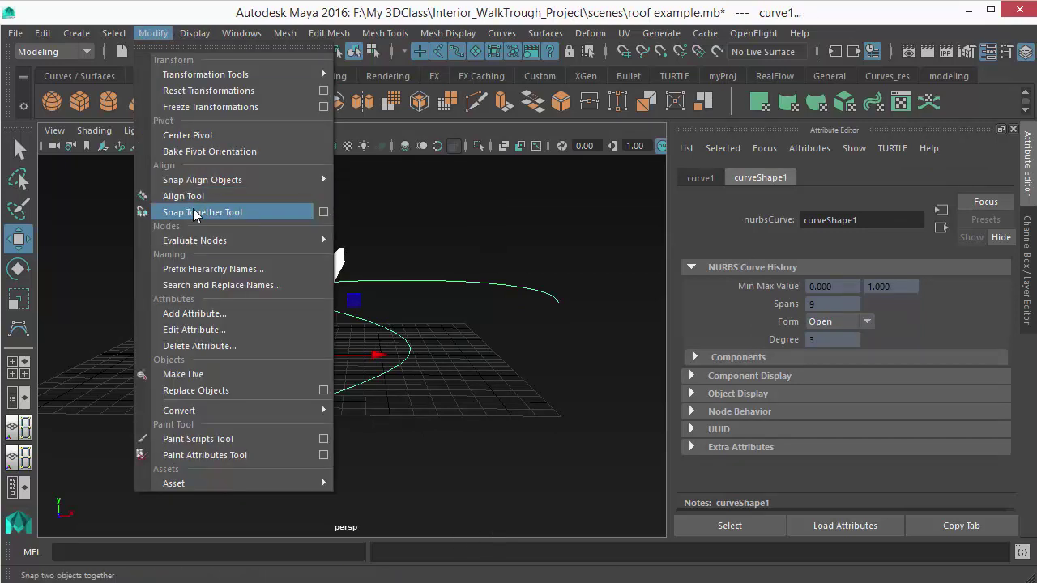
mouse_move(243, 180)
click(352, 256)
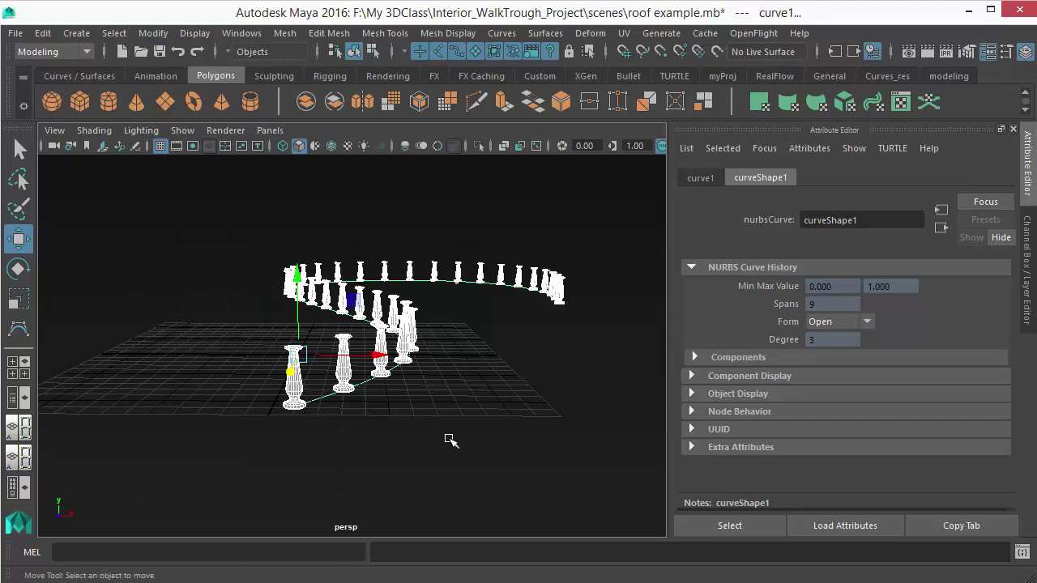
Inspect the baluster spacing along the rebuilt curve, selecting the first two balusters to compare their gap with the rest
click(451, 440)
alt+drag(451, 440, 420, 432)
alt+right_drag(420, 433, 334, 366)
alt+middle_drag(334, 366, 332, 363)
alt+drag(332, 364, 235, 362)
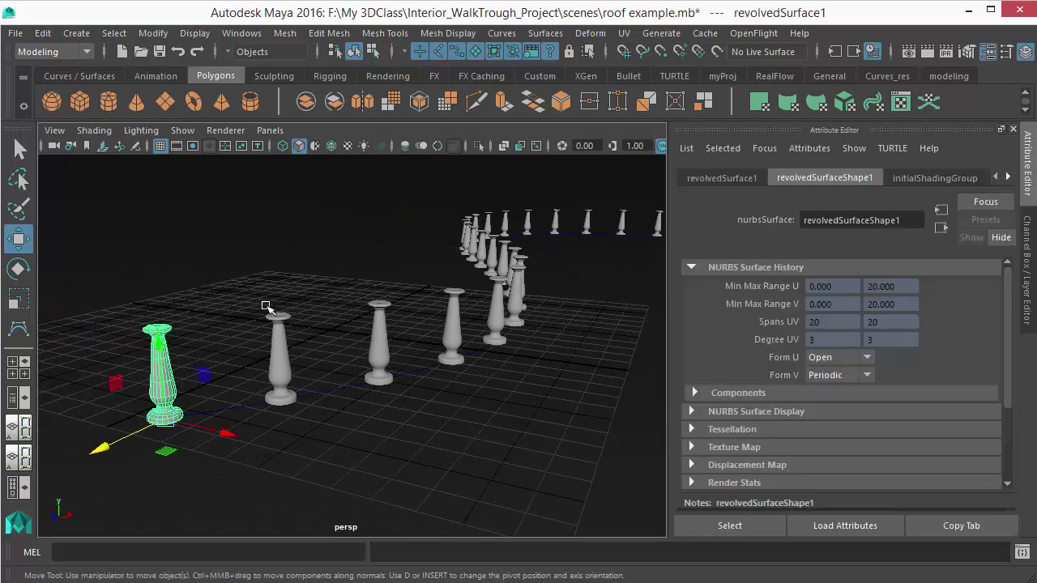
shift+drag(267, 305, 275, 368)
alt+right_drag(590, 247, 403, 297)
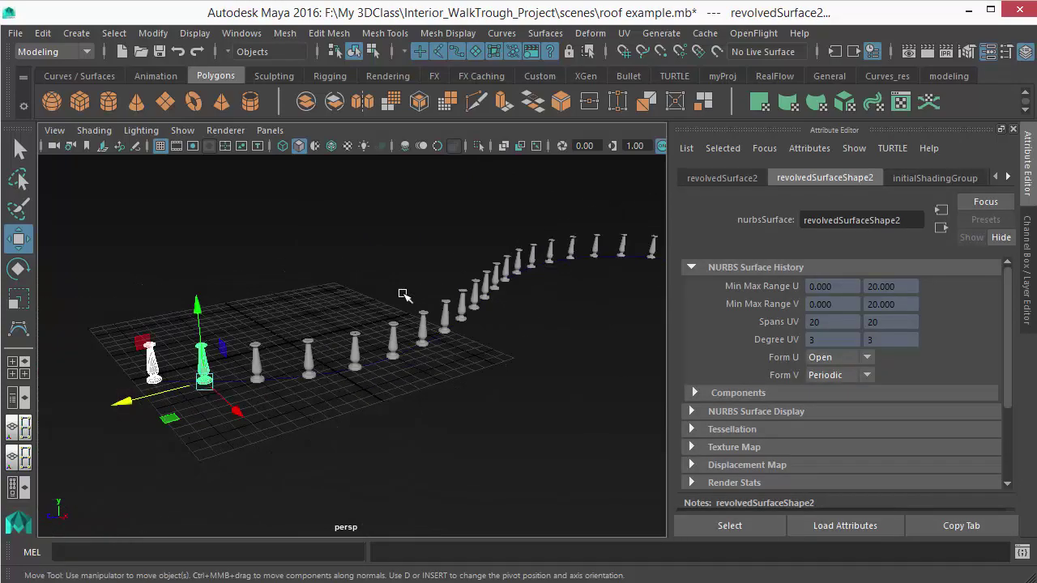
alt+drag(403, 296, 421, 317)
alt+right_drag(421, 318, 357, 301)
alt+drag(357, 301, 372, 387)
click(378, 387)
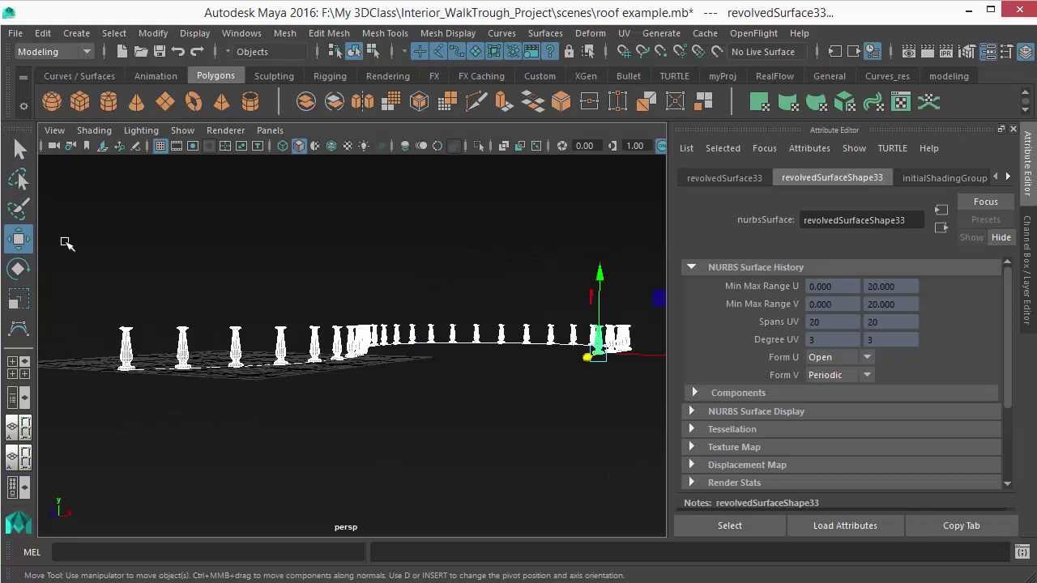
Select the whole row of balusters to review its distribution along the curve
drag(67, 245, 706, 468)
alt+drag(537, 420, 538, 434)
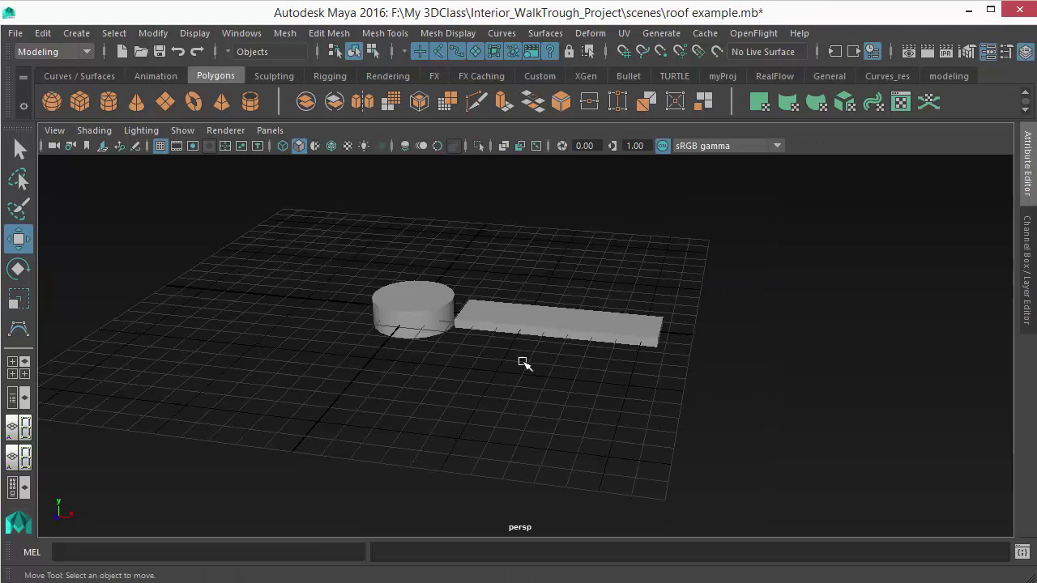
Examine the cylinder and the flat box beside it from several angles, selecting each one in turn
click(404, 327)
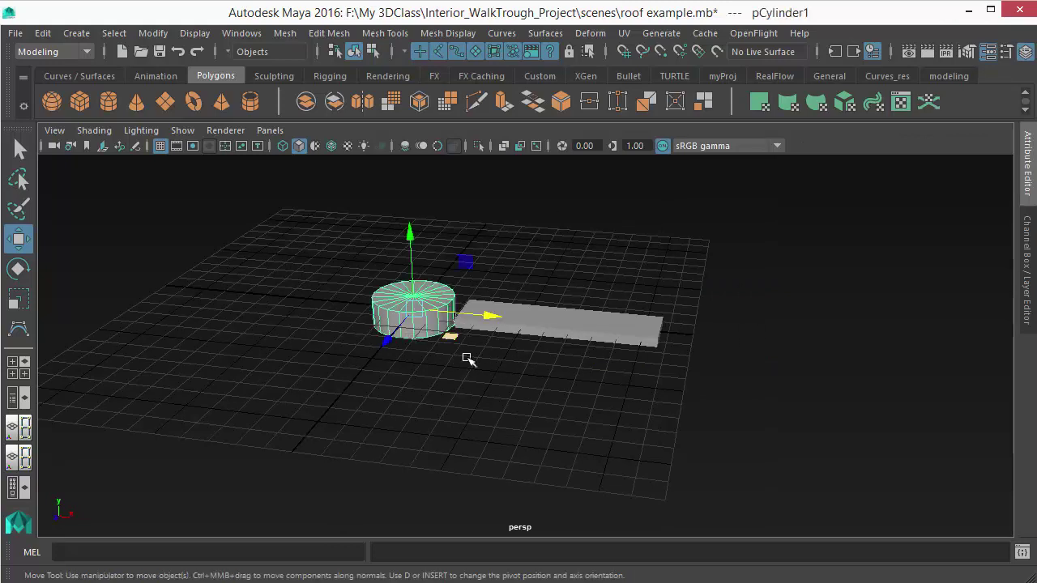
click(589, 340)
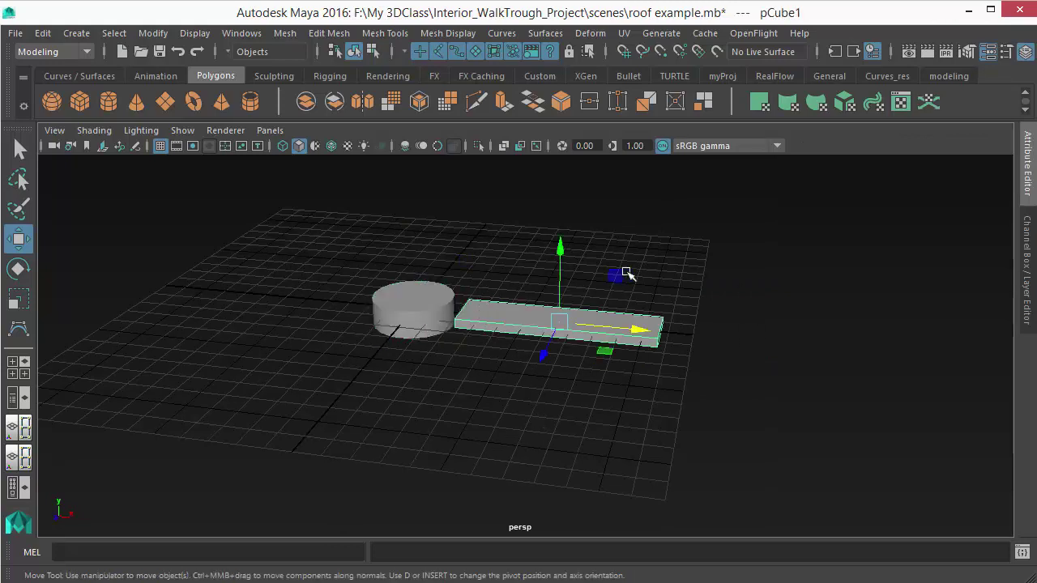
alt+drag(502, 366, 491, 382)
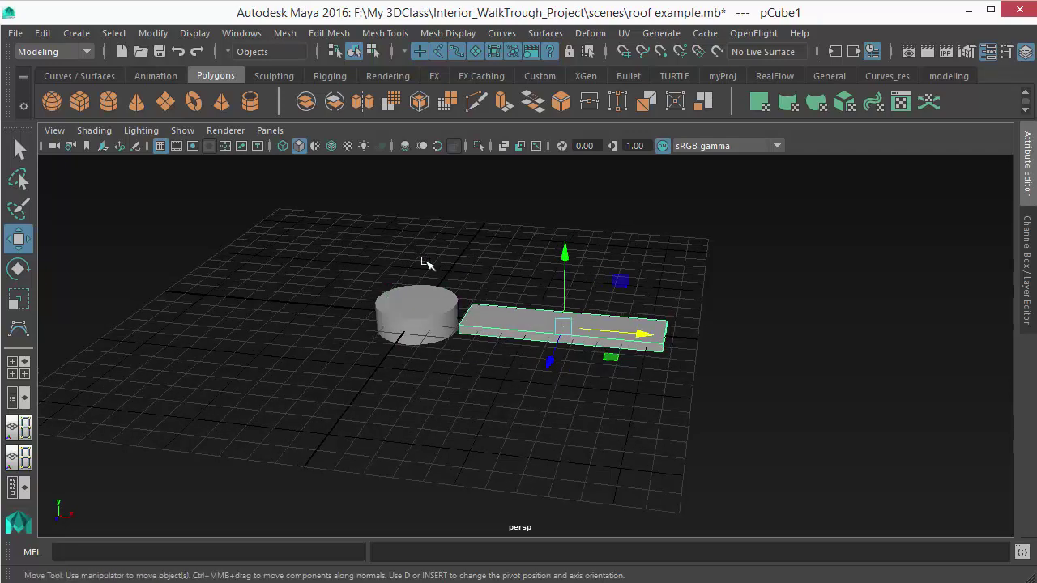
alt+right_drag(435, 403, 449, 402)
alt+drag(448, 401, 433, 438)
alt+middle_drag(433, 438, 442, 363)
alt+drag(465, 408, 465, 446)
alt+middle_drag(466, 445, 475, 295)
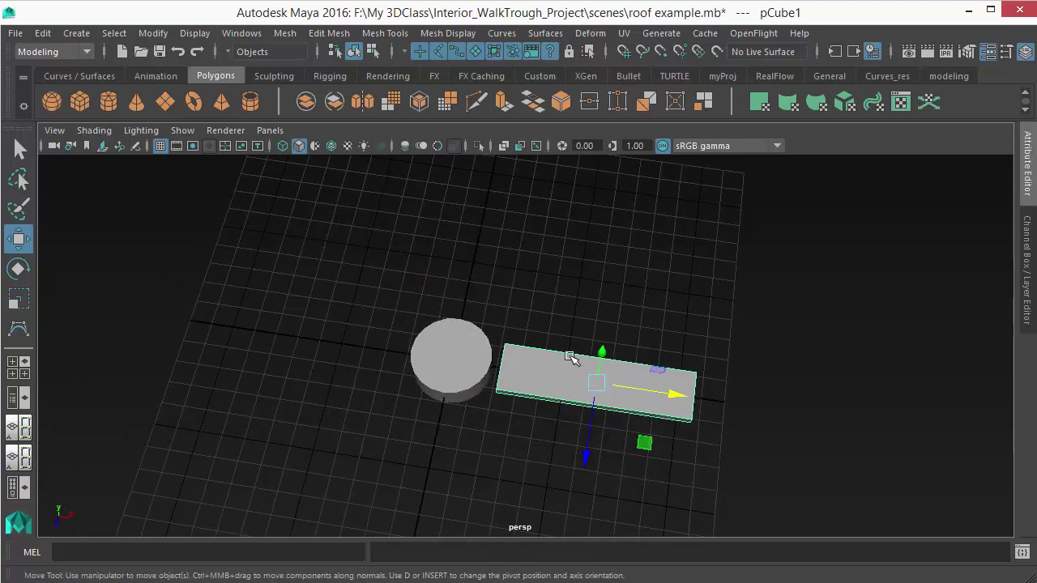
alt+drag(491, 425, 470, 334)
alt+middle_drag(324, 364, 330, 367)
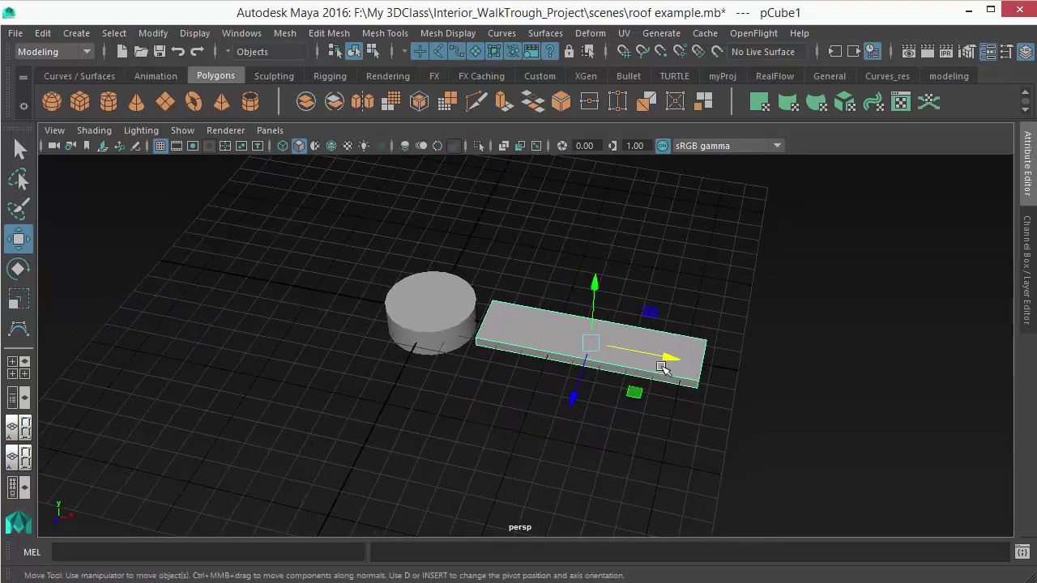
alt+drag(423, 346, 426, 352)
click(424, 328)
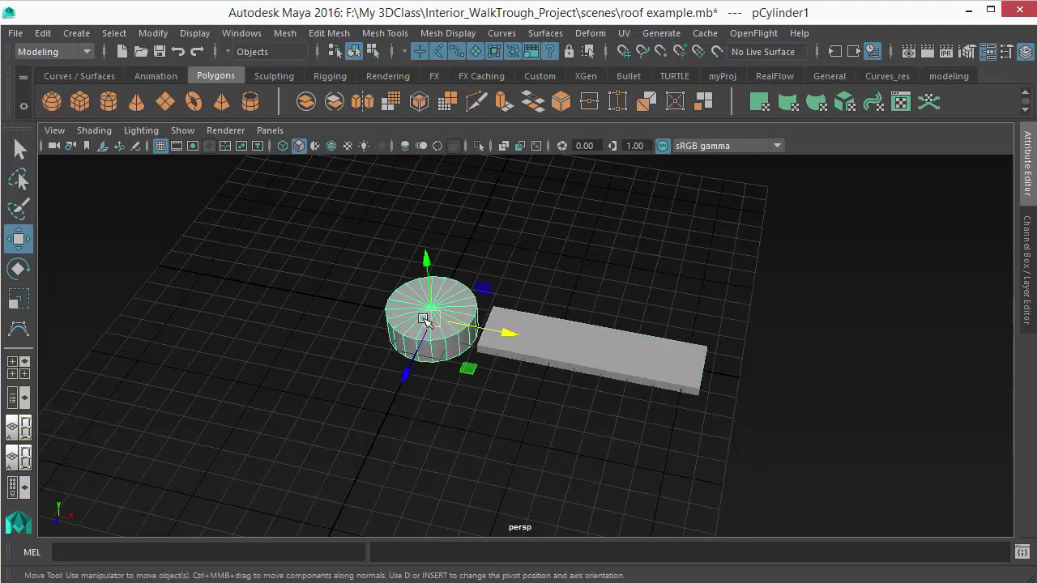
Shift the flat box's pivot along the X axis toward the end nearest the cylinder
click(642, 357)
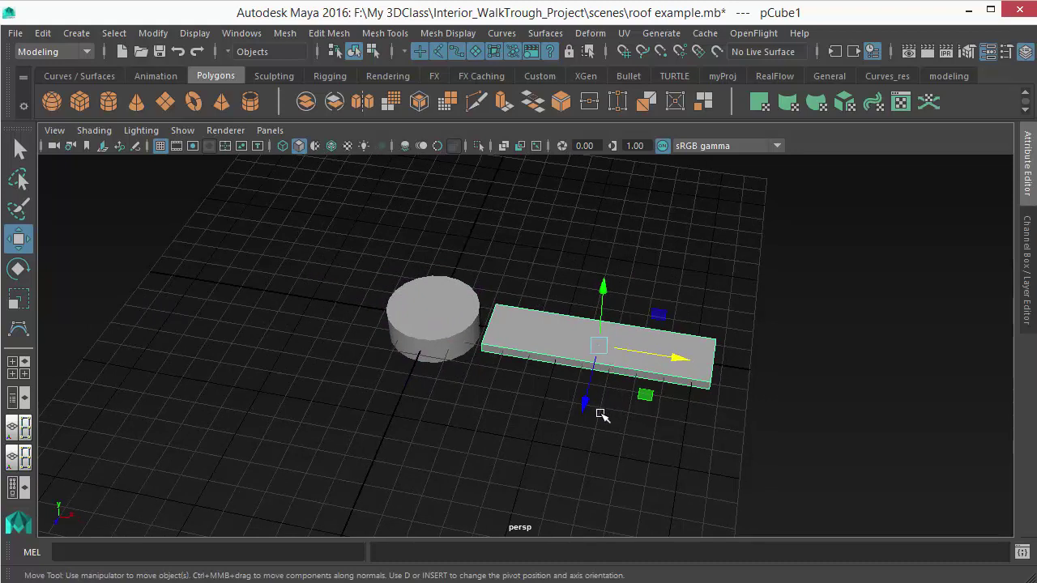
key(d)
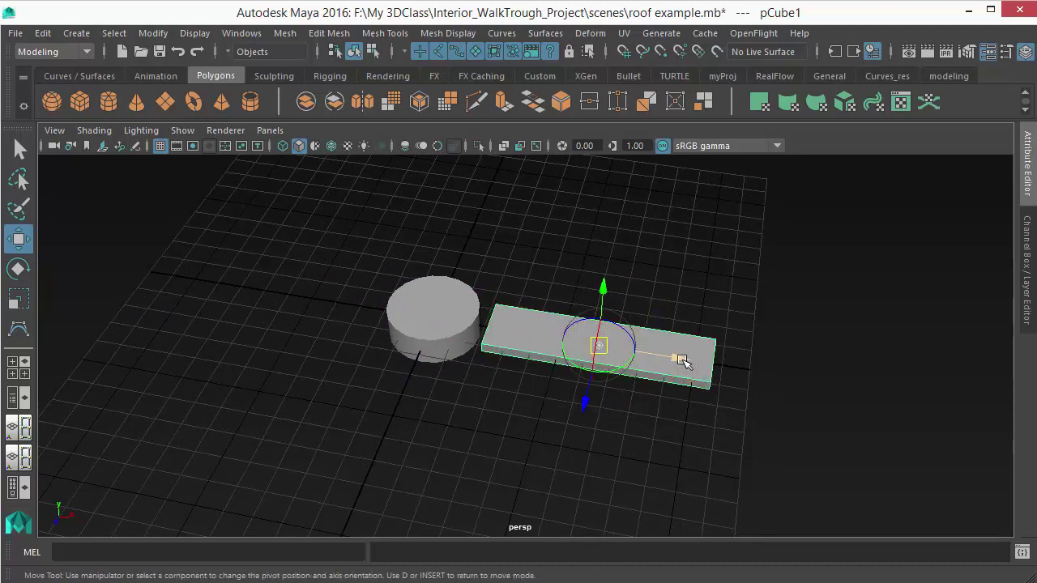
drag(680, 362, 588, 361)
key(d)
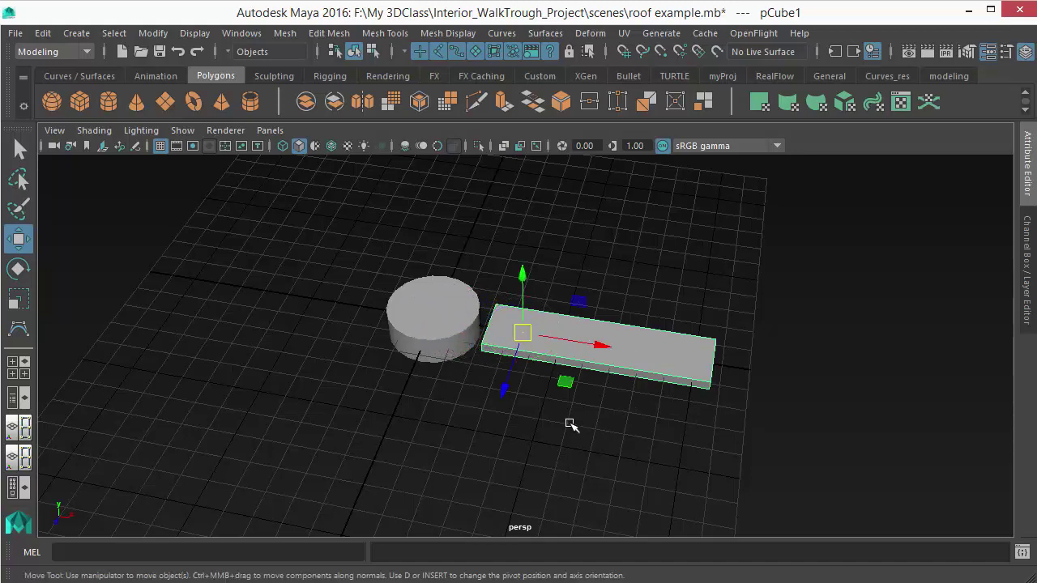
Group the flat box and reset the Duplicate Special options to their defaults
click(42, 33)
click(87, 346)
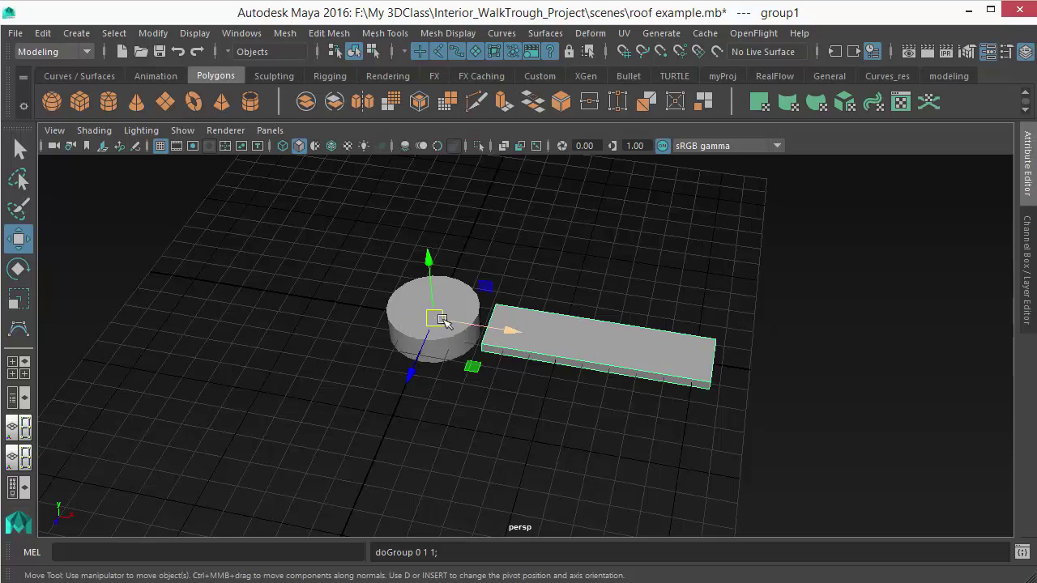
click(43, 33)
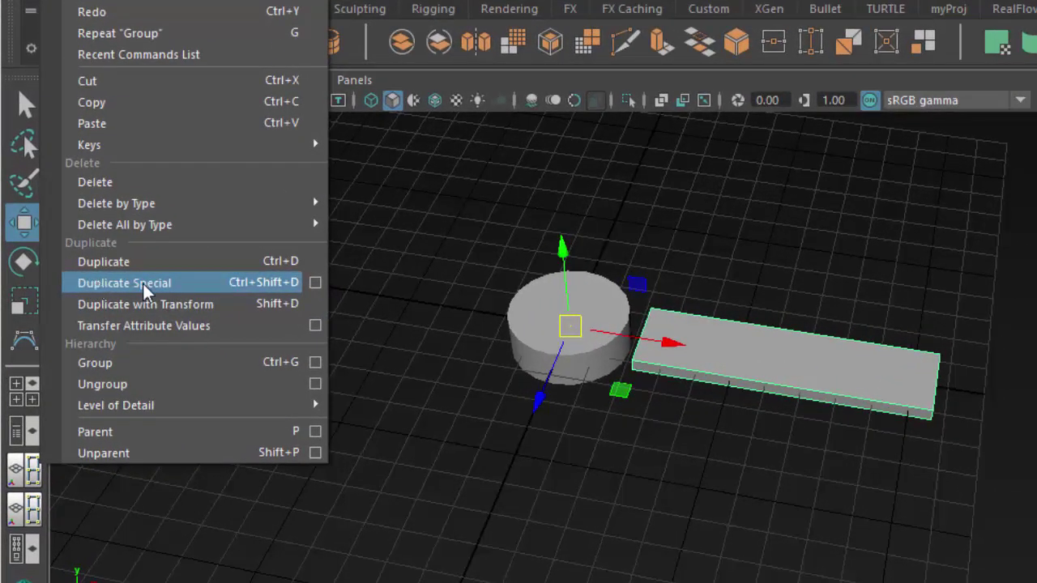
click(314, 282)
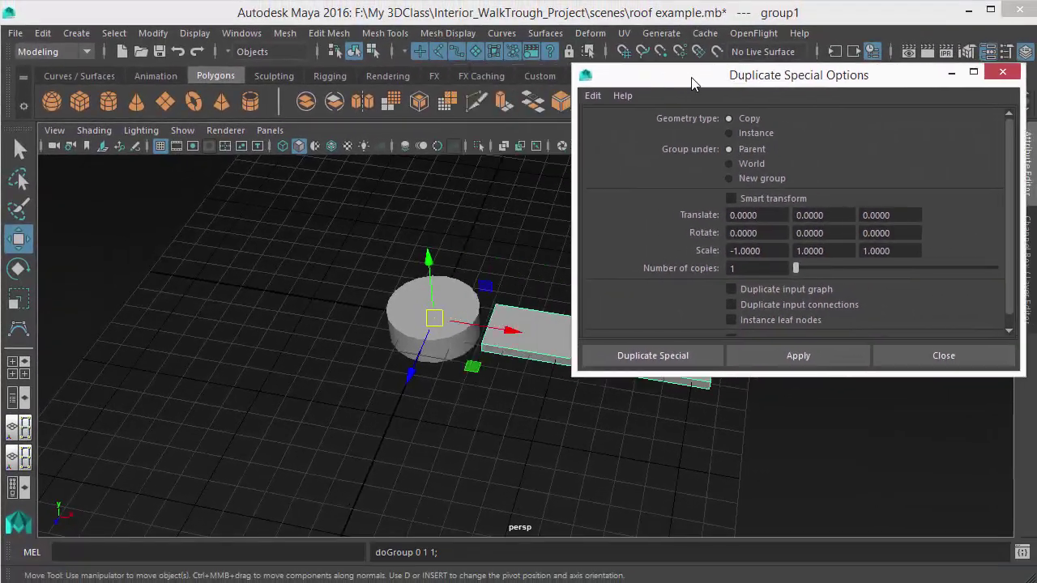
click(593, 96)
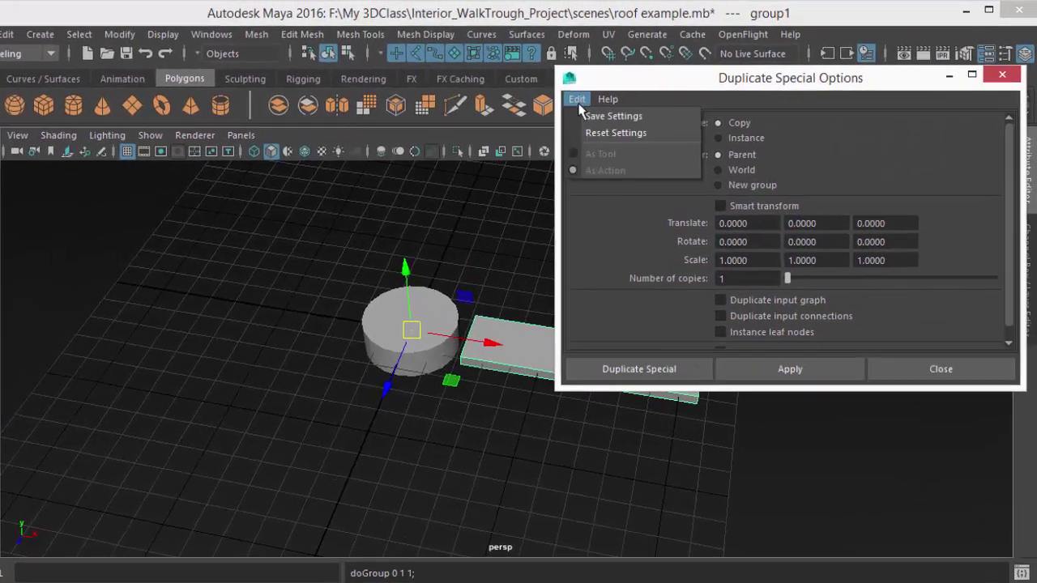
click(619, 124)
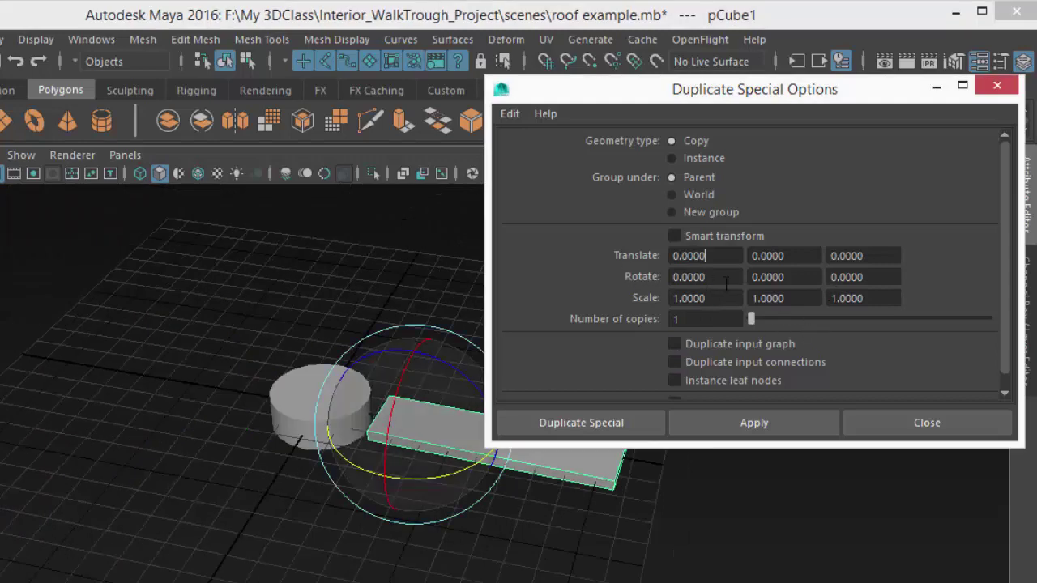
Duplicate the grouped box around the cylinder with Duplicate Special, using Rotate Y 120 and 2 copies
click(797, 277)
alt+middle_drag(110, 429, 26, 441)
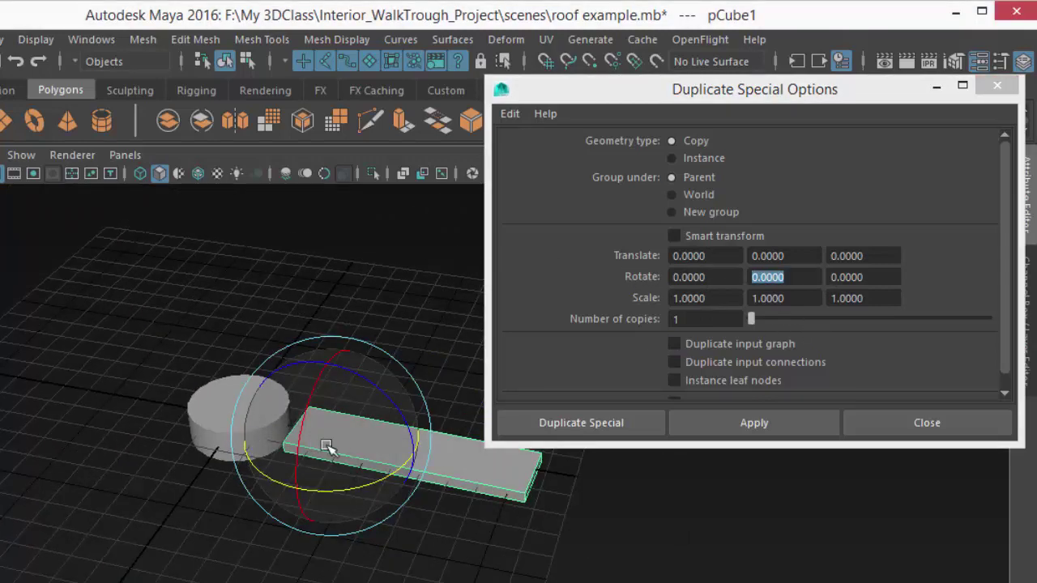
click(804, 282)
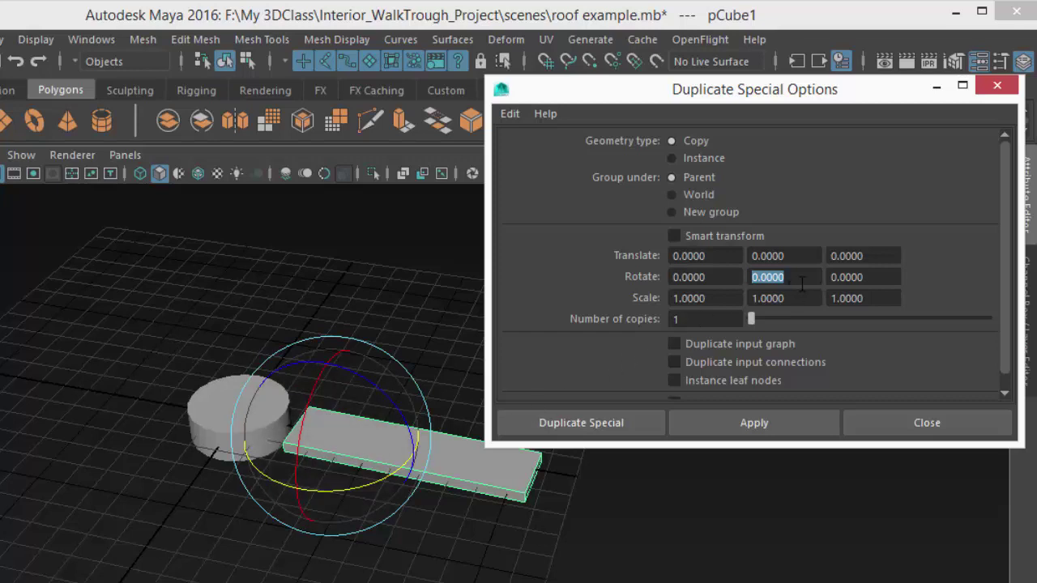
text(120)
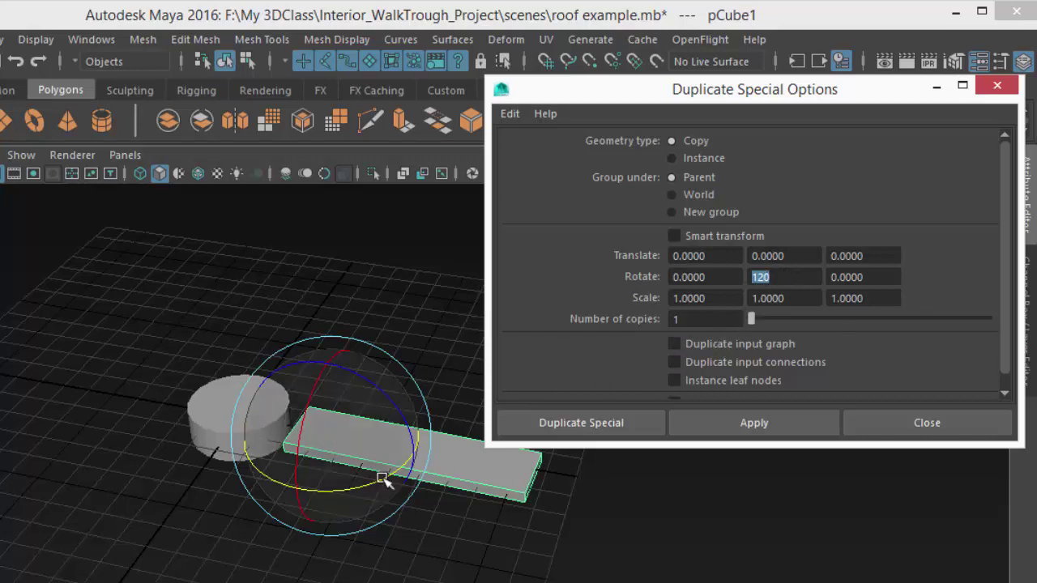
click(703, 322)
text(2)
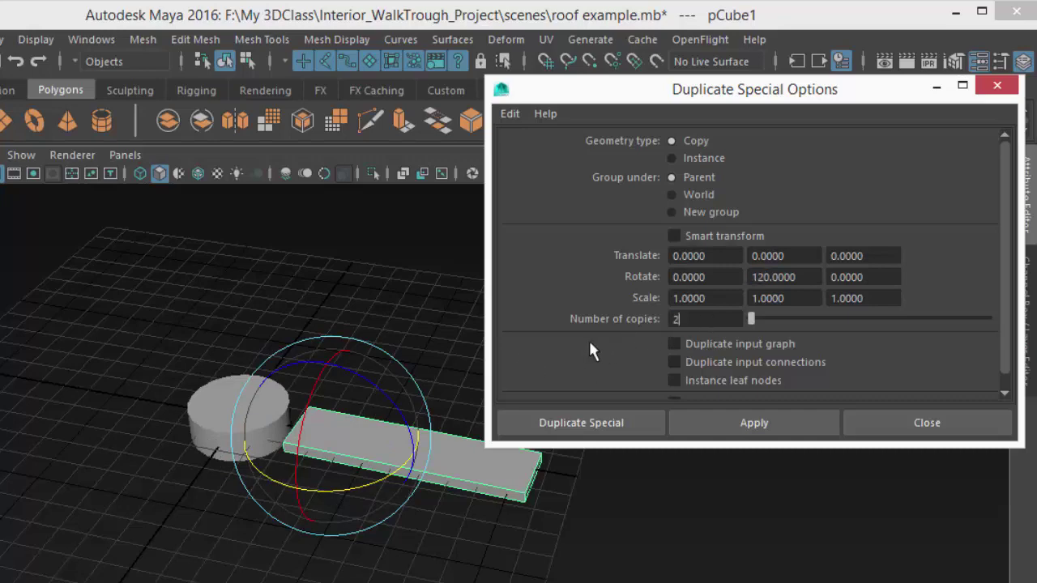
key(Return)
click(613, 435)
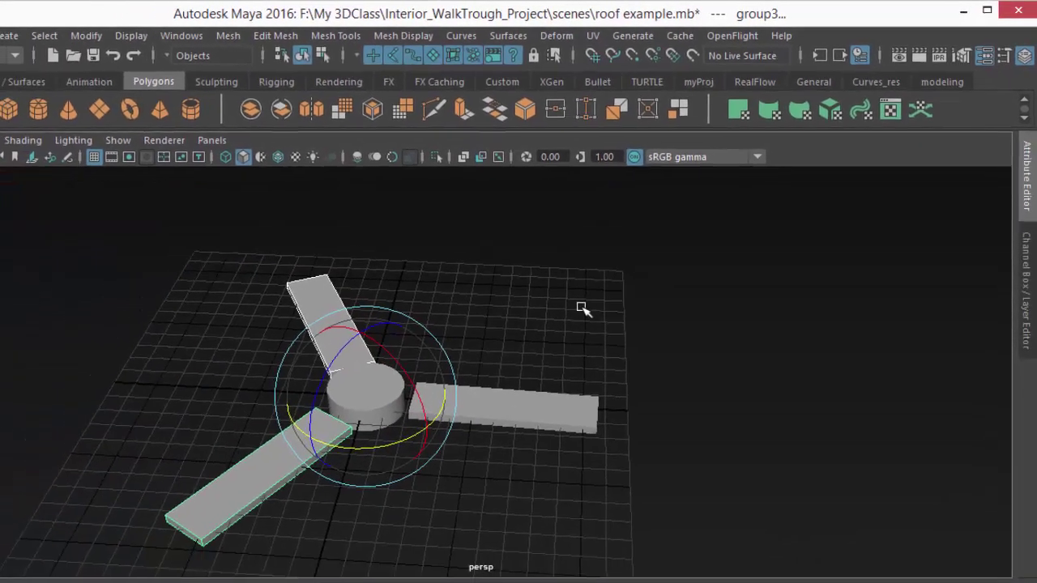
alt+drag(499, 366, 560, 298)
alt+drag(560, 298, 586, 291)
alt+drag(438, 381, 487, 171)
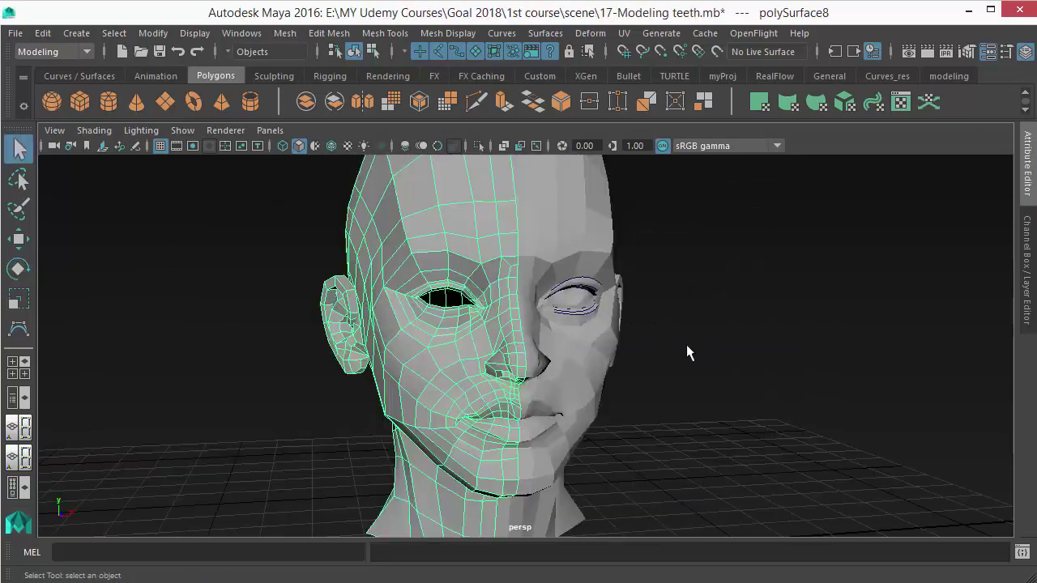
Hide the selected half of the head mesh to expose the teeth behind it
alt+drag(686, 346, 640, 342)
alt+right_drag(640, 342, 470, 340)
alt+middle_drag(469, 340, 414, 344)
alt+right_drag(414, 343, 555, 436)
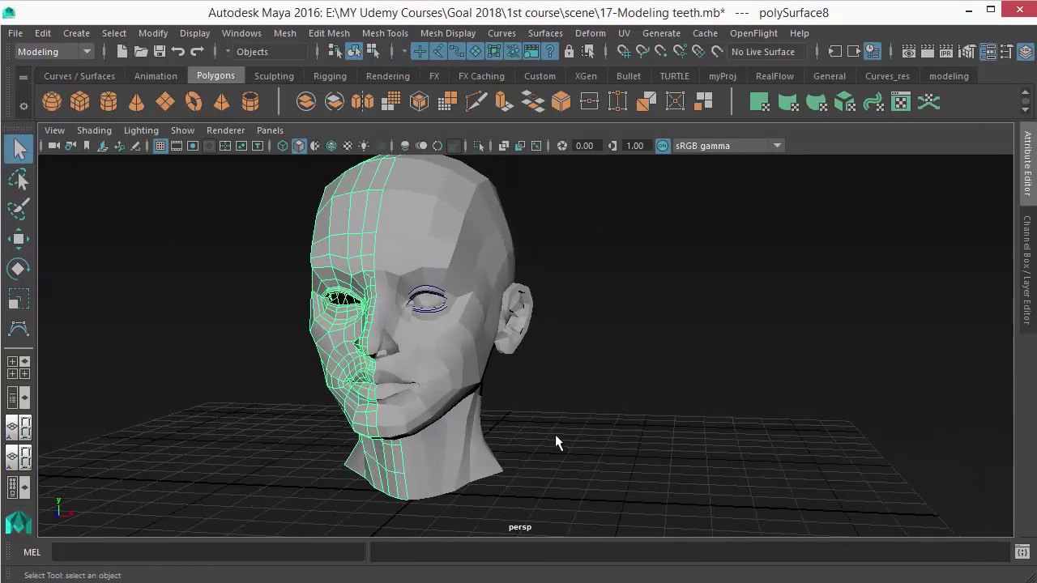
alt+drag(565, 364, 385, 362)
key(ctrl+h)
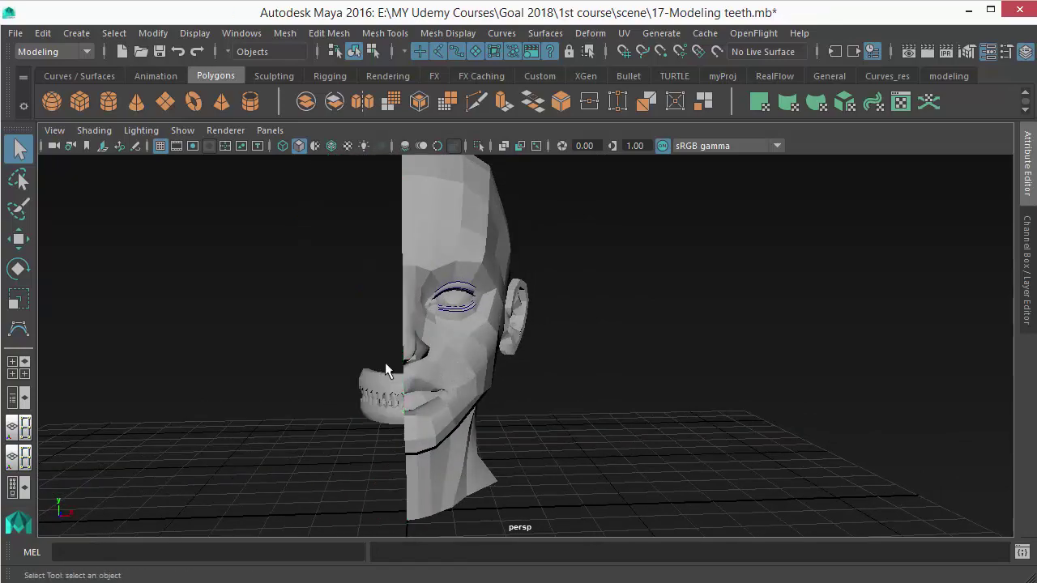
Select the remaining half of the head and examine it from several angles
click(425, 361)
mouse_move(523, 391)
alt+mouse_down()
mouse_move(470, 394)
mouse_move(508, 396)
alt+mouse_up()
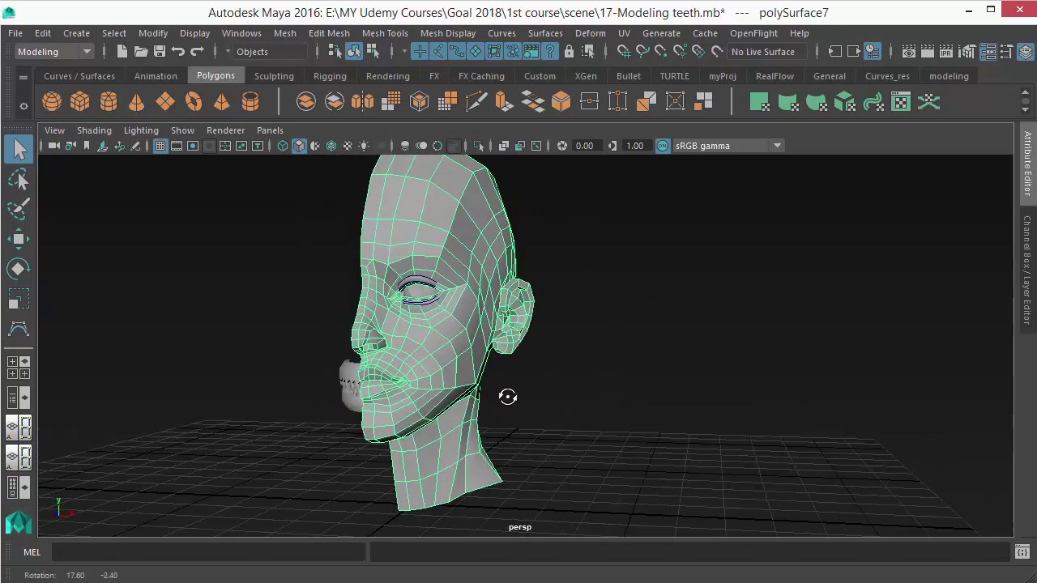
alt+right_drag(408, 368, 422, 372)
mouse_move(422, 373)
alt+mouse_down()
mouse_move(435, 371)
mouse_move(432, 383)
alt+mouse_up()
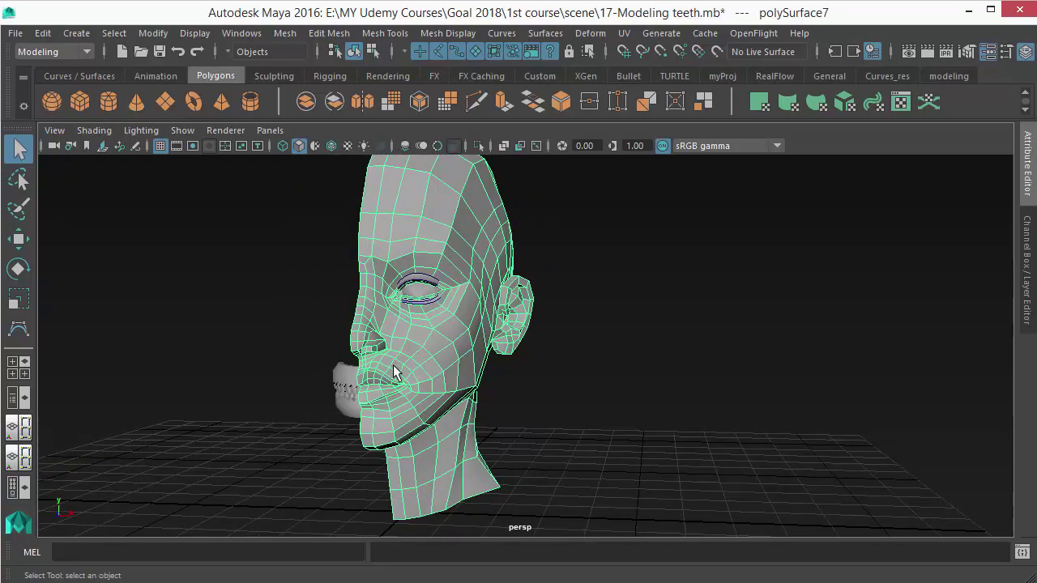
alt+drag(490, 434, 503, 379)
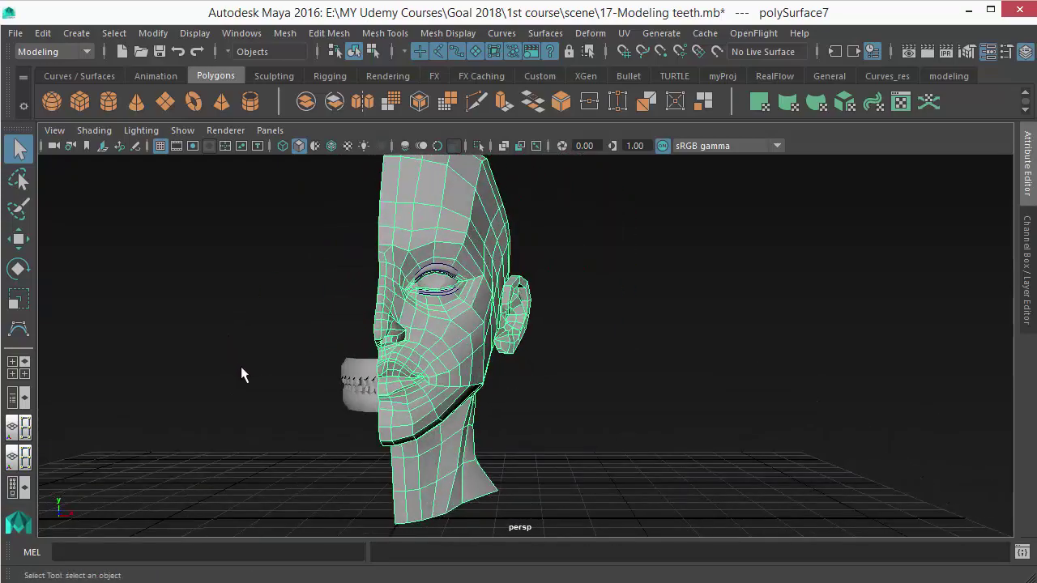
alt+drag(241, 368, 451, 310)
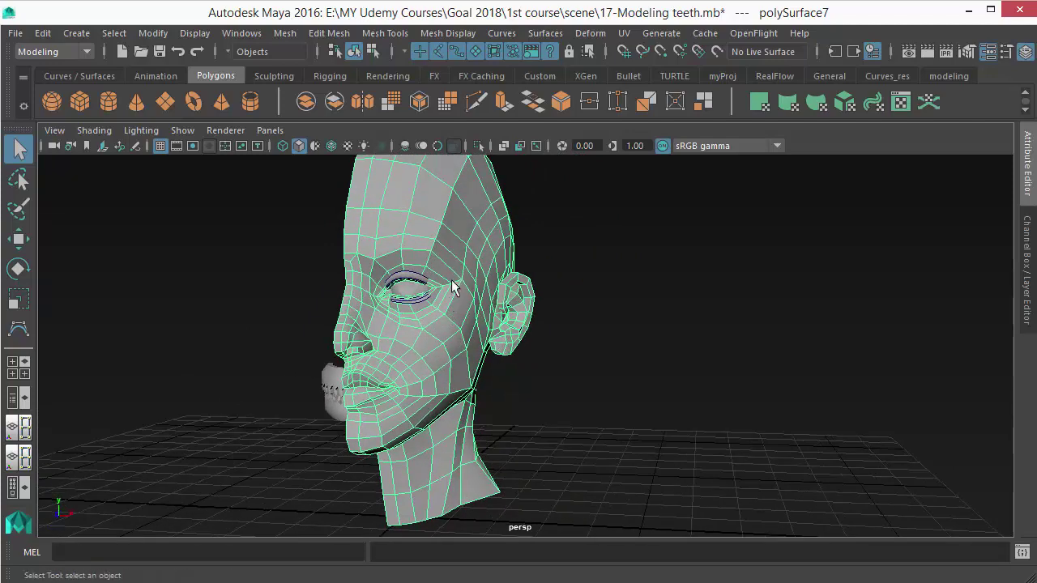
alt+drag(434, 369, 466, 380)
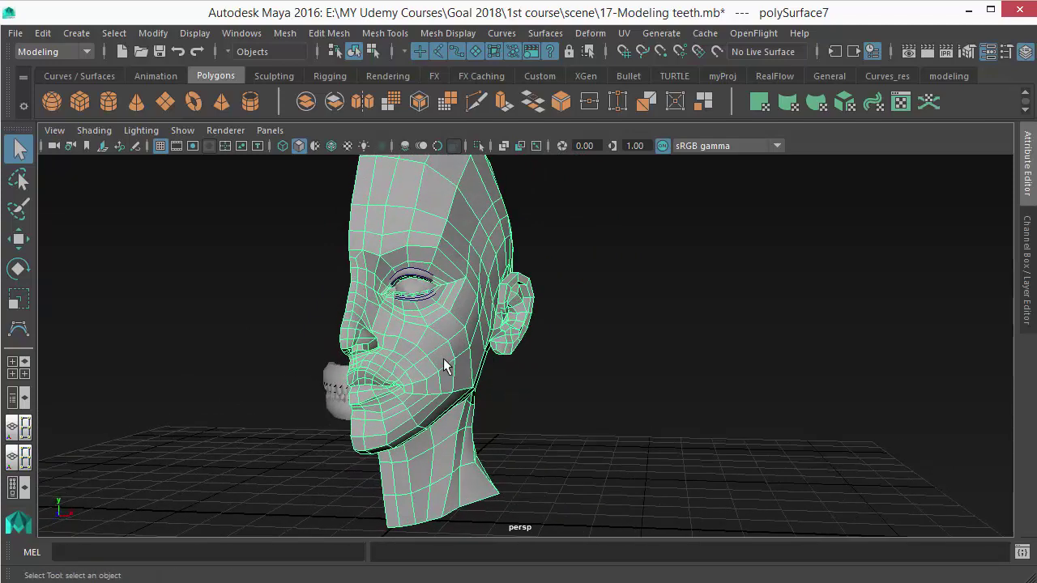
Reselect the half head and reset the Duplicate Special options to their defaults
click(607, 394)
click(452, 379)
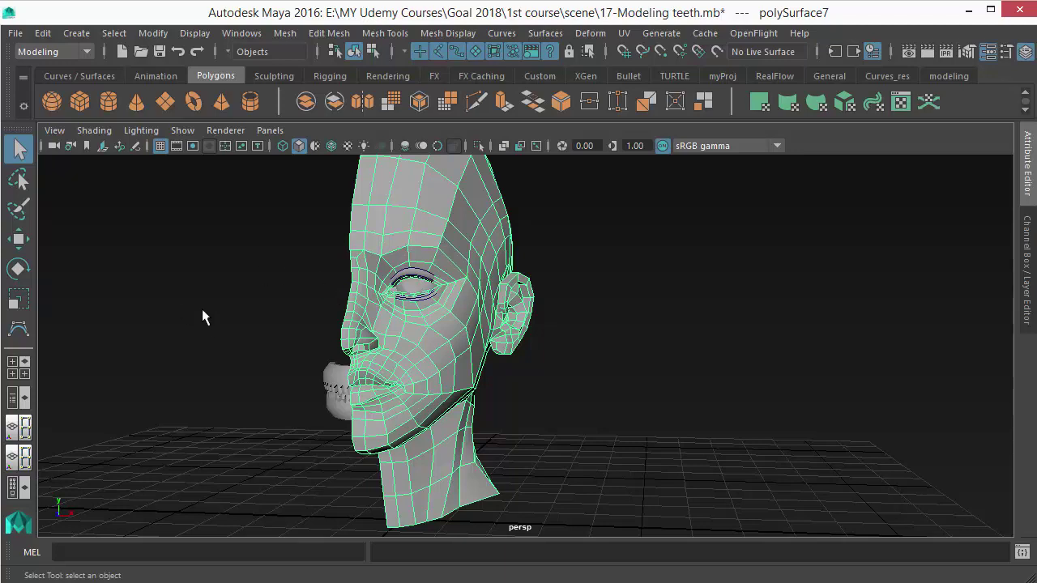
click(42, 34)
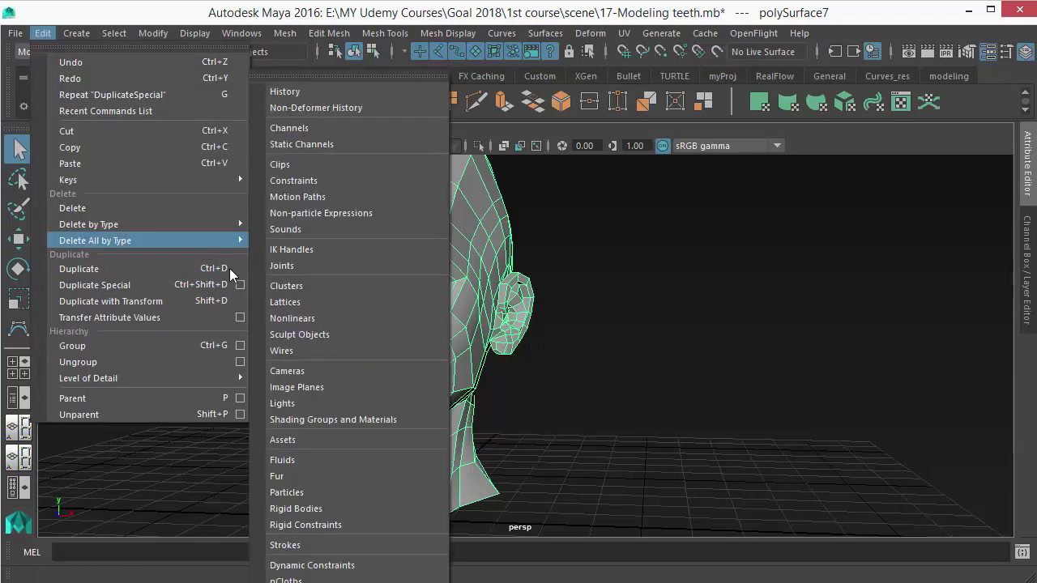
click(239, 285)
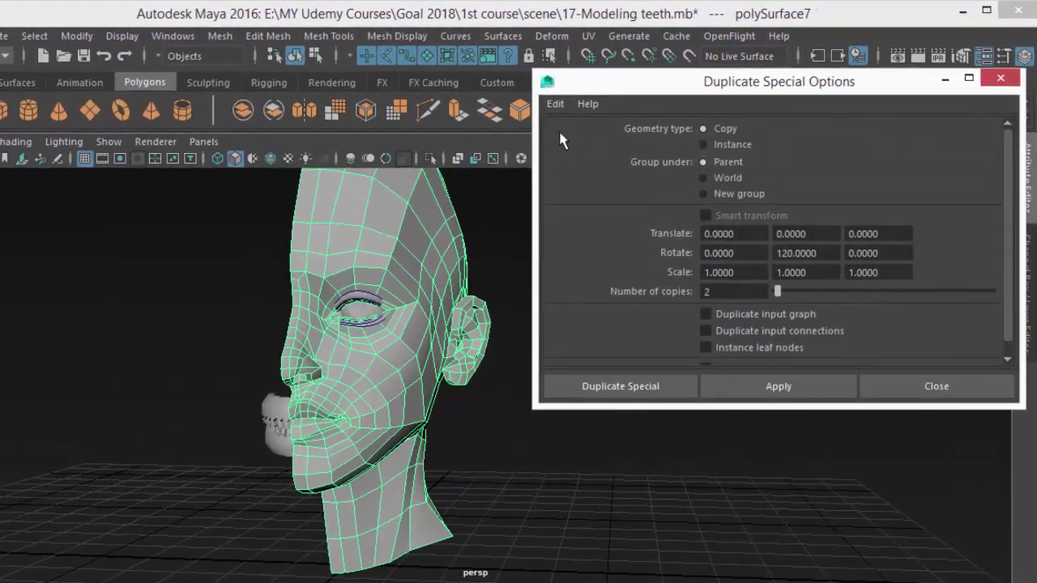
click(567, 101)
click(604, 133)
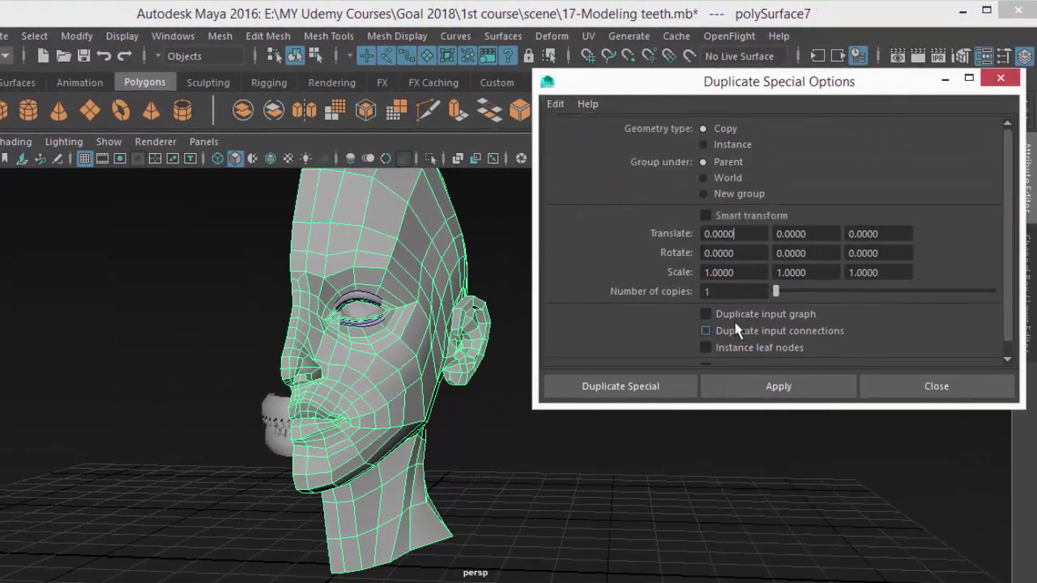
Mirror the half head with Duplicate Special, setting Scale X to -1
click(705, 272)
drag(747, 274, 698, 283)
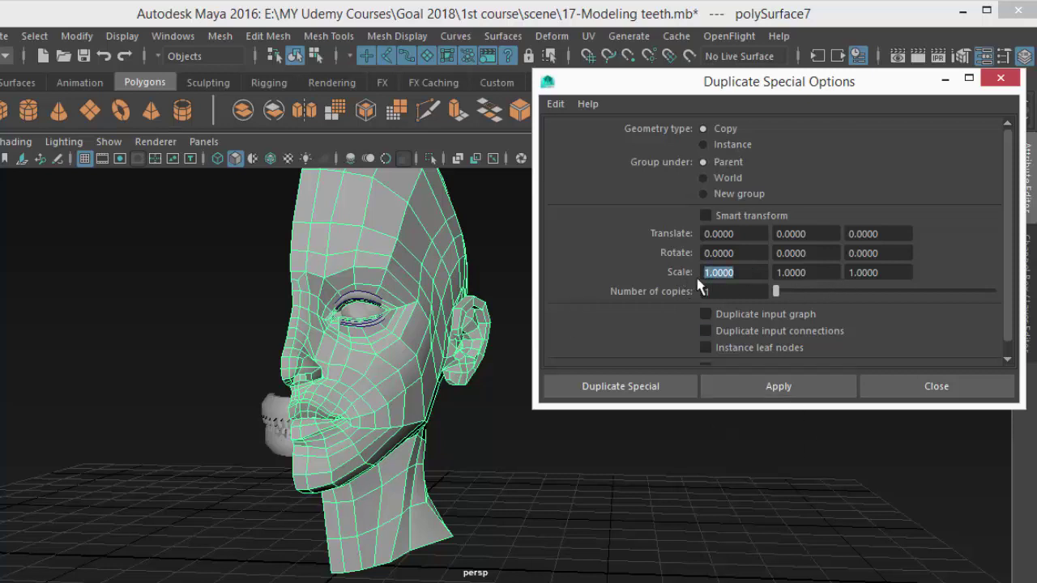
drag(818, 277, 730, 281)
click(822, 273)
key(shift+Tab)
key(shift+Tab)
text(-1)
key(Return)
alt+drag(336, 359, 603, 280)
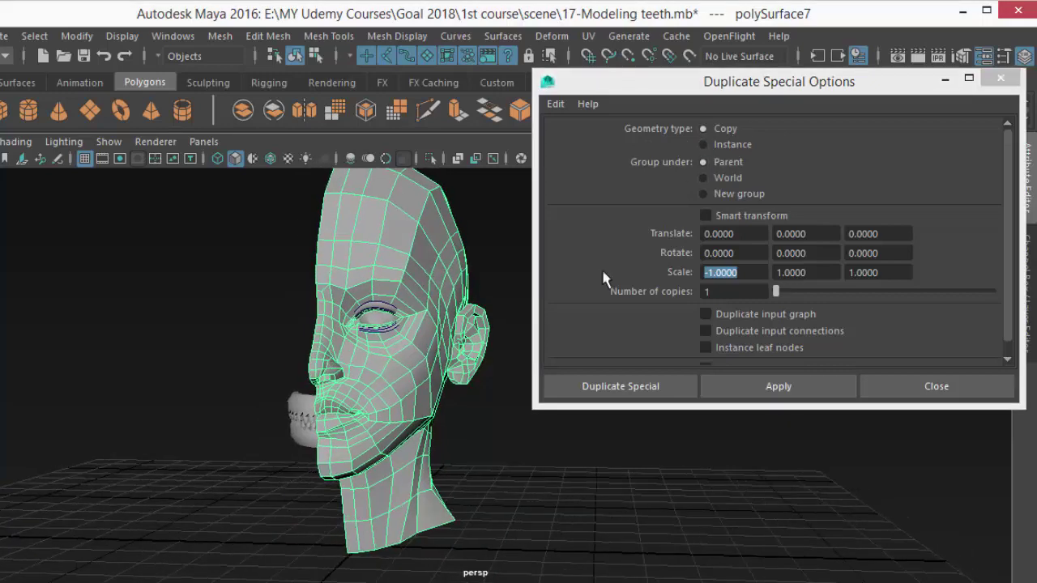
click(757, 390)
mouse_move(359, 378)
alt+mouse_down()
mouse_move(389, 336)
mouse_move(384, 373)
mouse_move(364, 374)
alt+mouse_up()
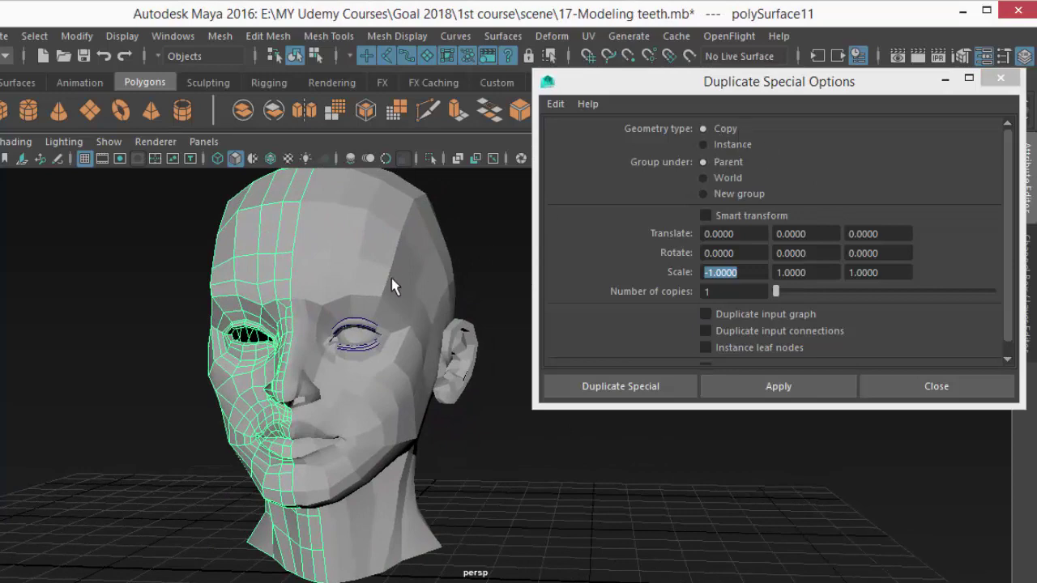
Try moving the vertices above the ear outward on the original half head, and undo the move
click(413, 308)
right_drag(398, 239, 359, 217)
drag(440, 241, 487, 330)
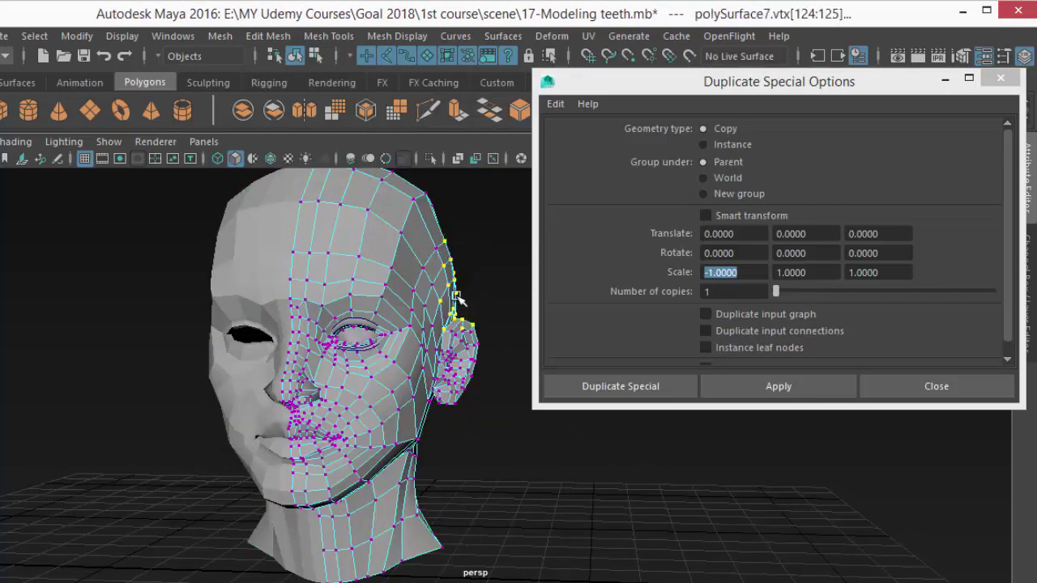
key(w)
drag(457, 289, 487, 281)
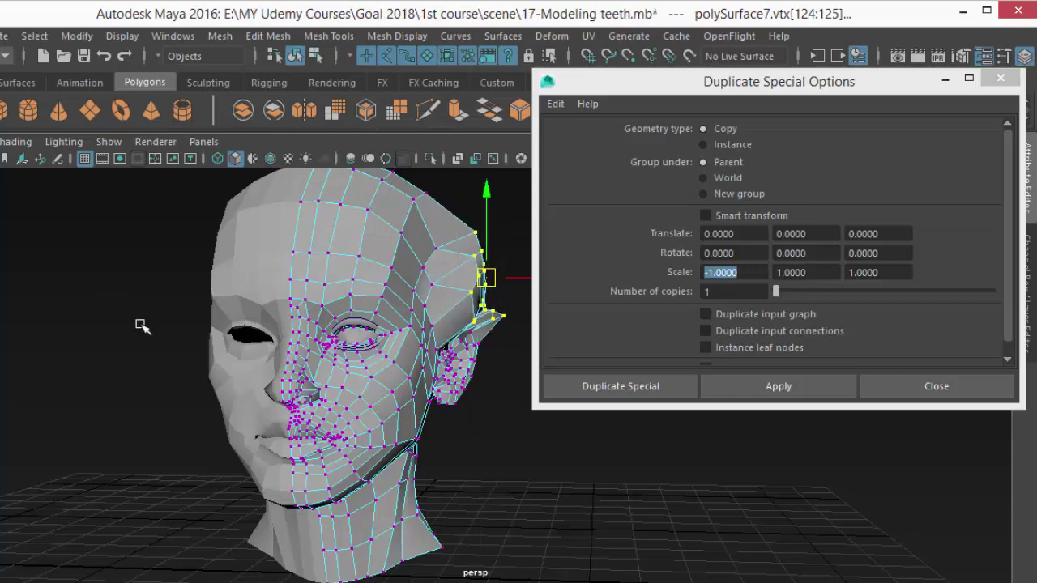
key(ctrl+z)
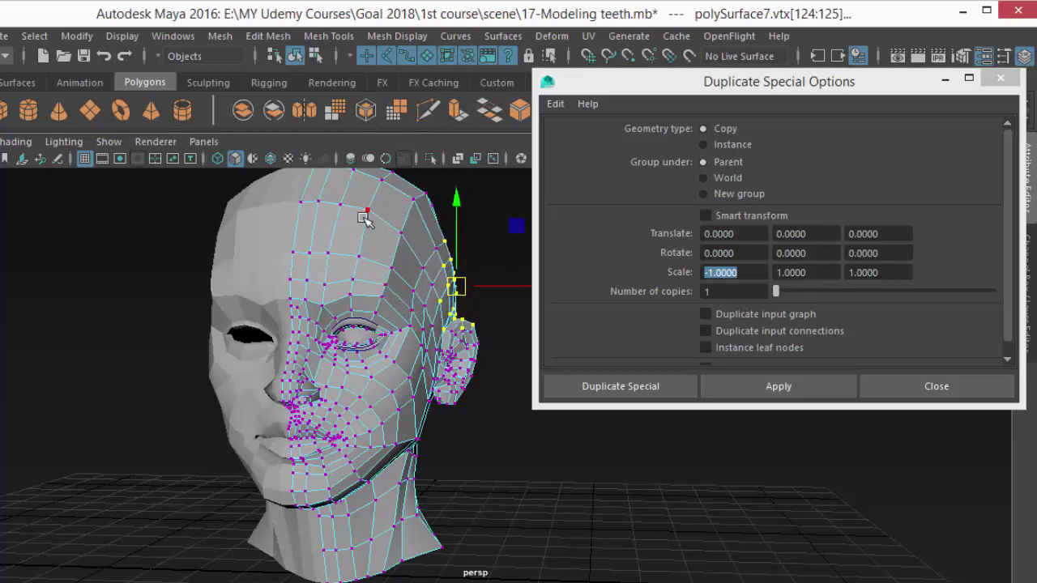
Undo the copied half and mirror the original half head again as an instance, with Scale X at -1
right_drag(364, 217, 450, 126)
key(ctrl+z)
key(ctrl+z)
key(ctrl+z)
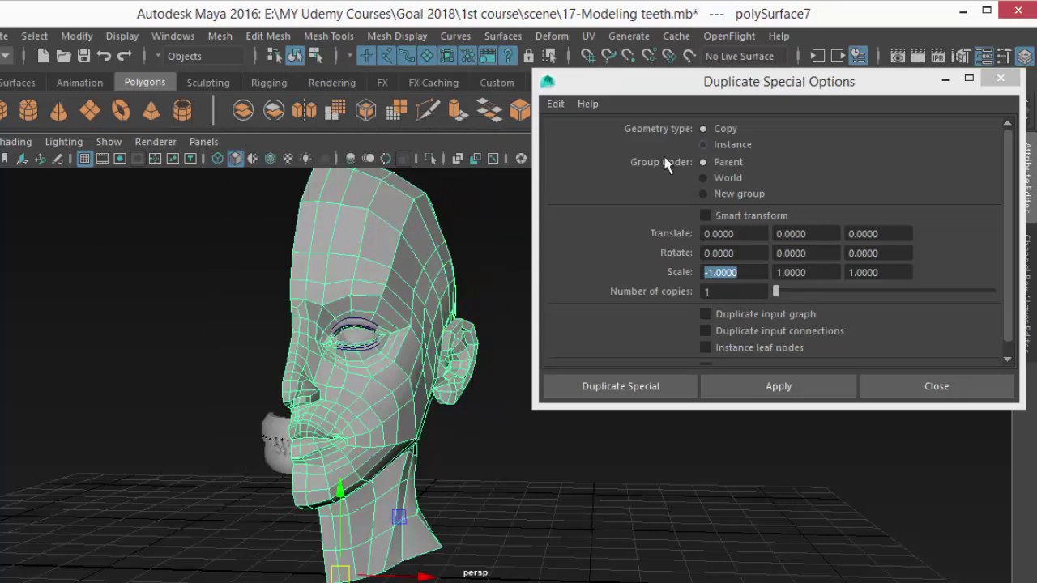
click(733, 146)
click(769, 387)
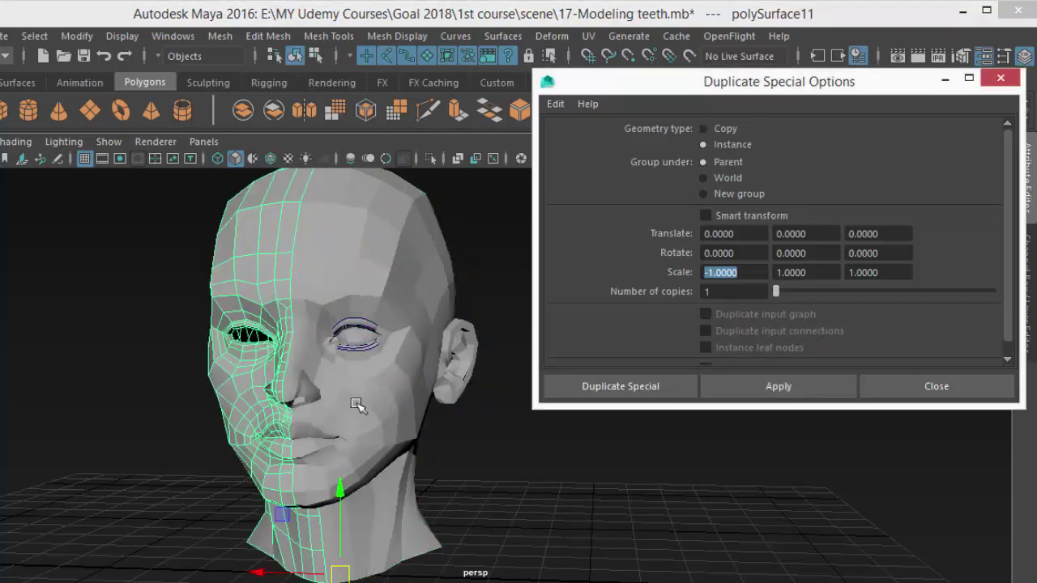
Raise the vertices at the upper side corner of the original half's skull to test the mirrored instance
click(424, 273)
right_drag(421, 151, 310, 130)
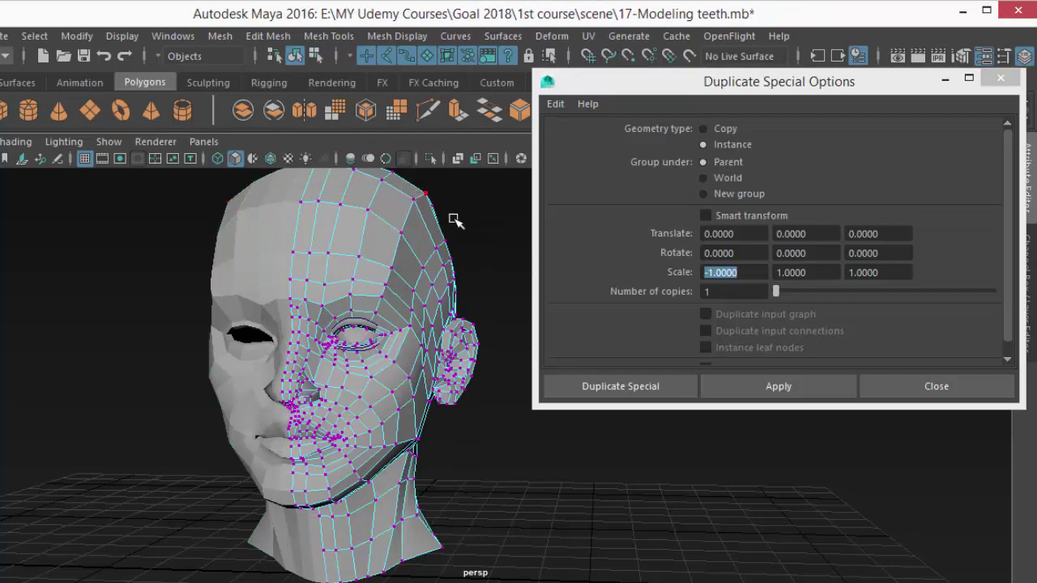
drag(453, 218, 416, 184)
alt+middle_drag(434, 175, 426, 204)
mouse_move(423, 195)
mouse_down()
mouse_move(426, 170)
mouse_move(428, 187)
mouse_up()
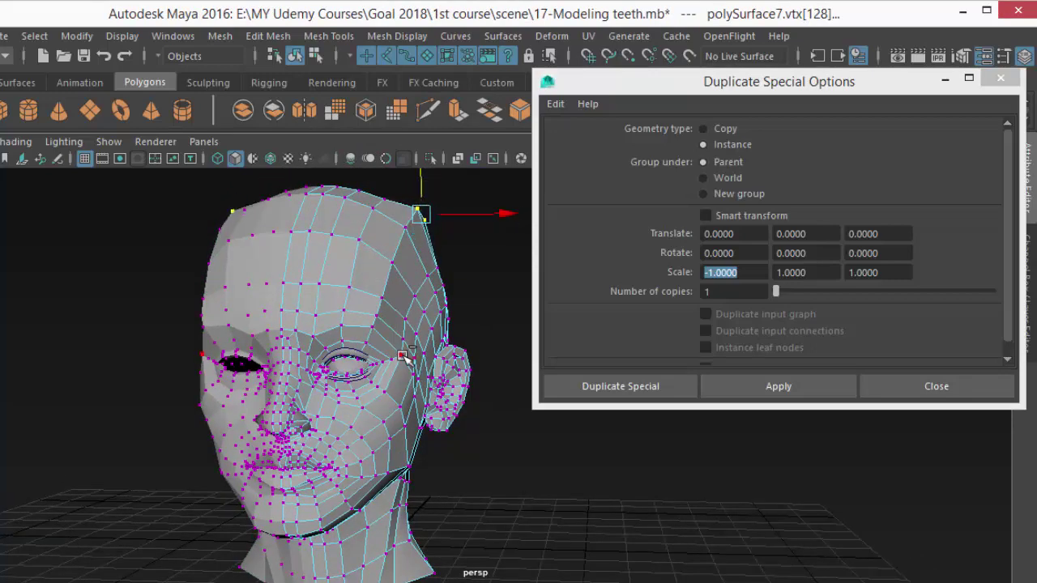
Select the vertex at the top of the original half's ear and compare both sides of the head
click(455, 345)
alt+drag(480, 405, 496, 410)
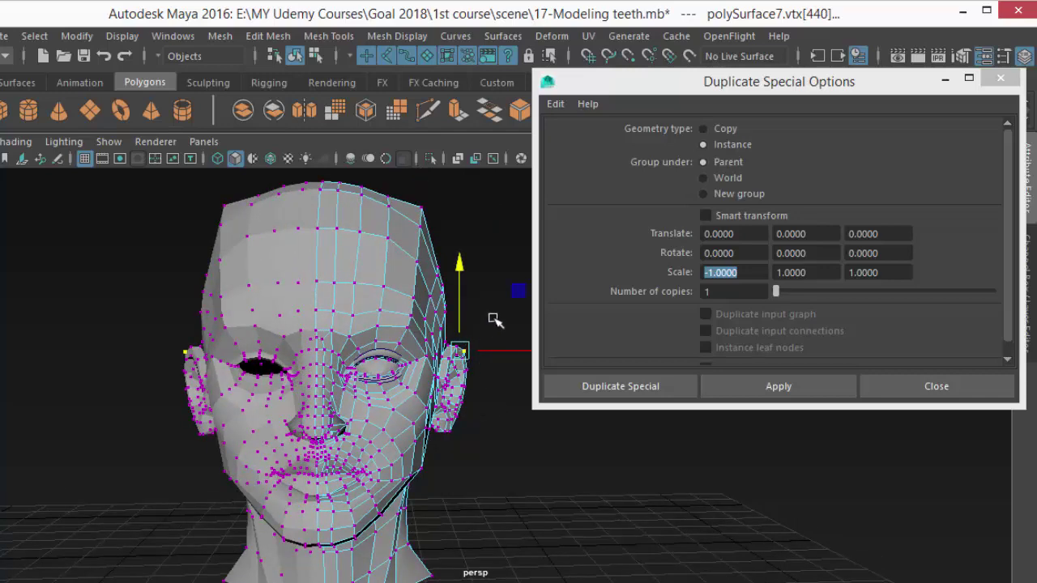
drag(491, 322, 290, 336)
alt+middle_drag(290, 336, 280, 330)
Return the half head to object mode and clear the selection
right_drag(267, 277, 345, 122)
click(365, 453)
alt+middle_drag(349, 447, 197, 397)
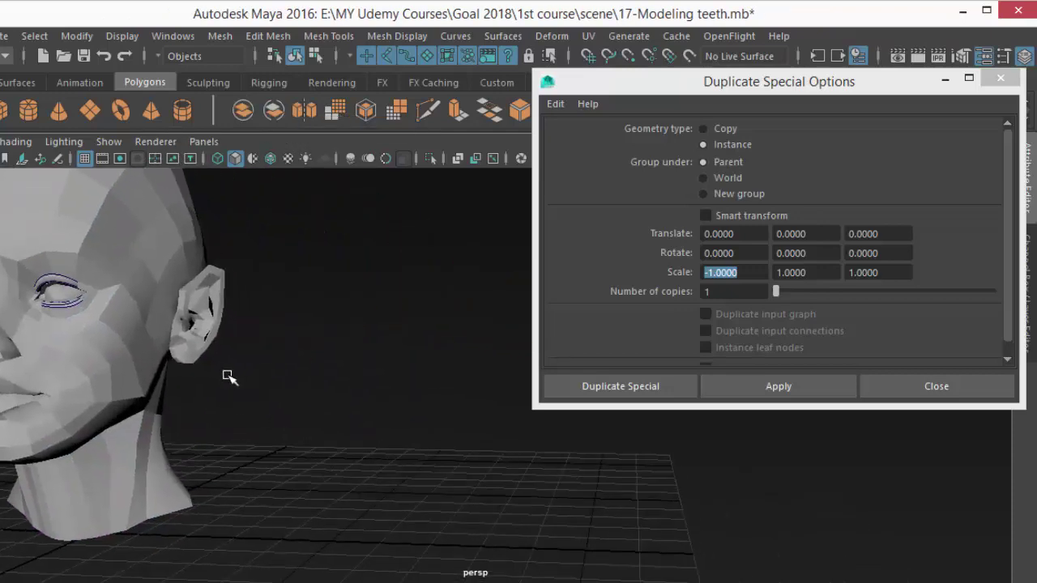